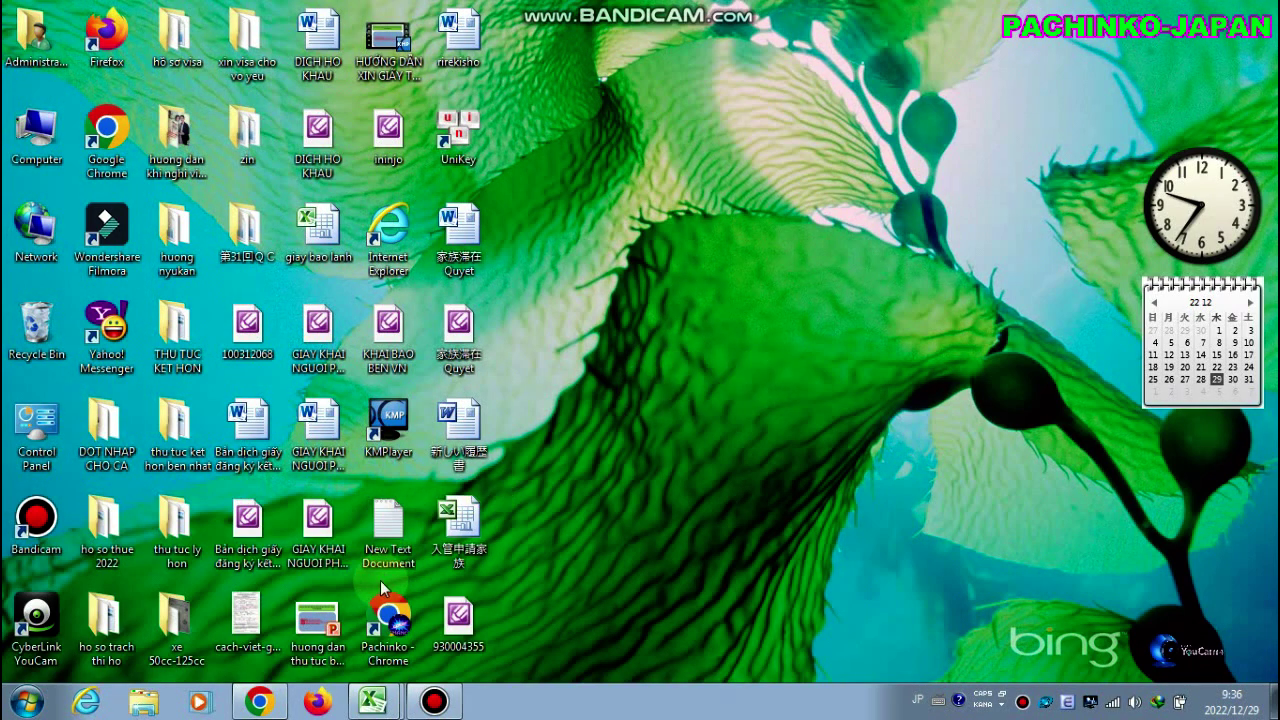
Bring the contract-organization notification page to the front and check its web address at the top
left_click(264, 703)
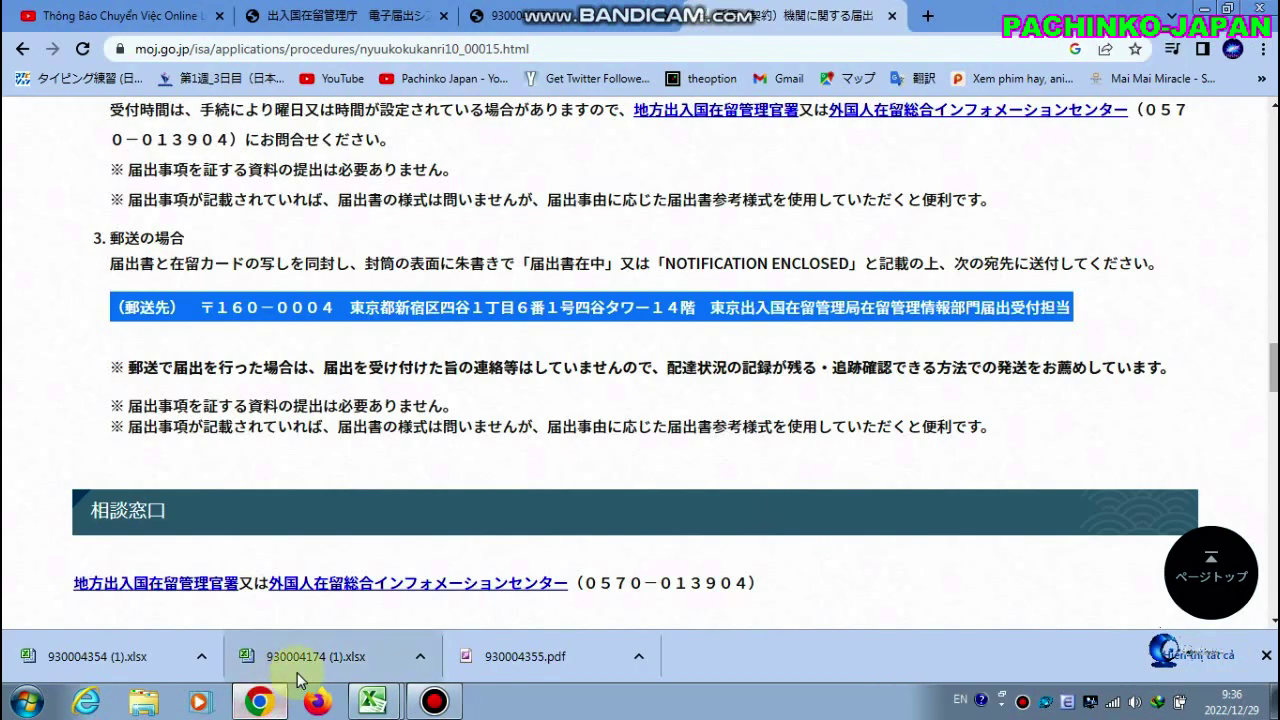
left_click(645, 435)
scroll(640, 300, "up", 1)
scroll(640, 295, "up", 5)
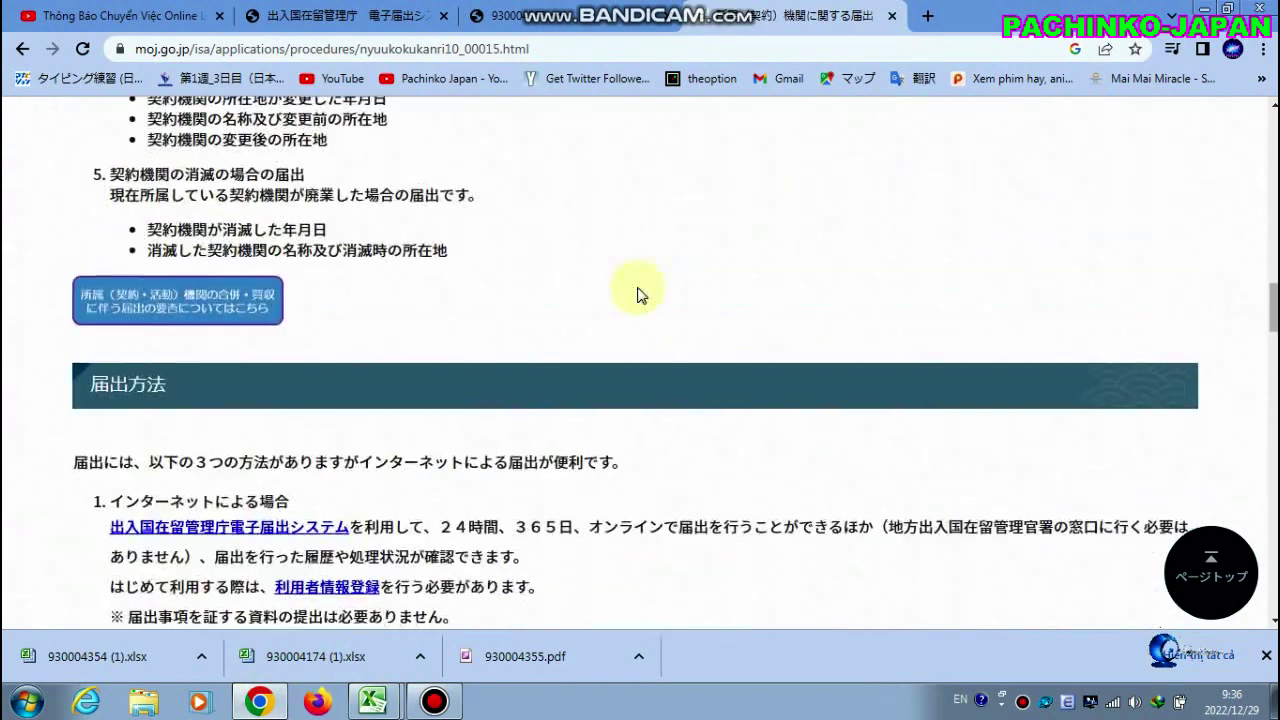
left_click(486, 50)
scroll(686, 306, "up", 15)
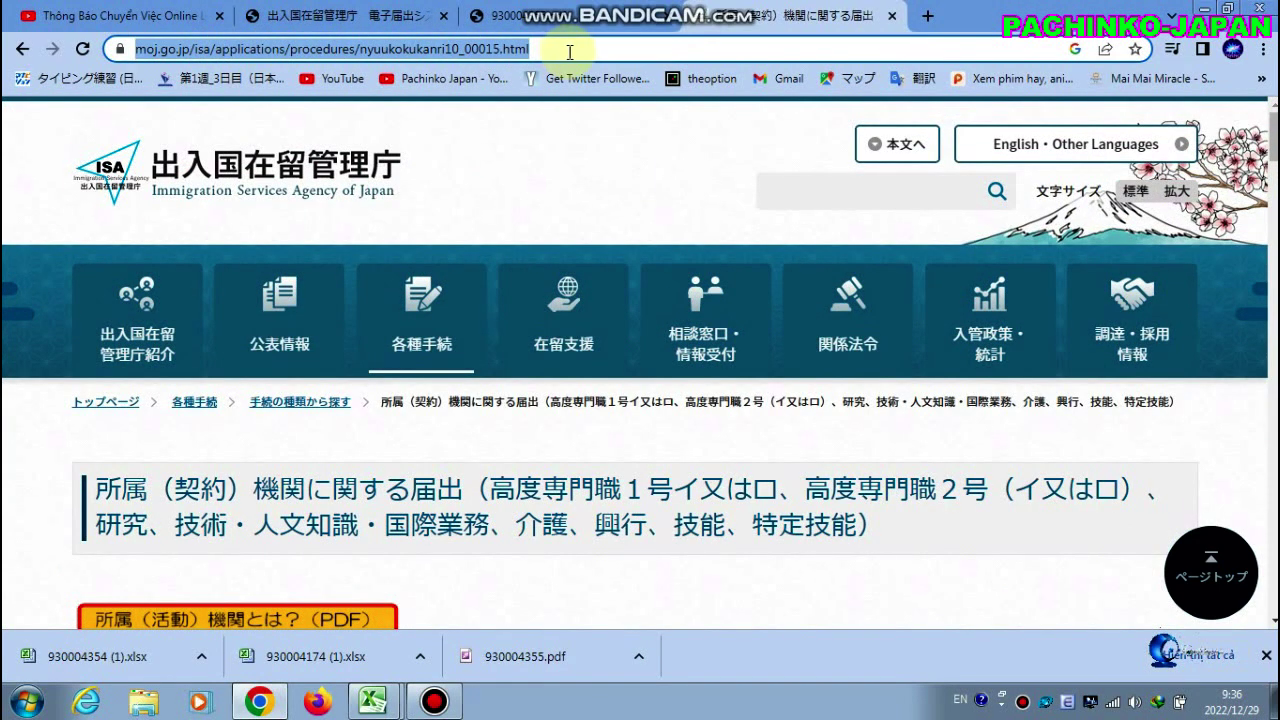
left_click(530, 190)
left_click(554, 50)
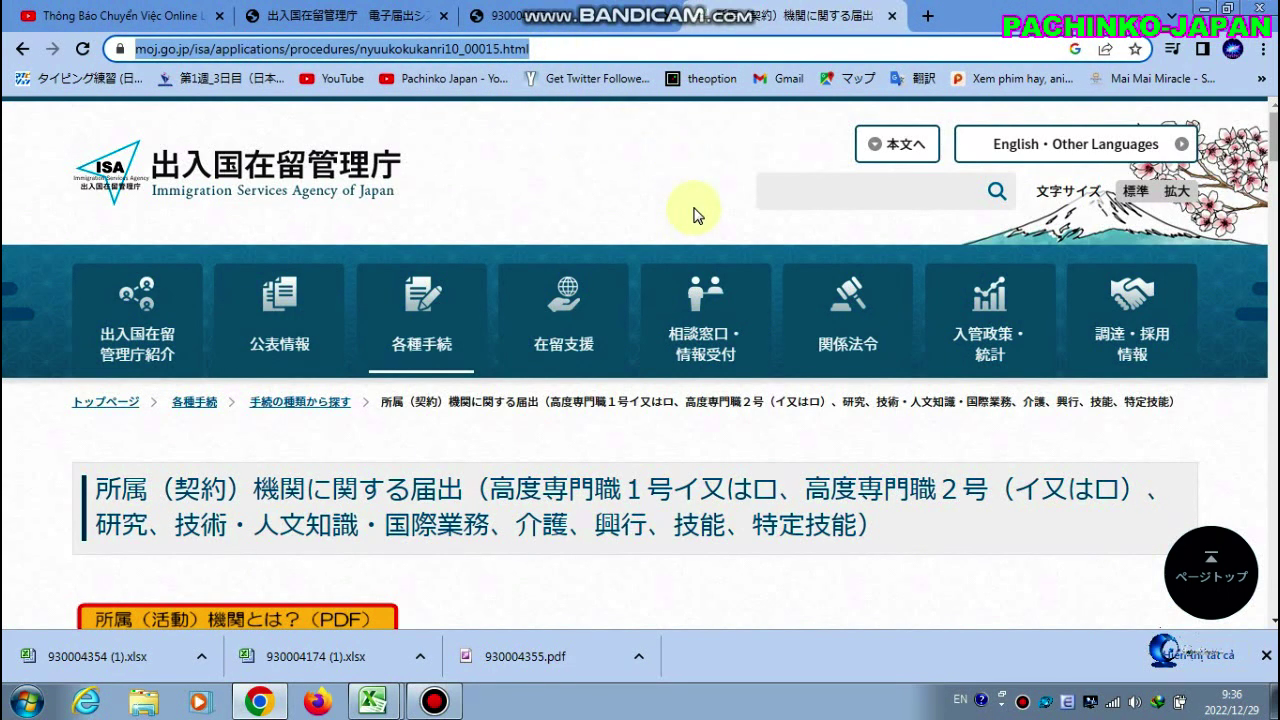
scroll(697, 213, "down", 5)
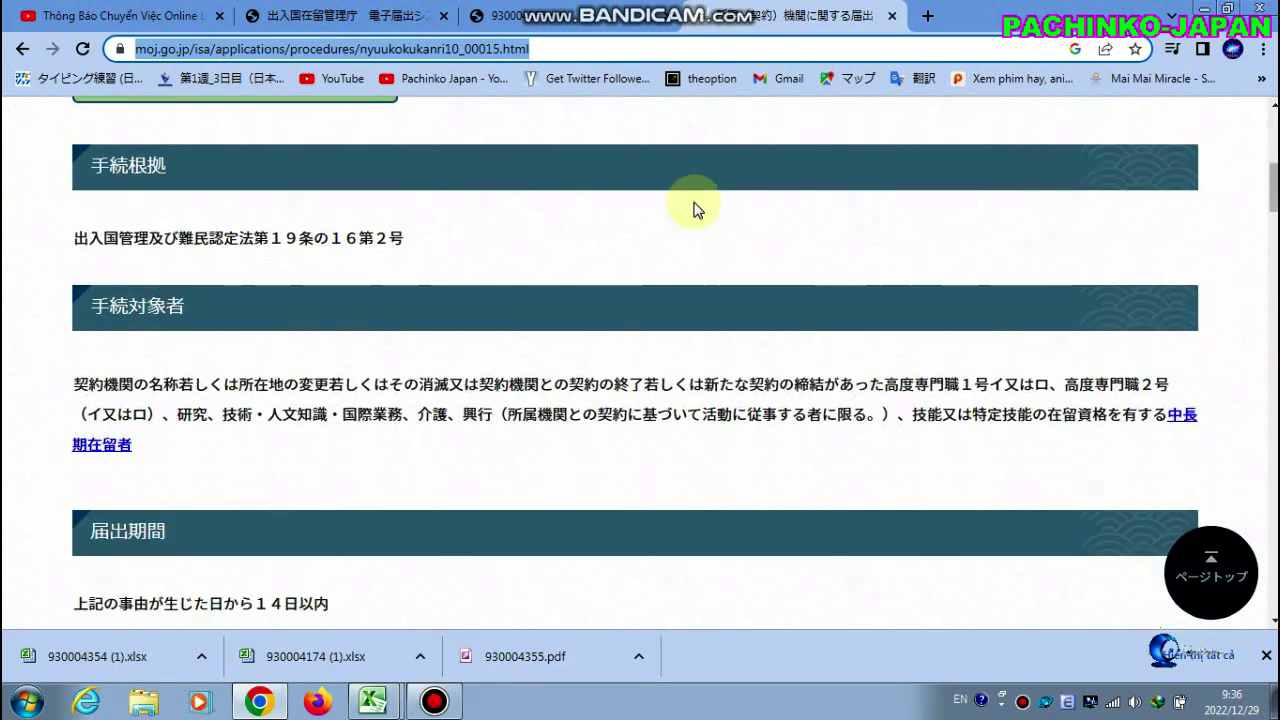
scroll(697, 210, "up", 5)
left_click(664, 44)
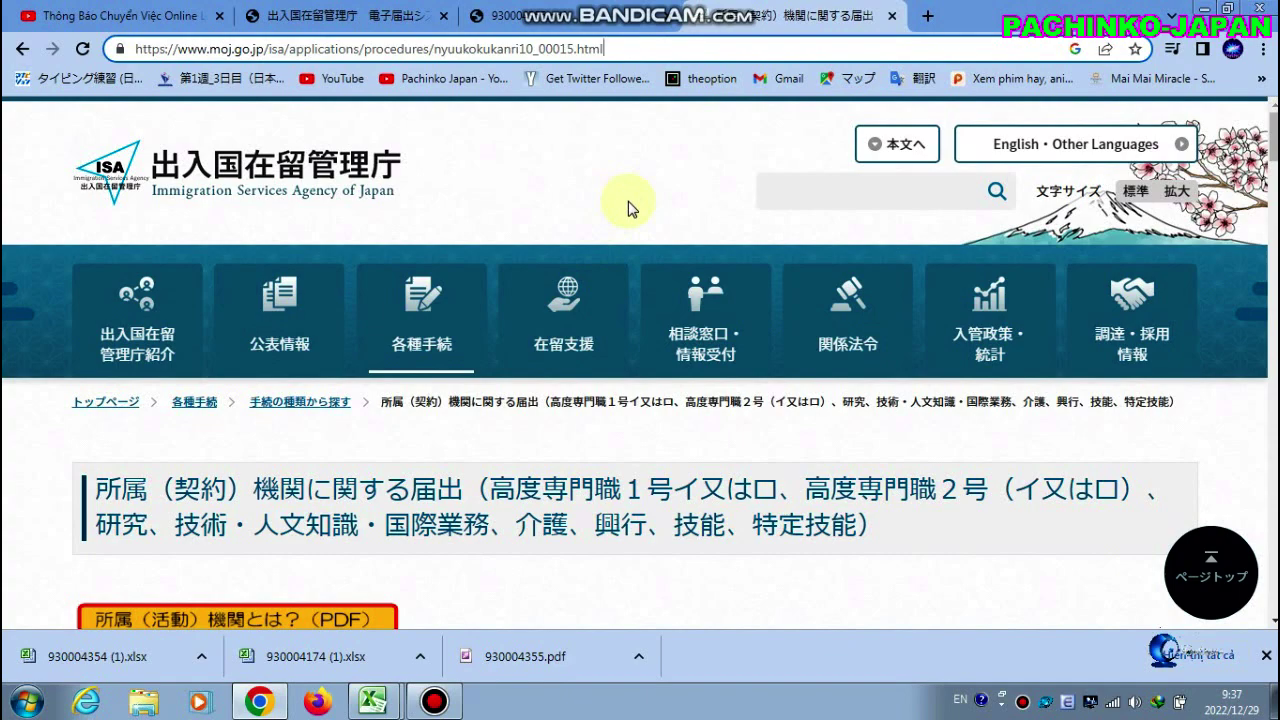
Read through eligibility, the 14-day deadline and filing methods down to 郵送の場合
scroll(628, 207, "down", 4)
scroll(628, 207, "down", 4)
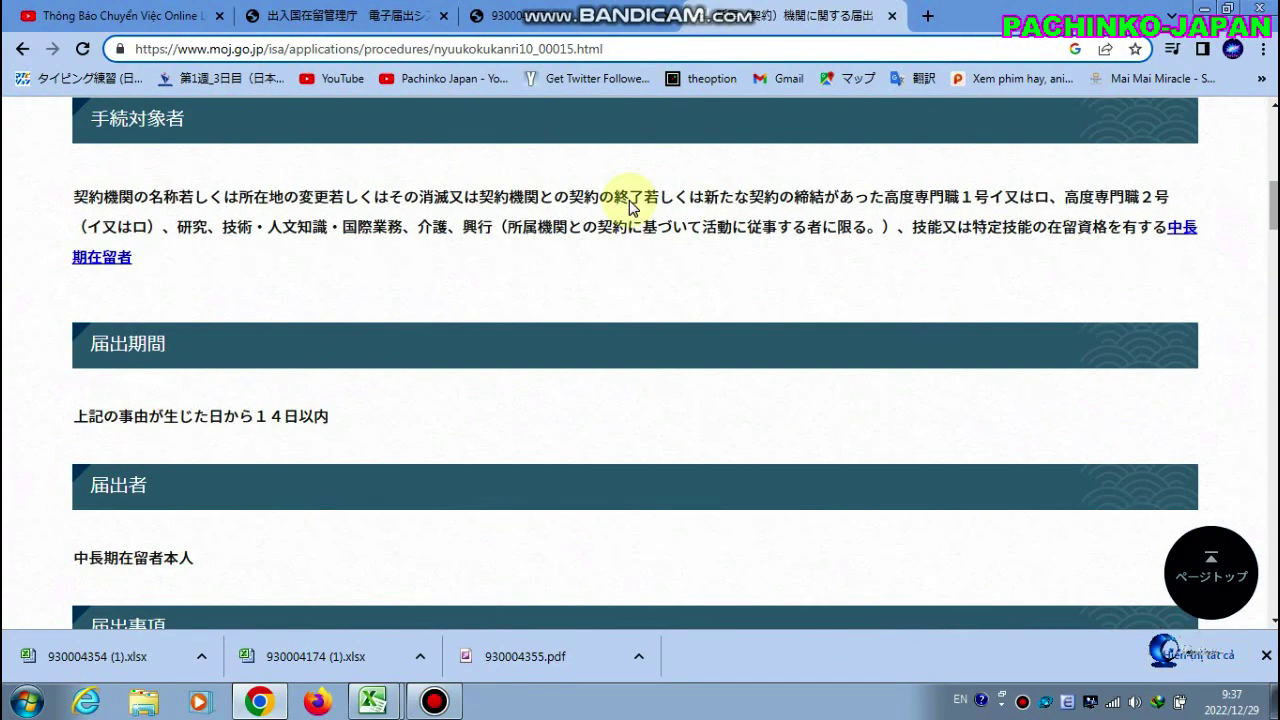
scroll(666, 246, "up", 4)
scroll(620, 256, "down", 4)
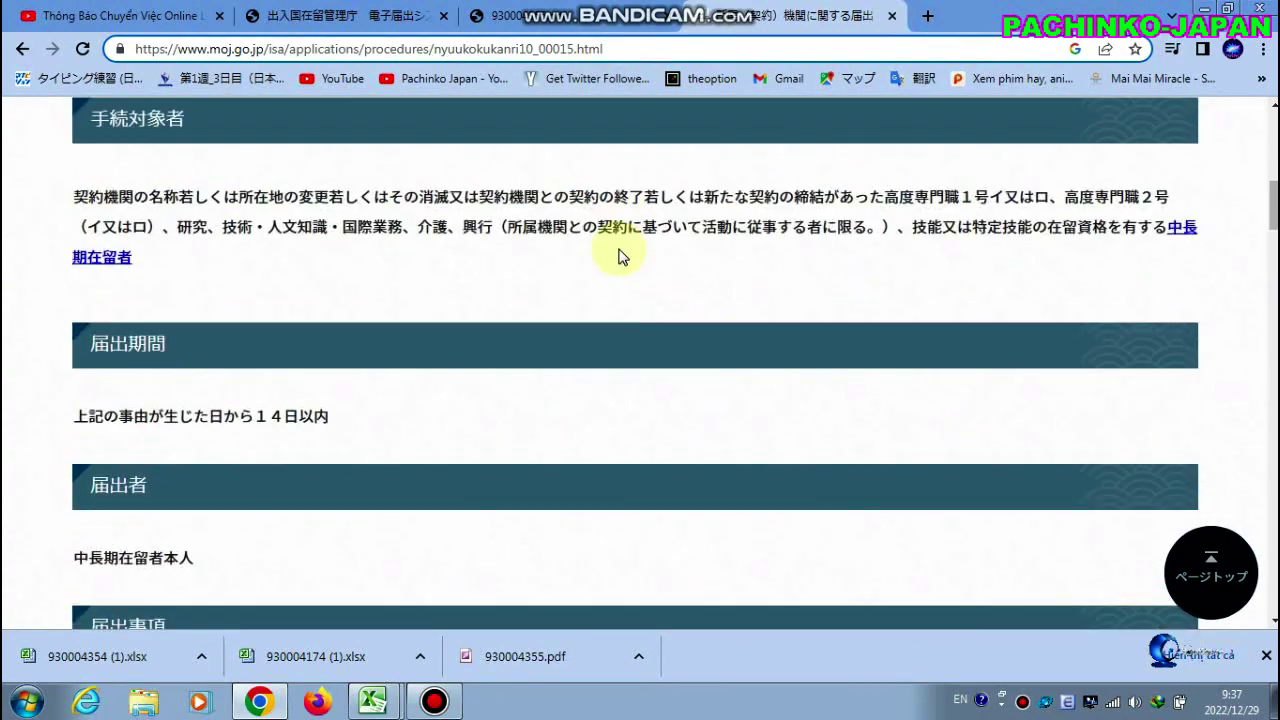
scroll(620, 256, "down", 11)
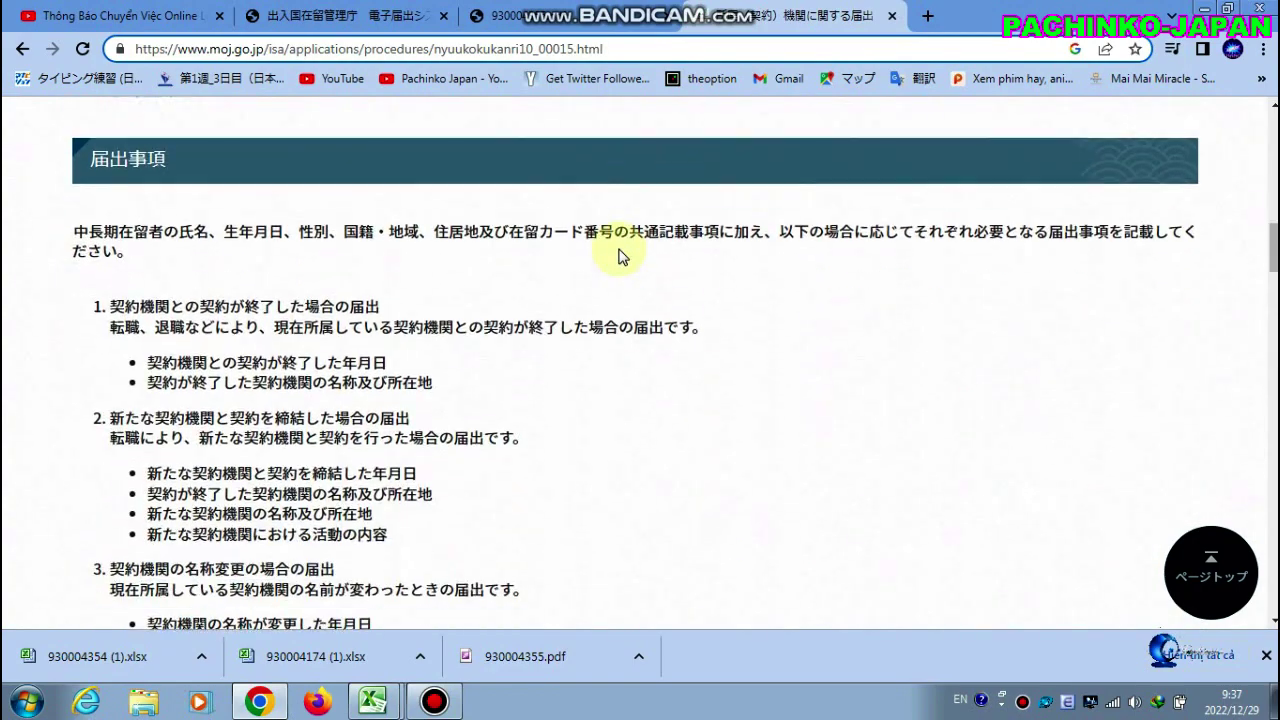
scroll(620, 256, "down", 5)
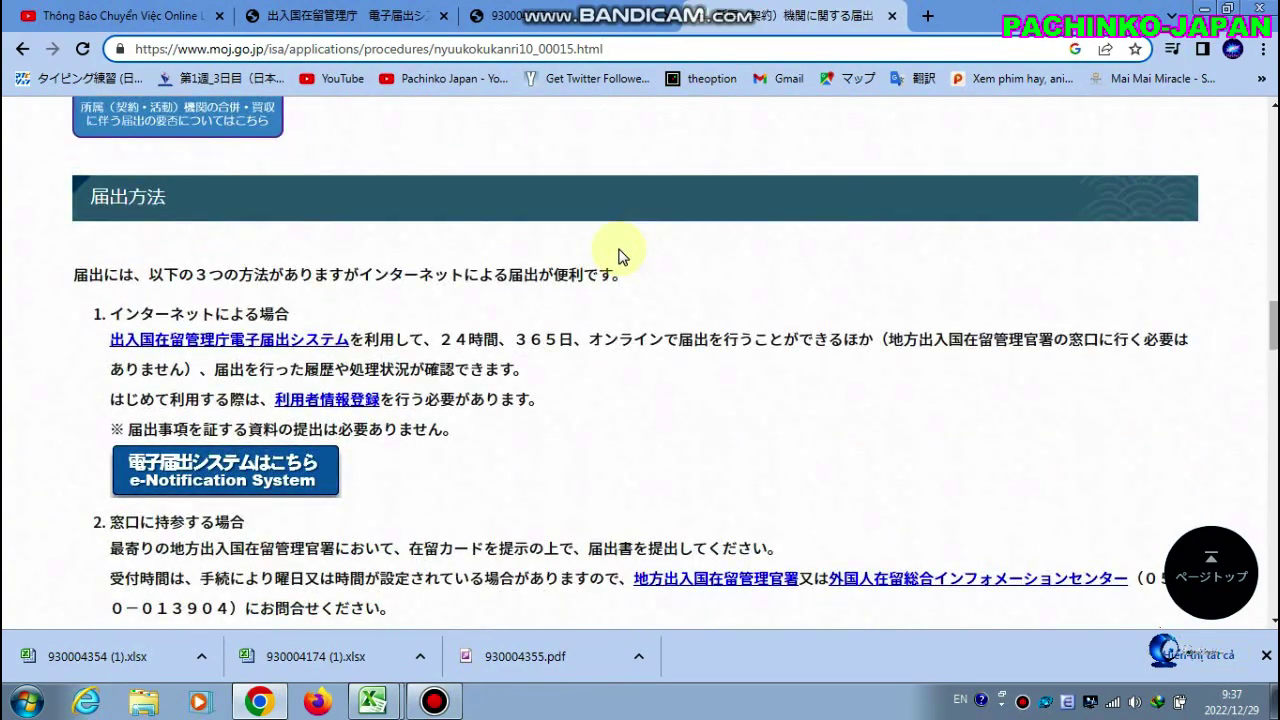
scroll(620, 256, "down", 3)
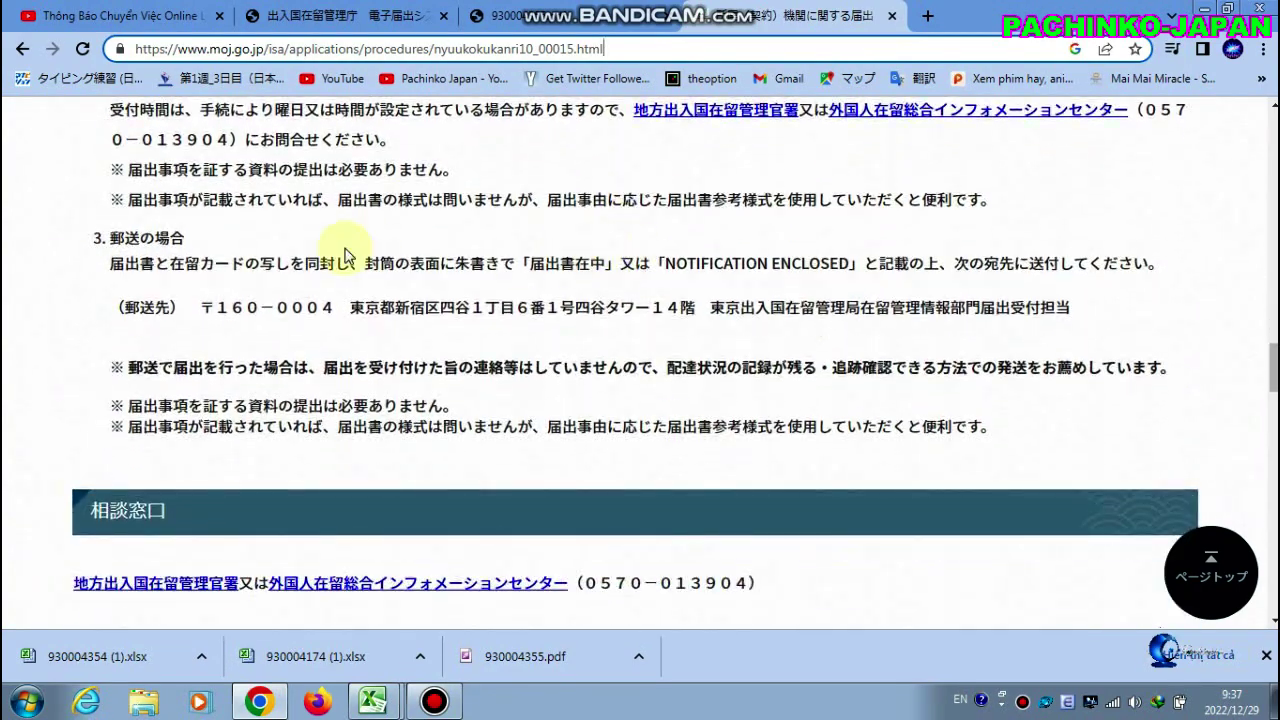
Highlight the whole mailing address line, from 郵送先 〒160-0004 to the receiving notification desk
left_click_drag(117, 309, 1090, 336)
left_click(1098, 314)
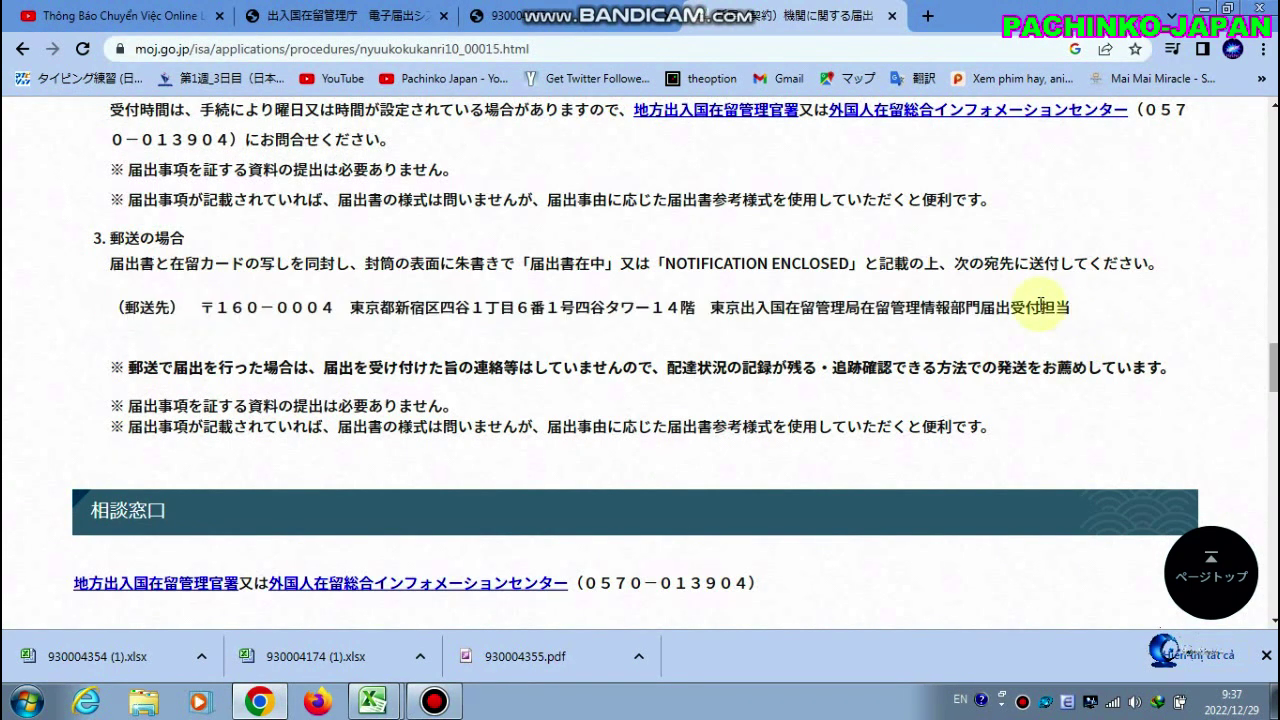
left_click_drag(122, 303, 1090, 318)
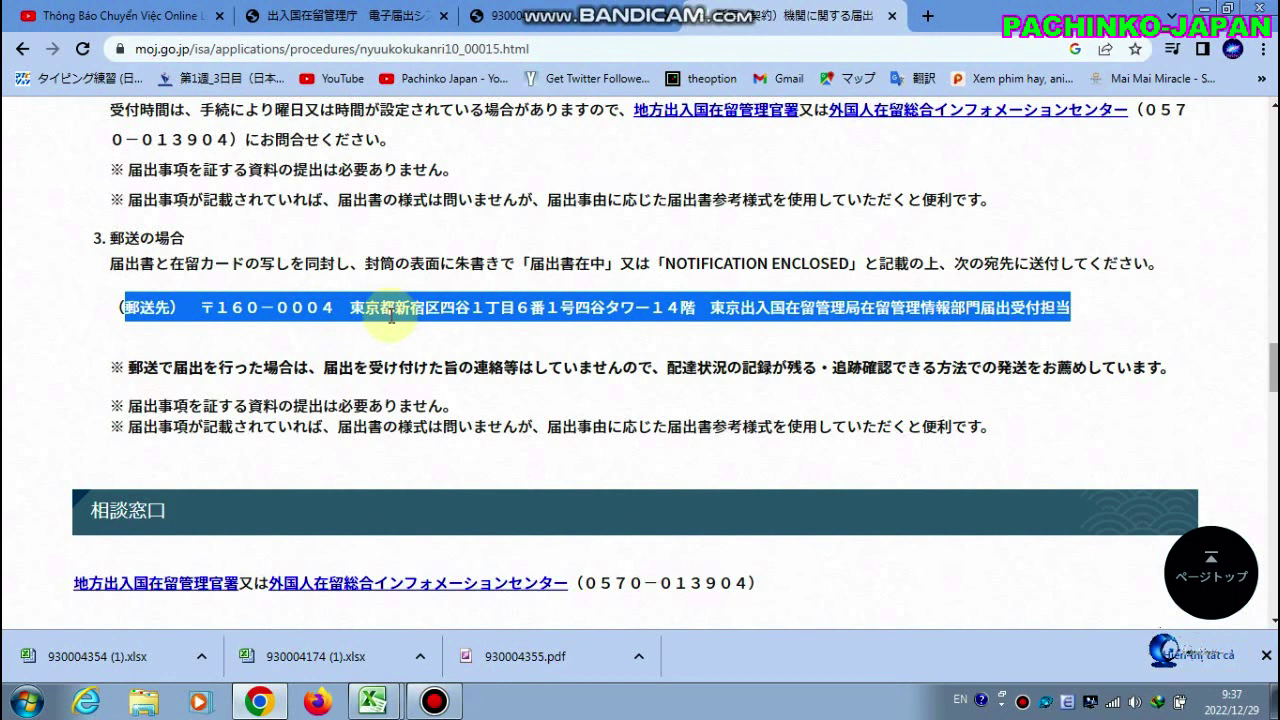
left_click(380, 345)
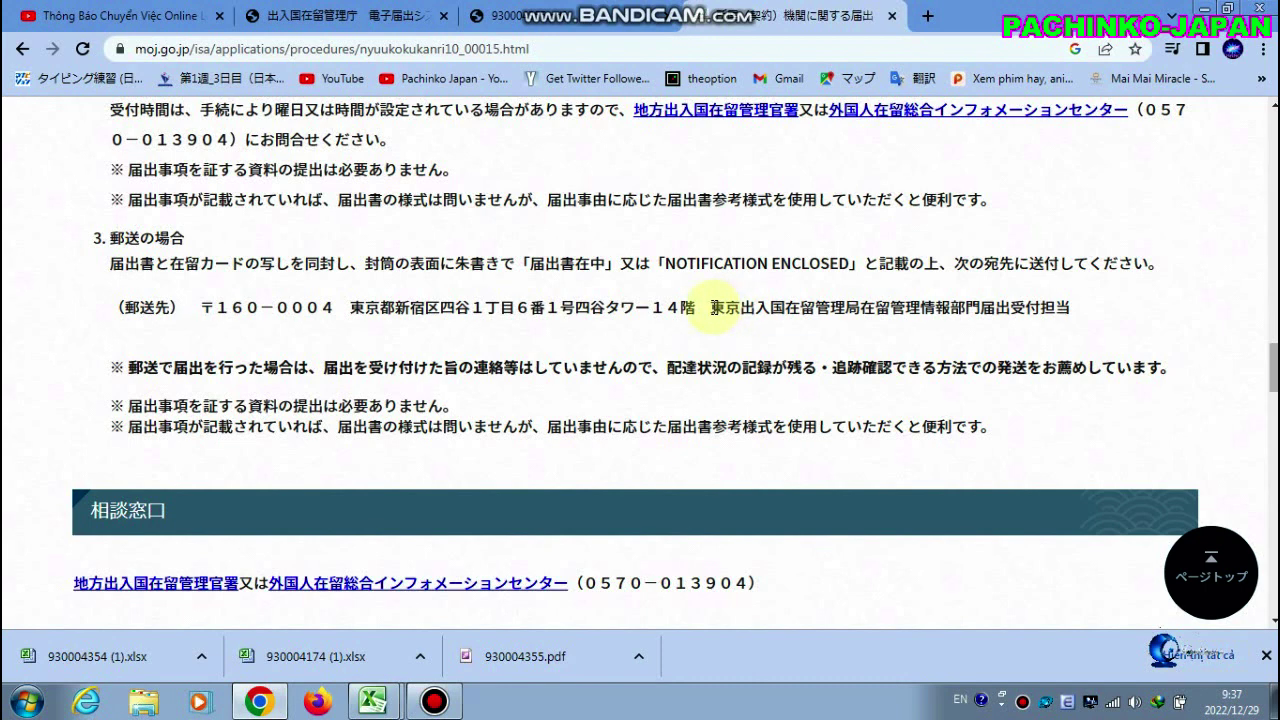
left_click_drag(711, 307, 1065, 302)
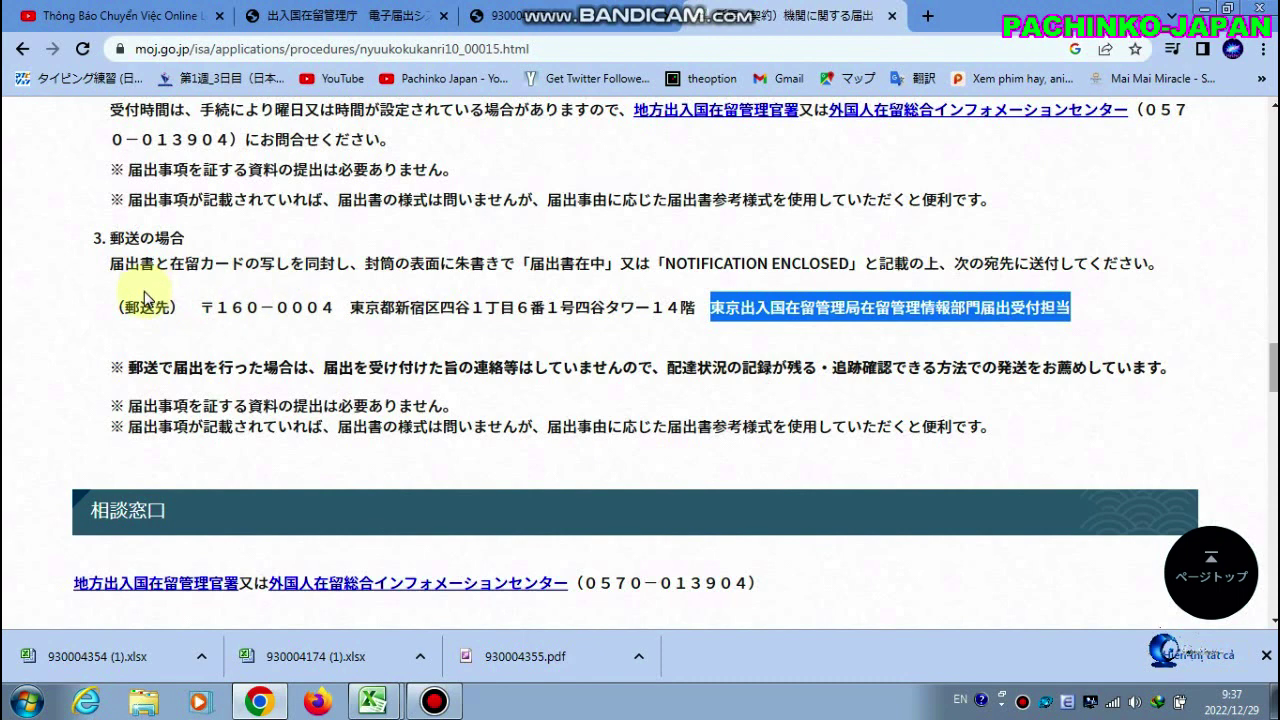
left_click_drag(119, 304, 1101, 305)
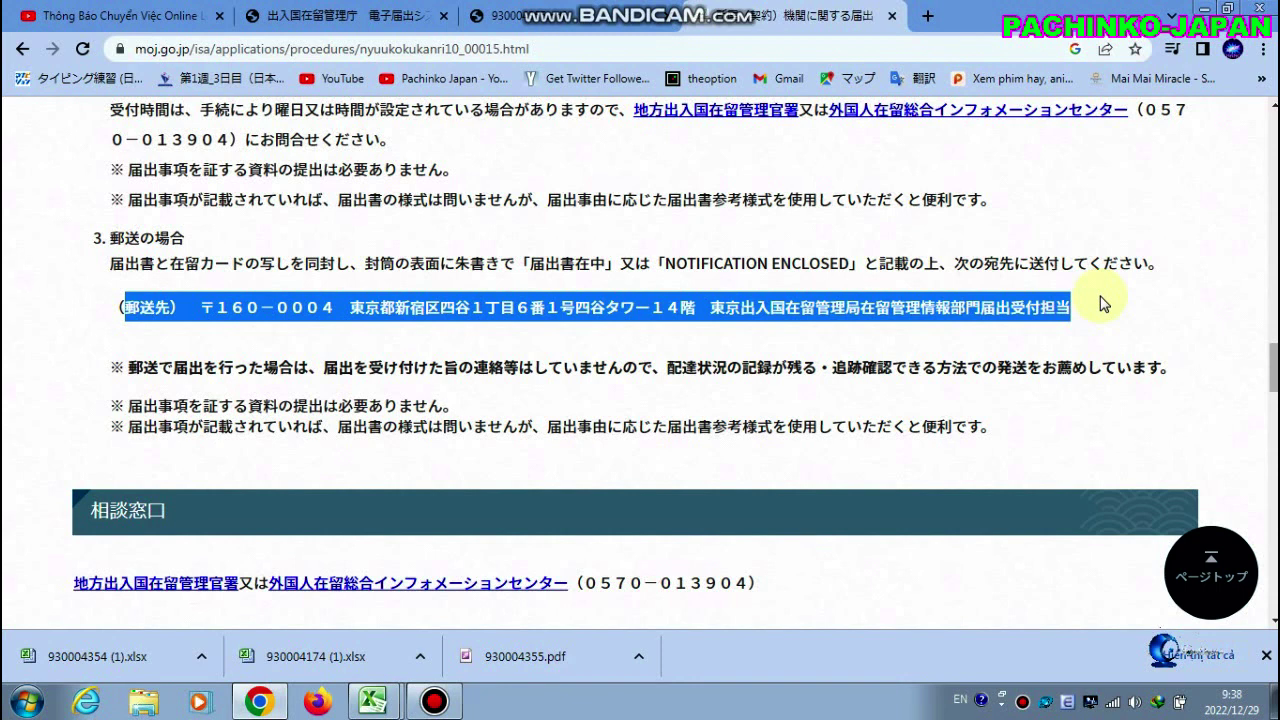
left_click(826, 398)
scroll(752, 338, "down", 4)
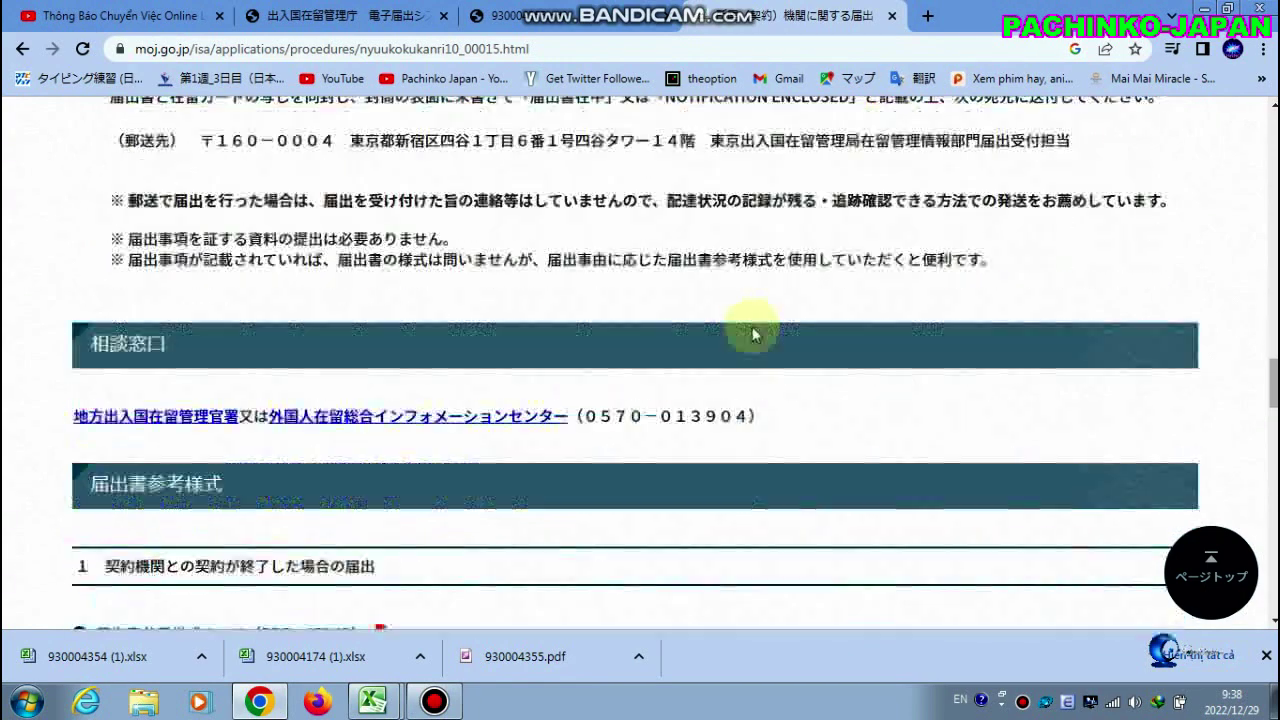
scroll(407, 393, "down", 3)
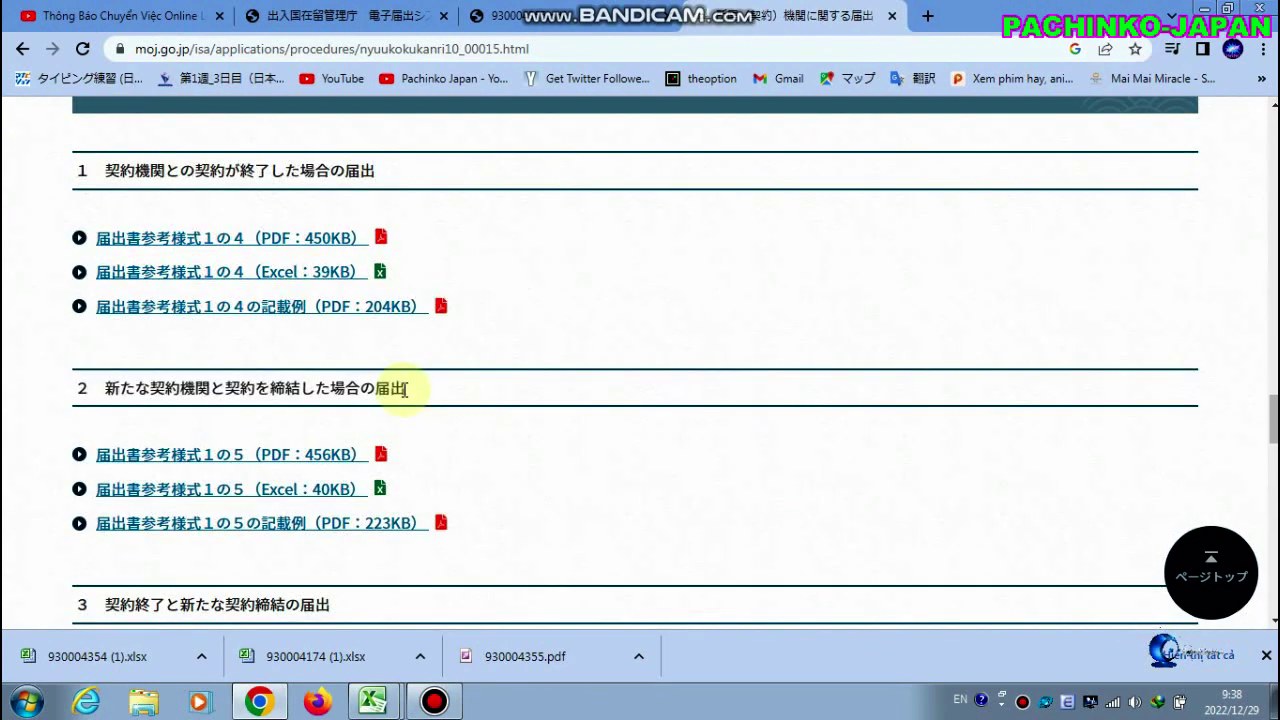
scroll(398, 395, "down", 1)
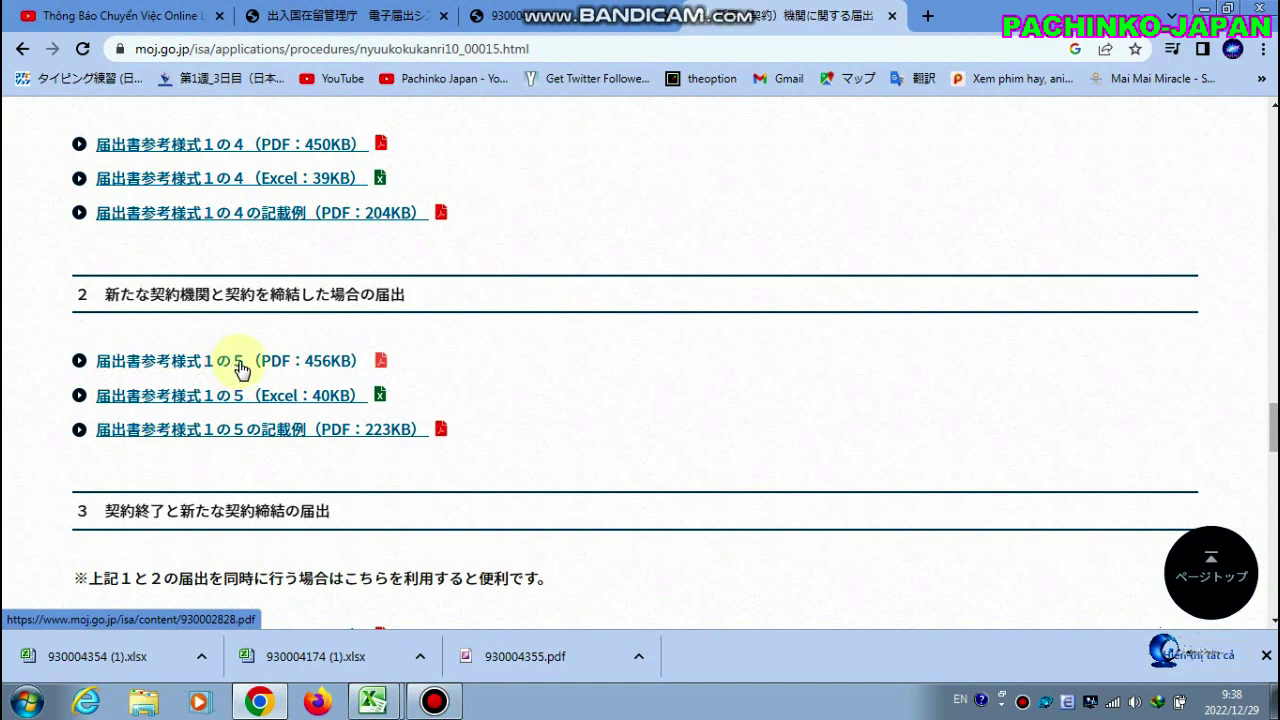
left_click(150, 658)
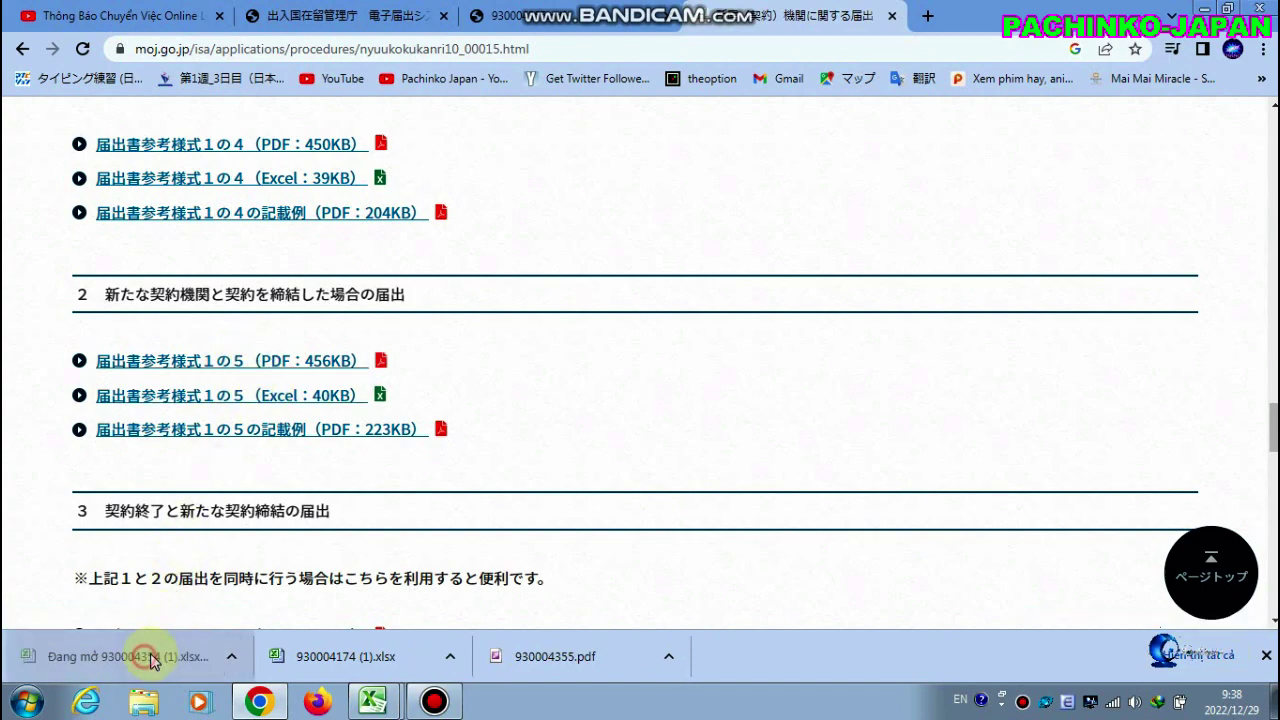
Look over the blank 1の5 contracting-organization form in Excel, then go back to Chrome
scroll(430, 368, "up", 10)
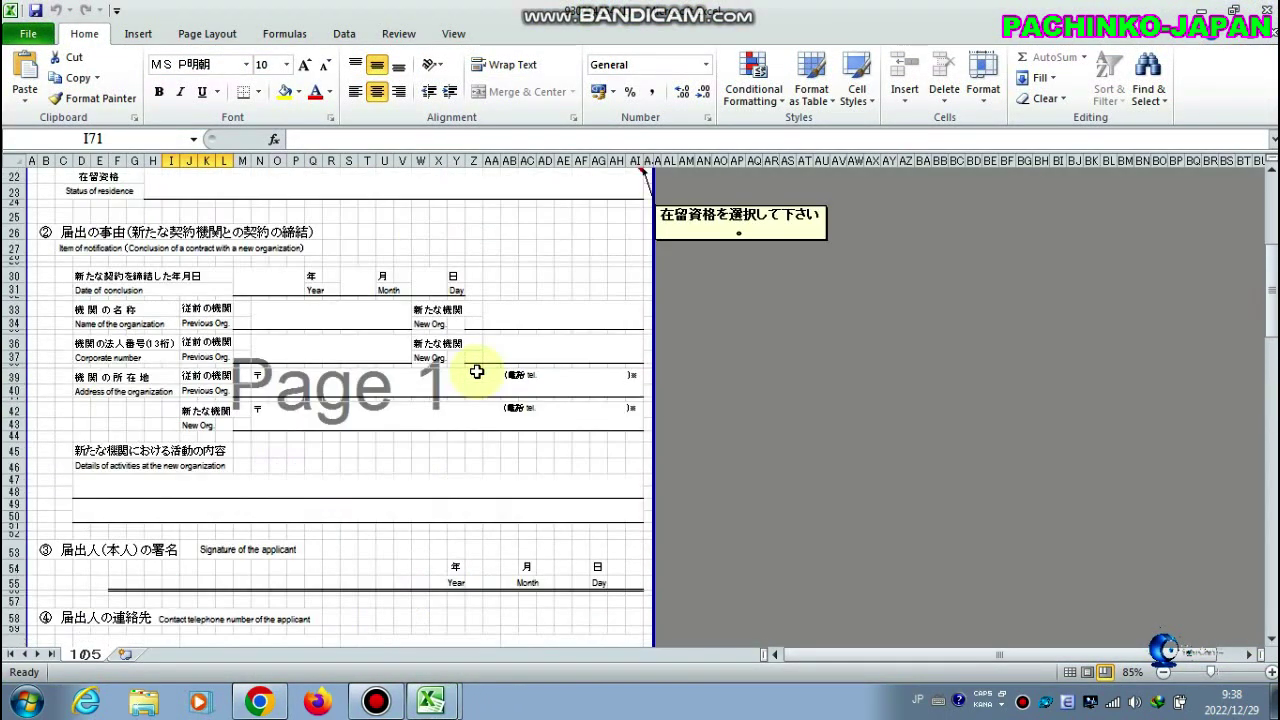
scroll(477, 371, "up", 7)
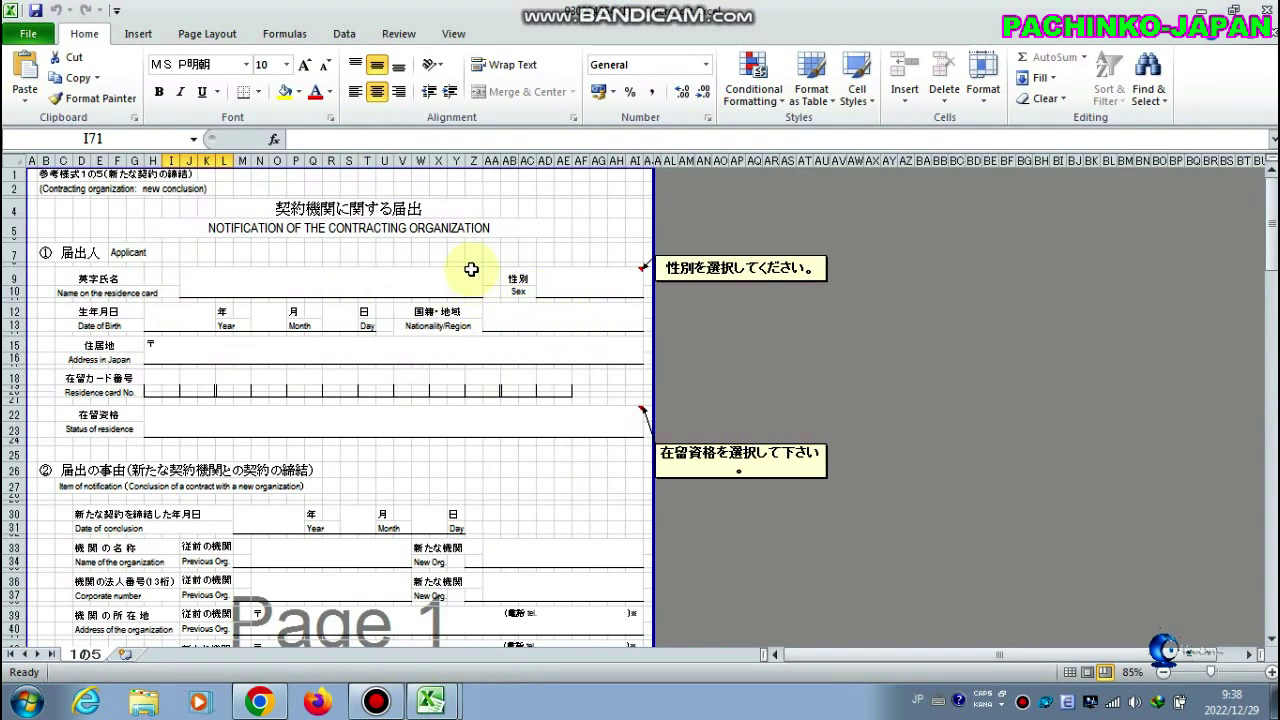
scroll(422, 436, "down", 2)
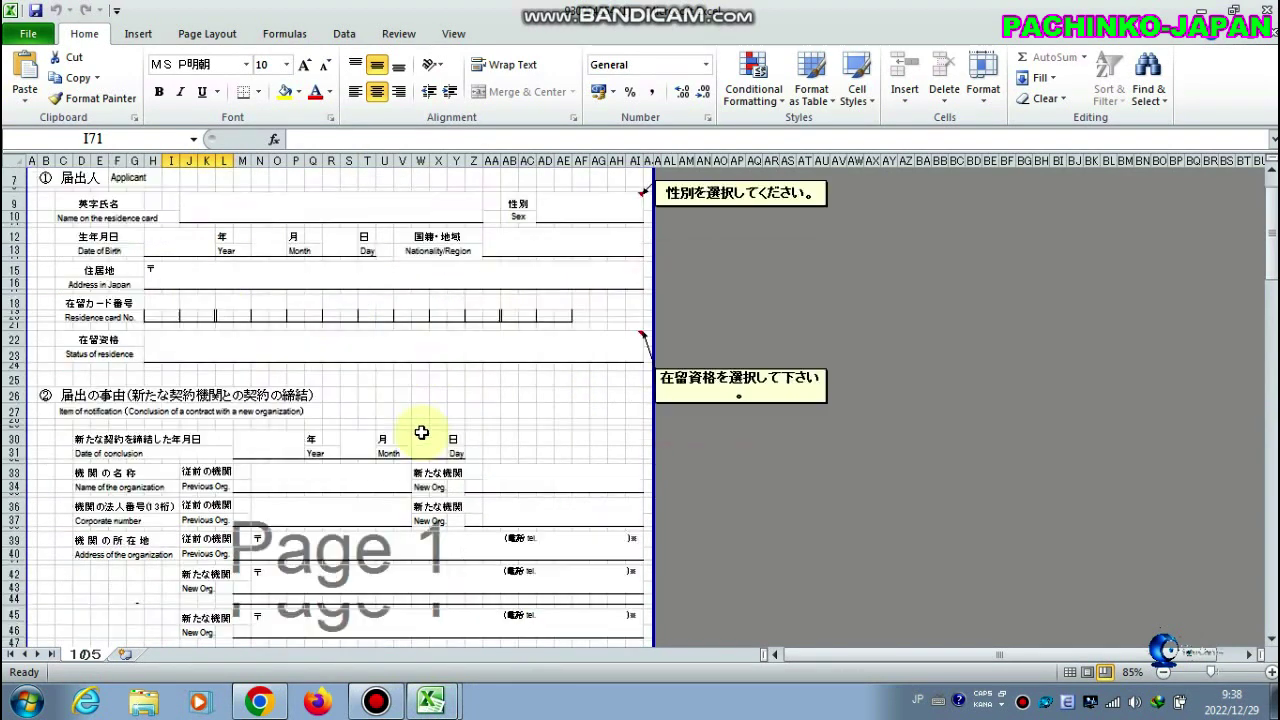
scroll(392, 360, "down", 11)
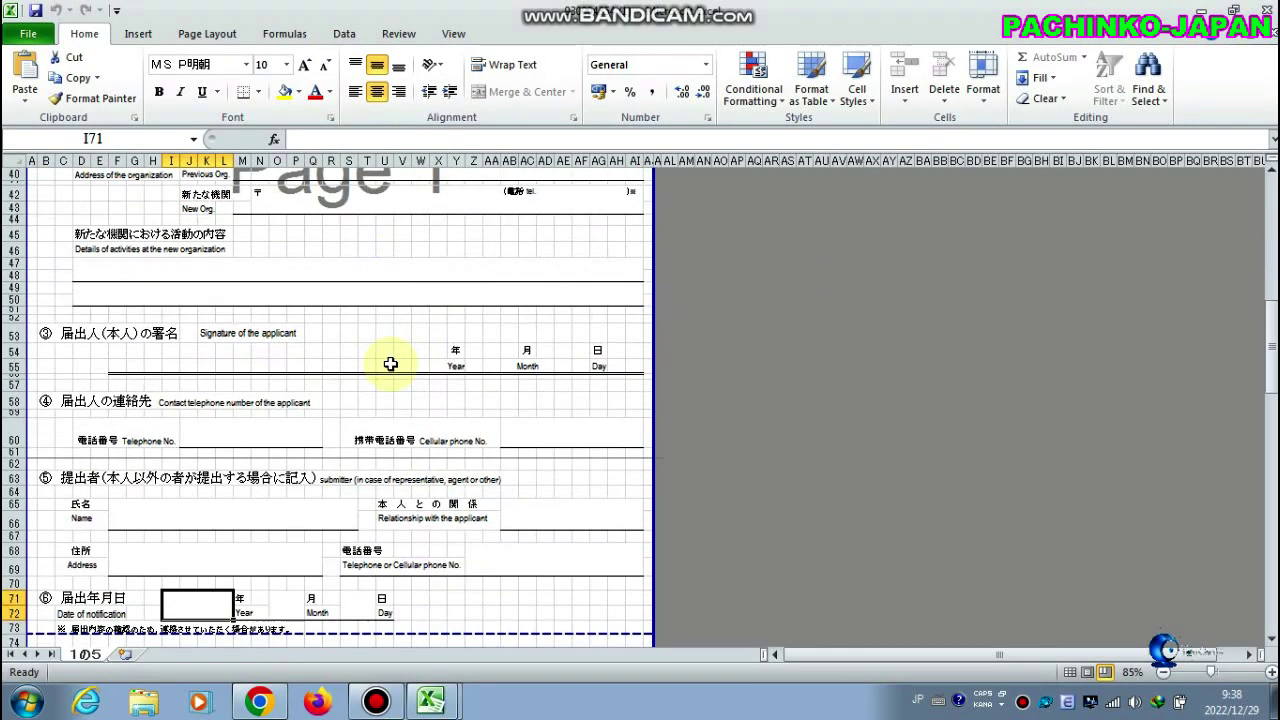
scroll(390, 364, "down", 2)
scroll(385, 380, "up", 11)
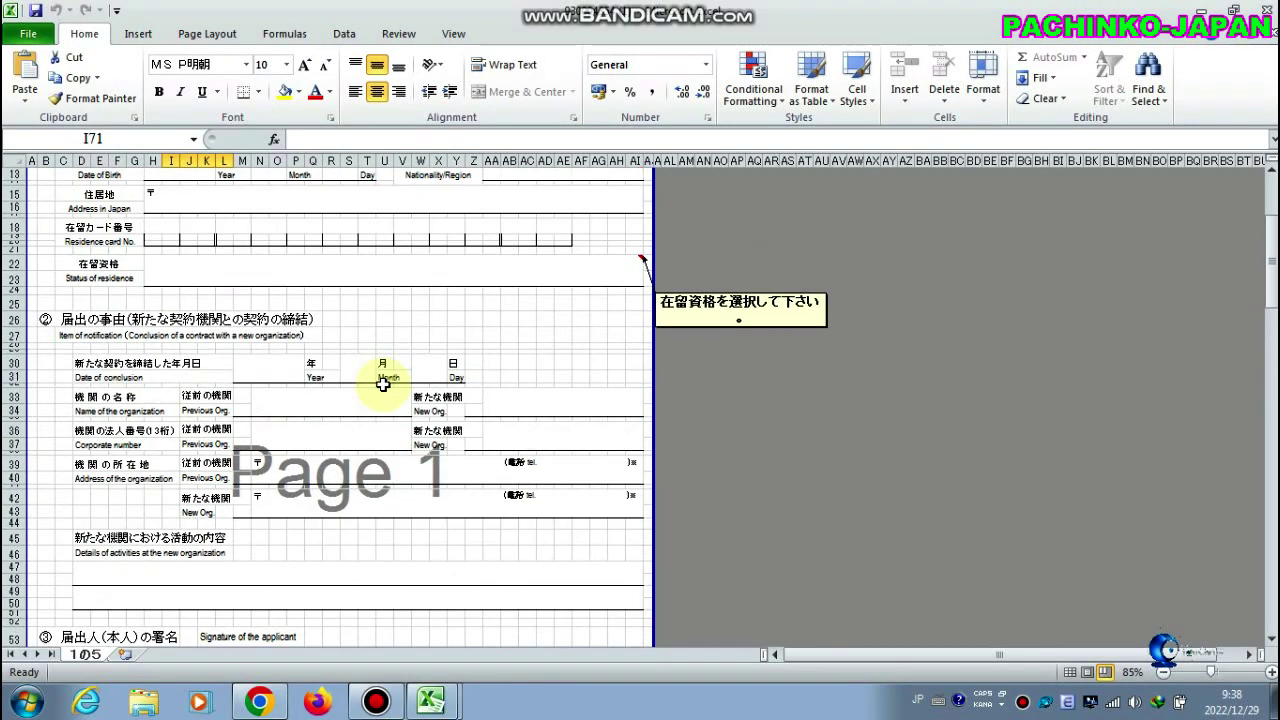
scroll(383, 384, "up", 4)
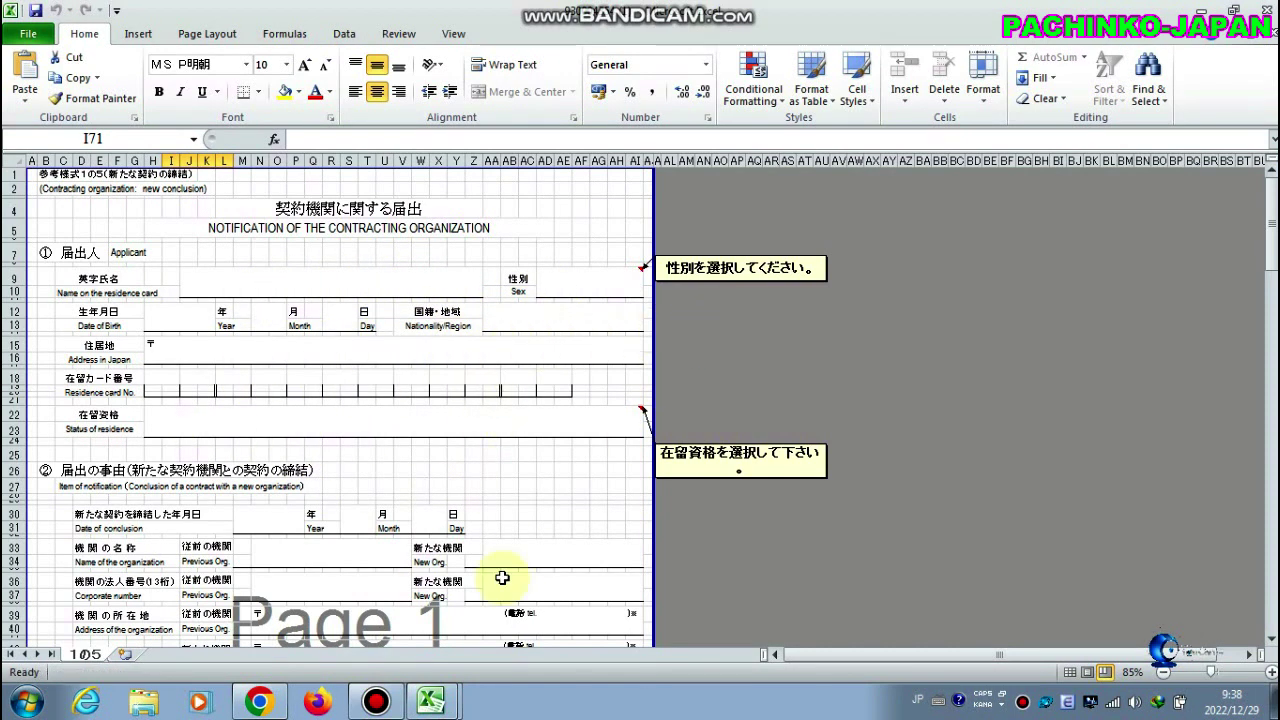
left_click(275, 701)
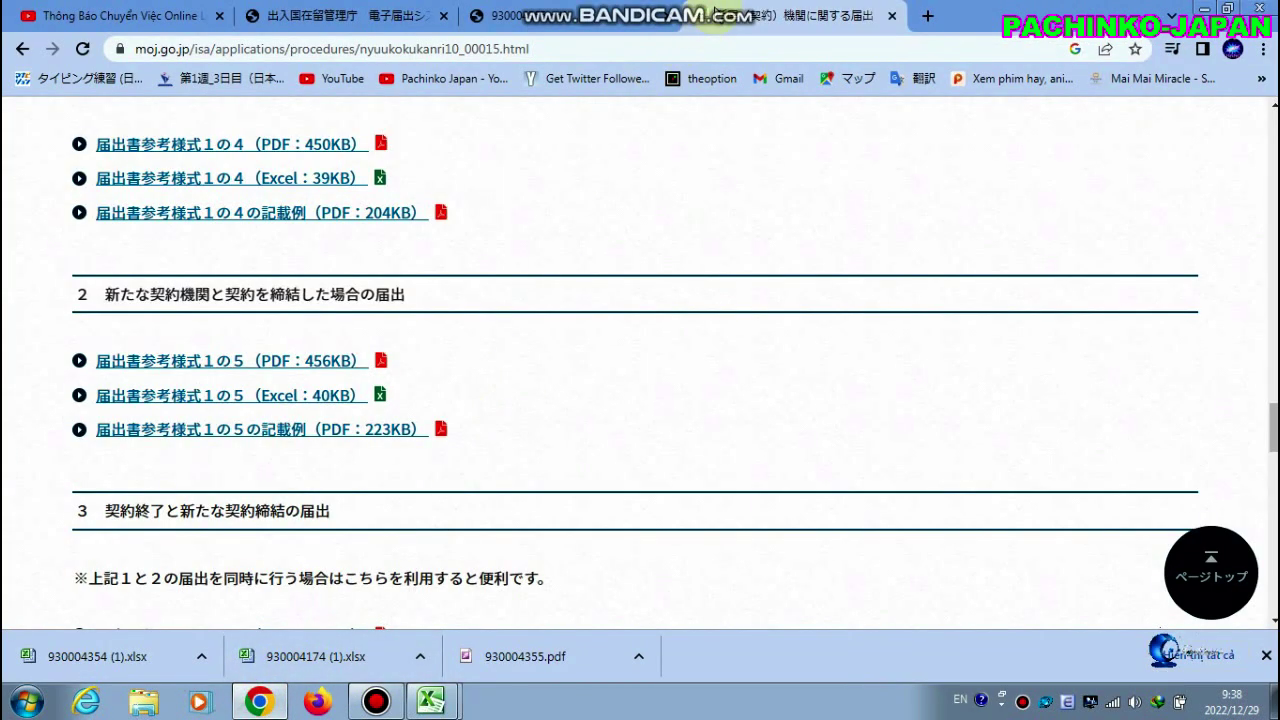
left_click(600, 24)
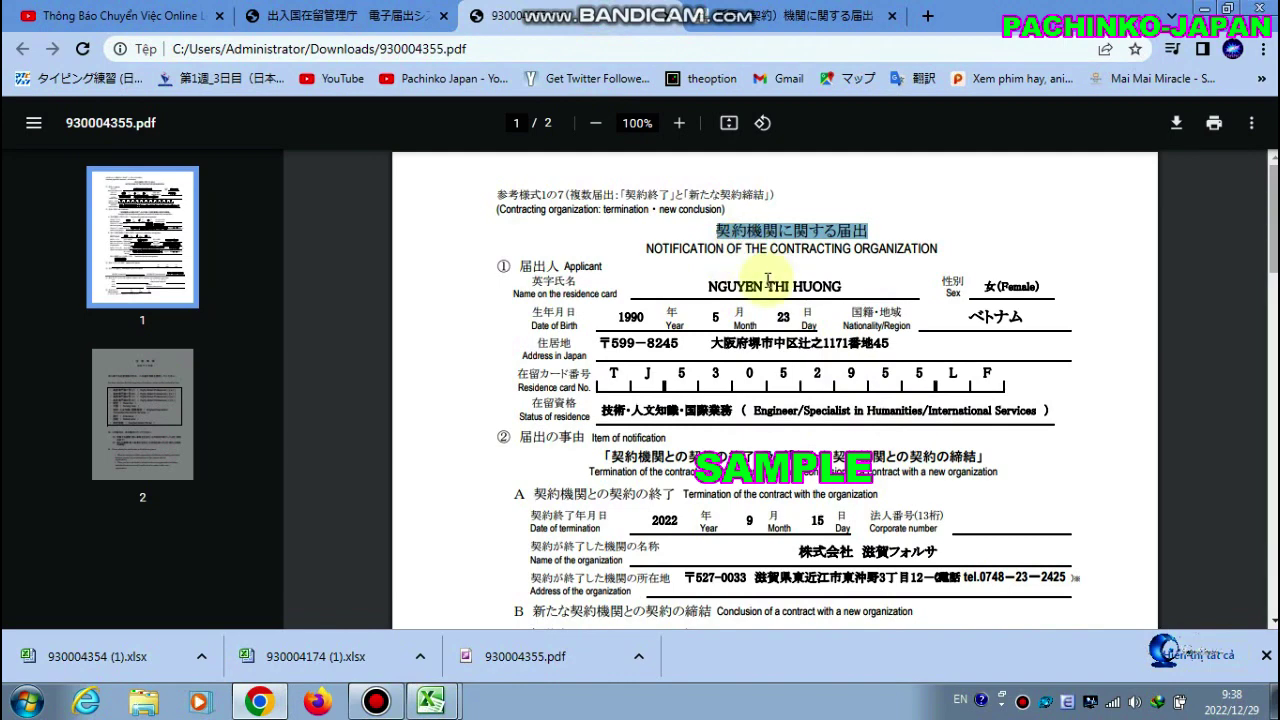
scroll(768, 280, "down", 2)
scroll(760, 280, "up", 2)
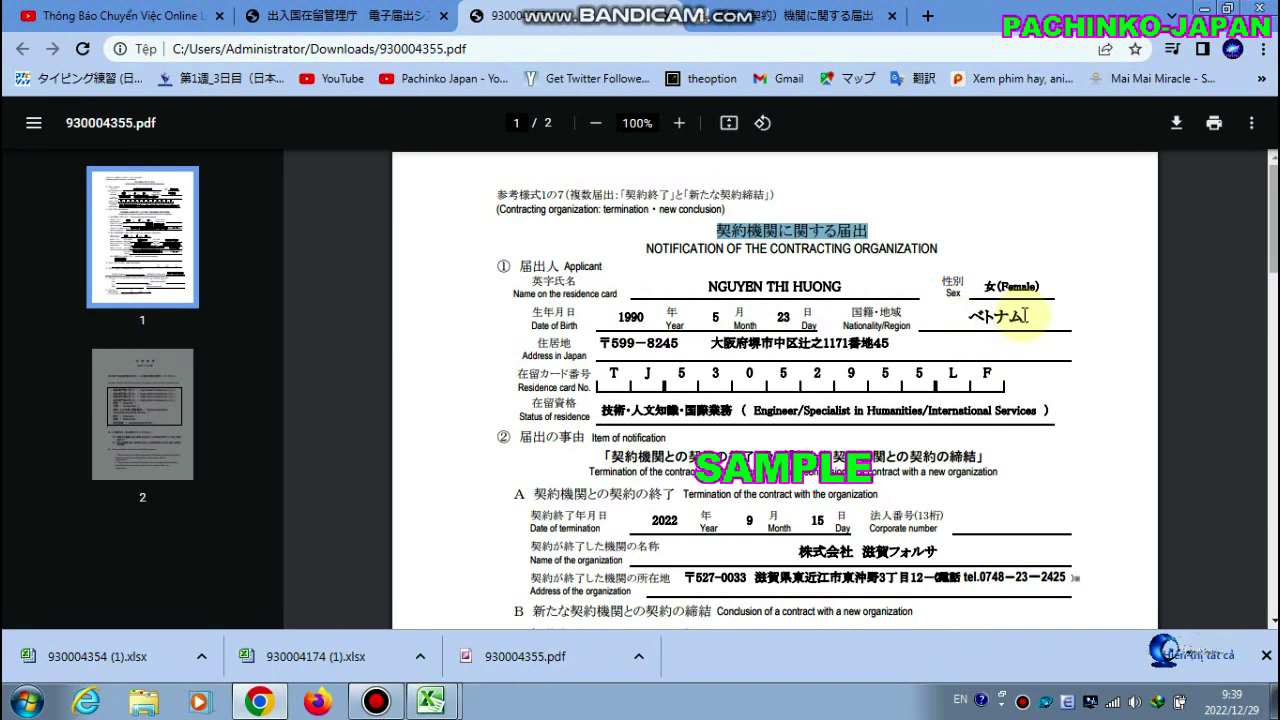
left_click_drag(602, 345, 899, 344)
left_click(899, 344)
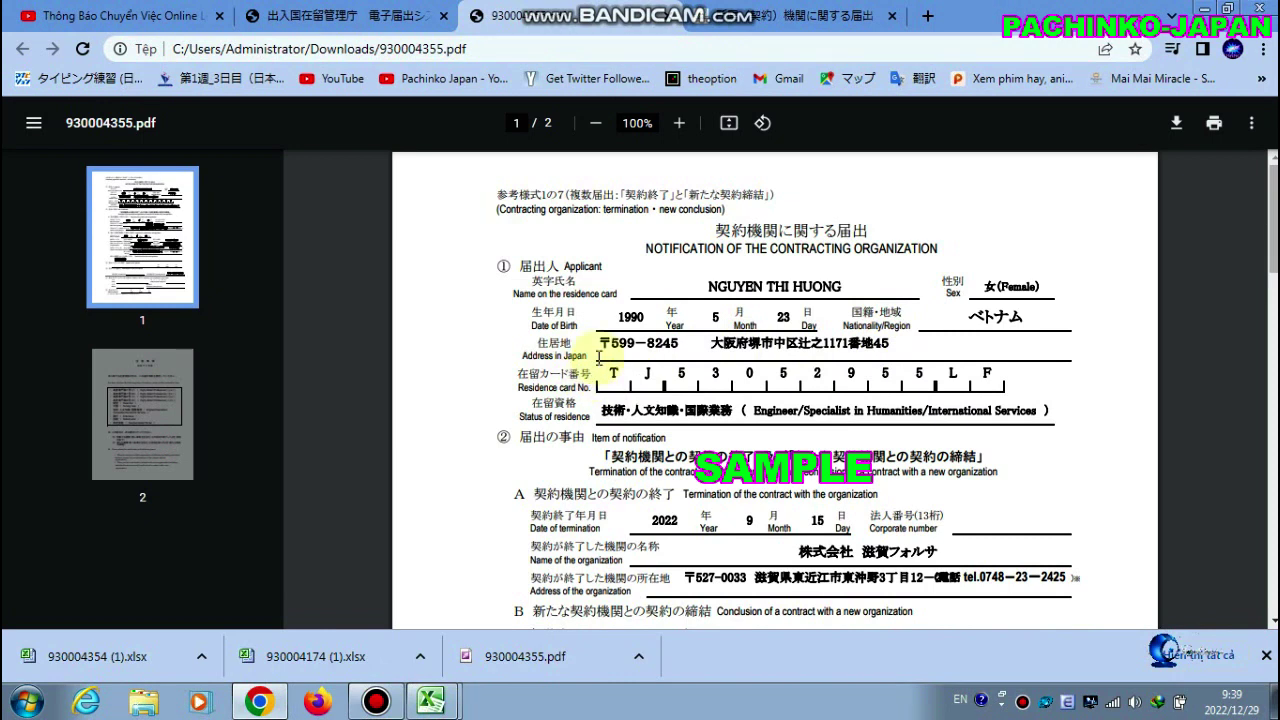
left_click_drag(605, 368, 990, 373)
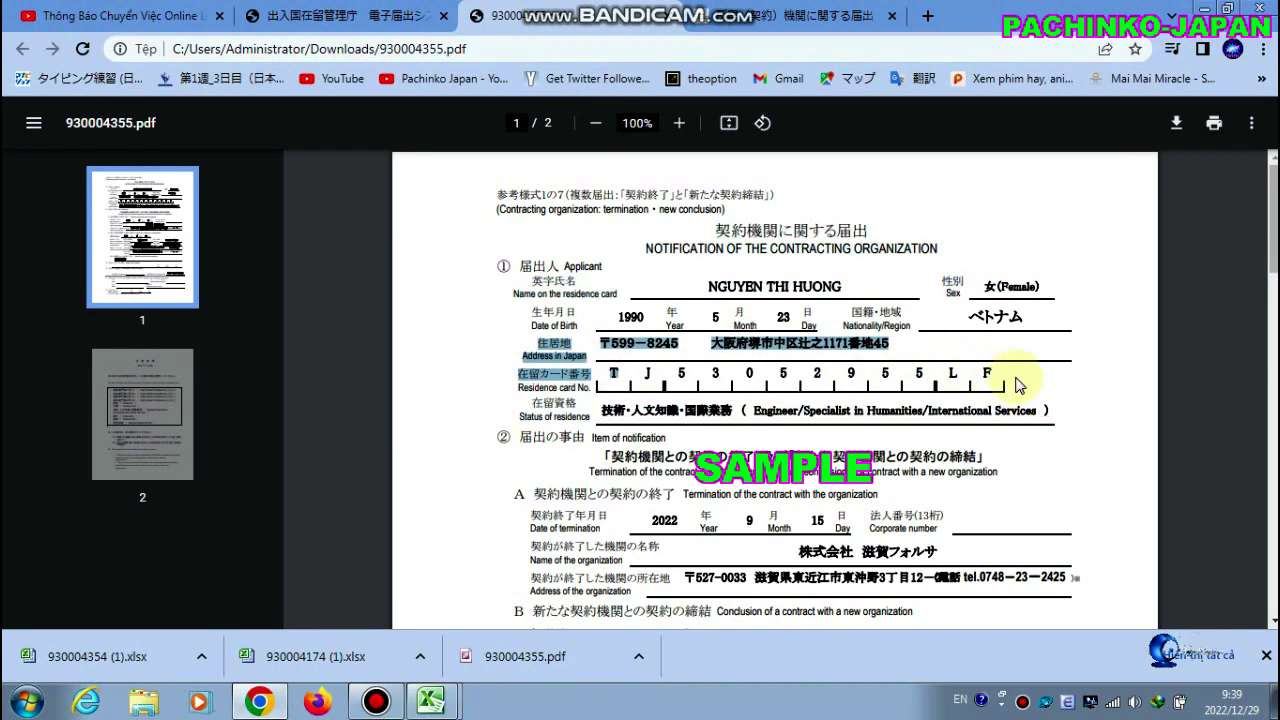
left_click(990, 373)
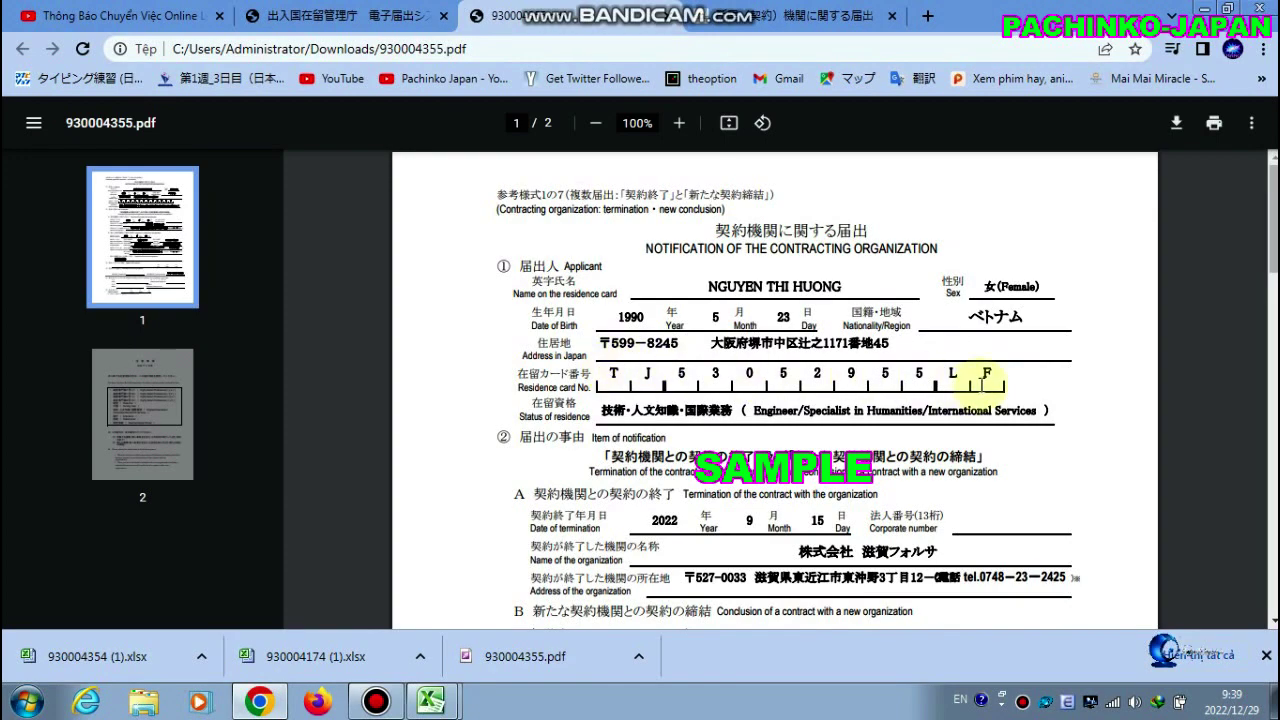
scroll(988, 378, "down", 2)
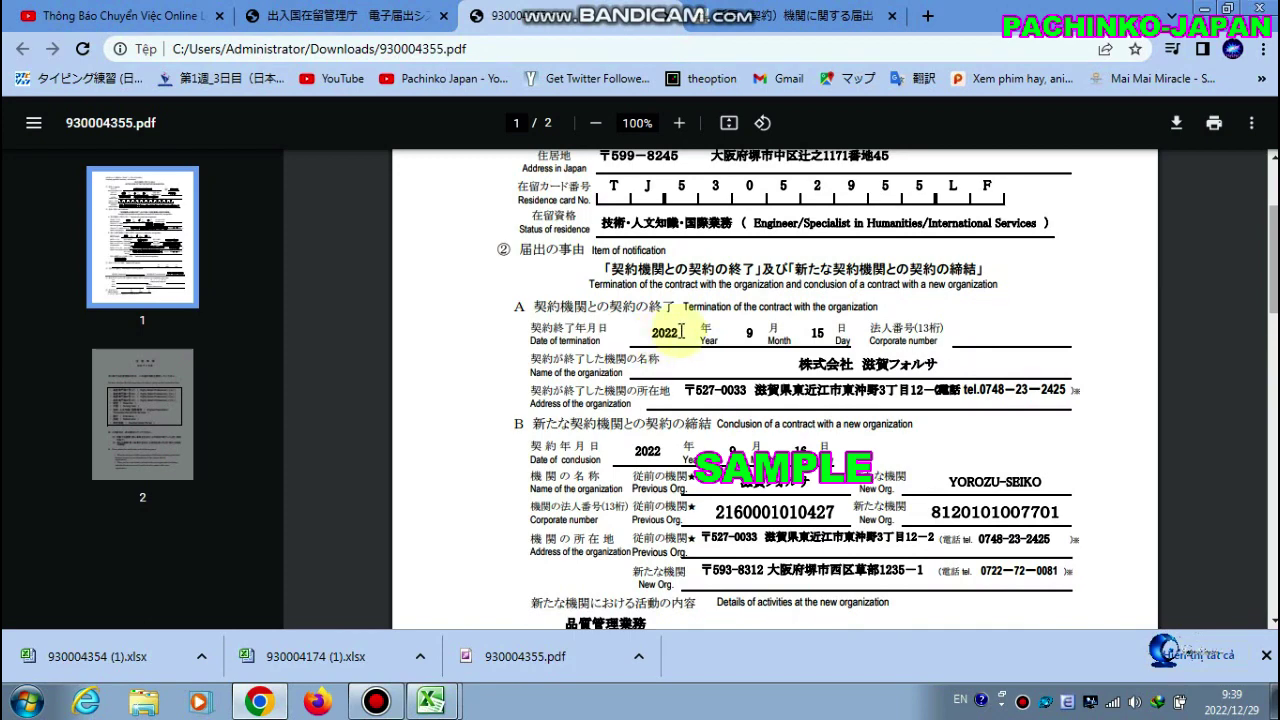
scroll(665, 340, "up", 2)
scroll(676, 488, "down", 1)
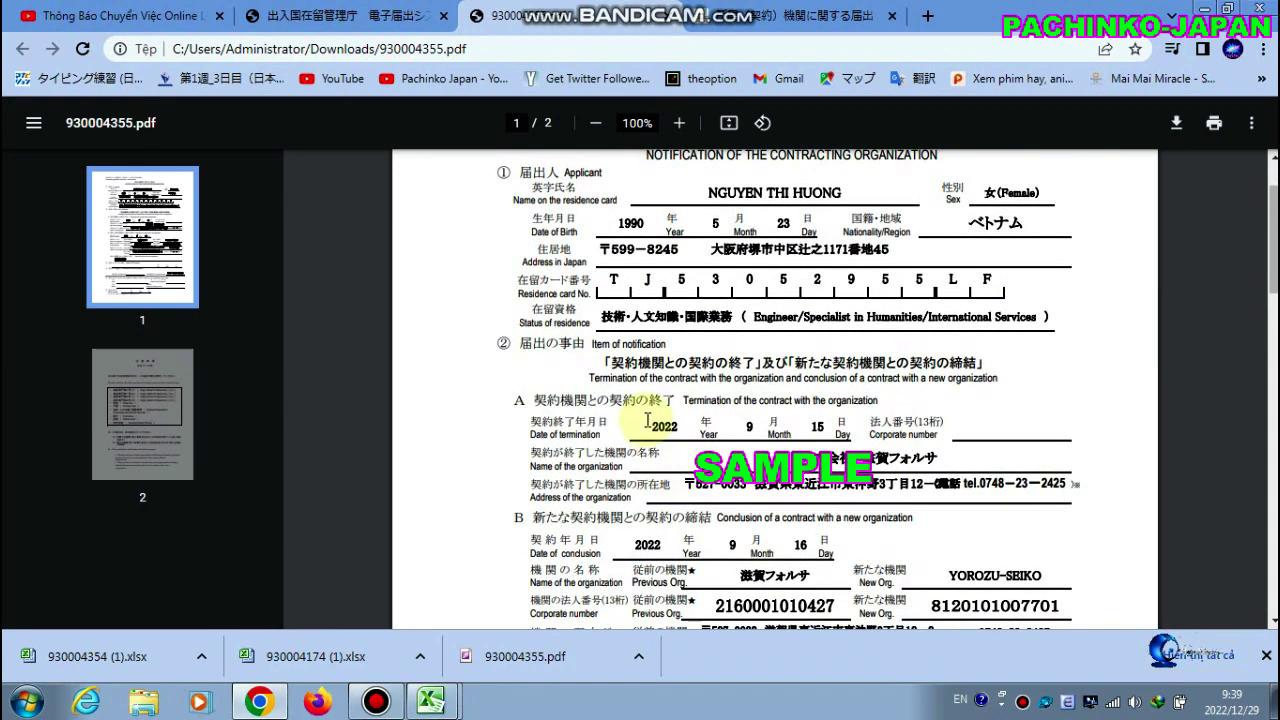
In section B, highlight the previous (滋賀フォルサ) and new (YOROZU-SEIKO) organizations' names, corporate numbers and address, then return to the forms page
scroll(651, 420, "down", 1)
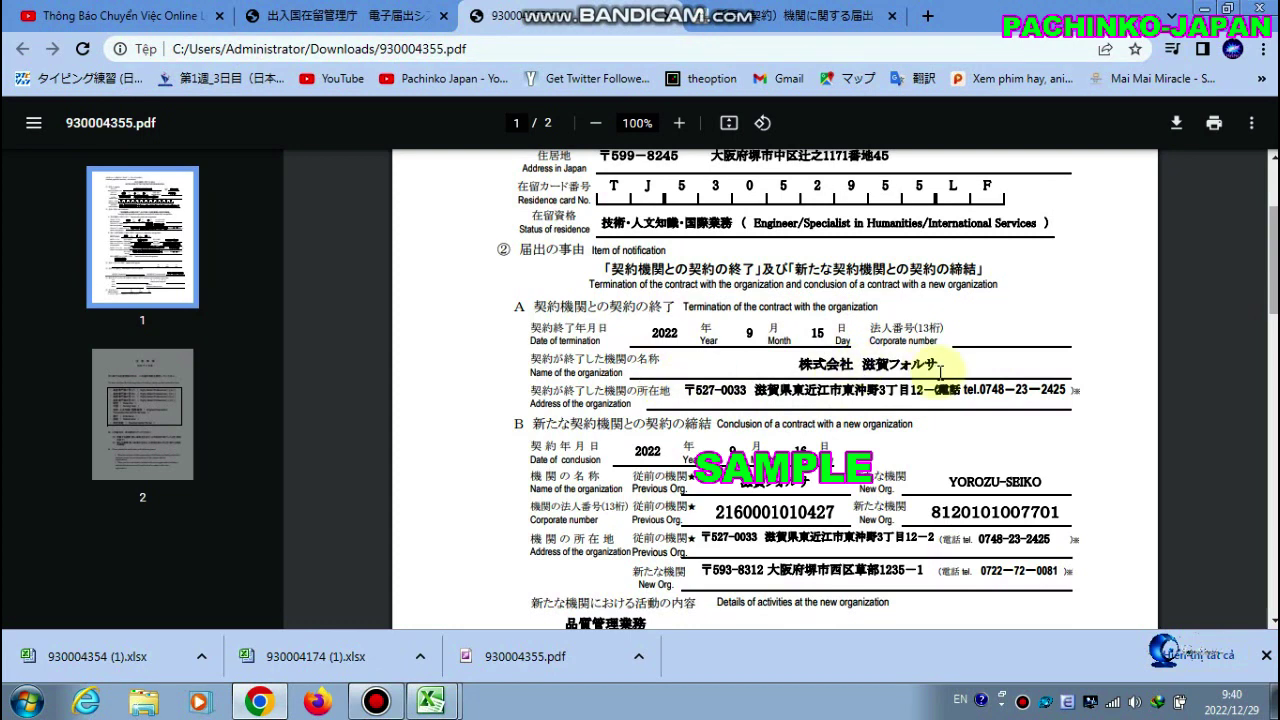
scroll(665, 383, "down", 2)
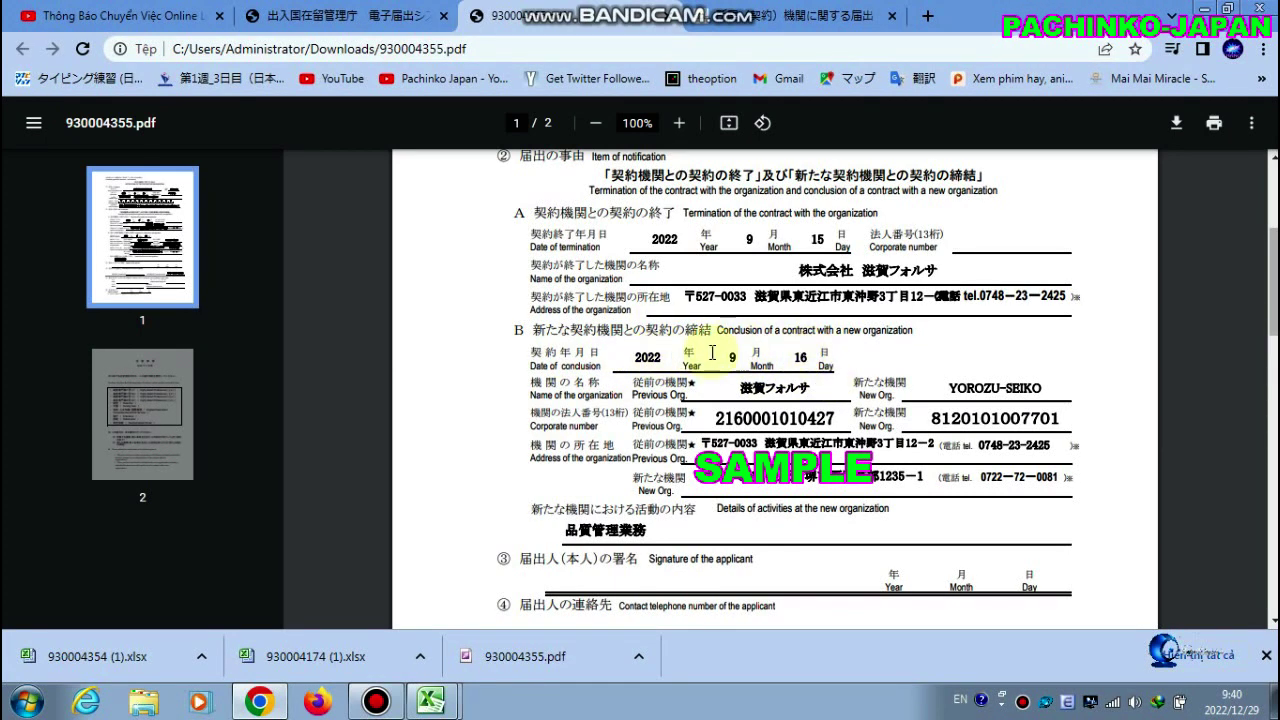
scroll(800, 385, "down", 1)
scroll(803, 388, "down", 2)
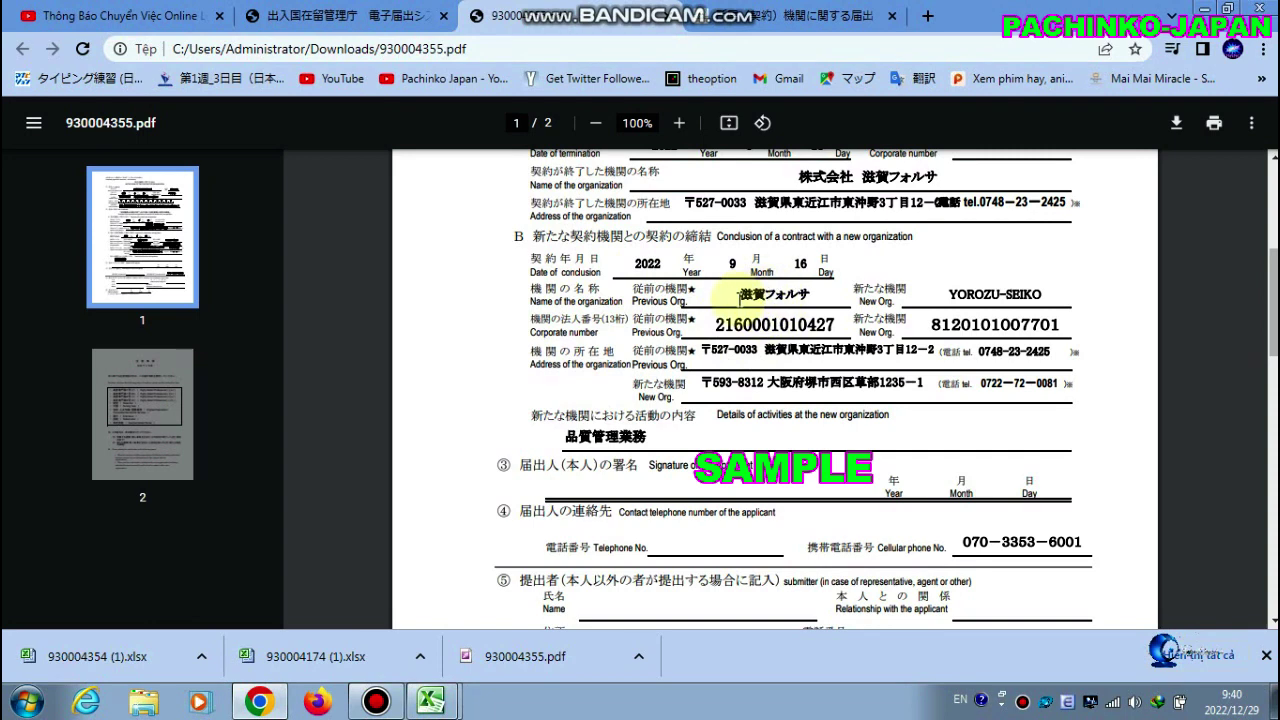
left_click_drag(736, 294, 816, 292)
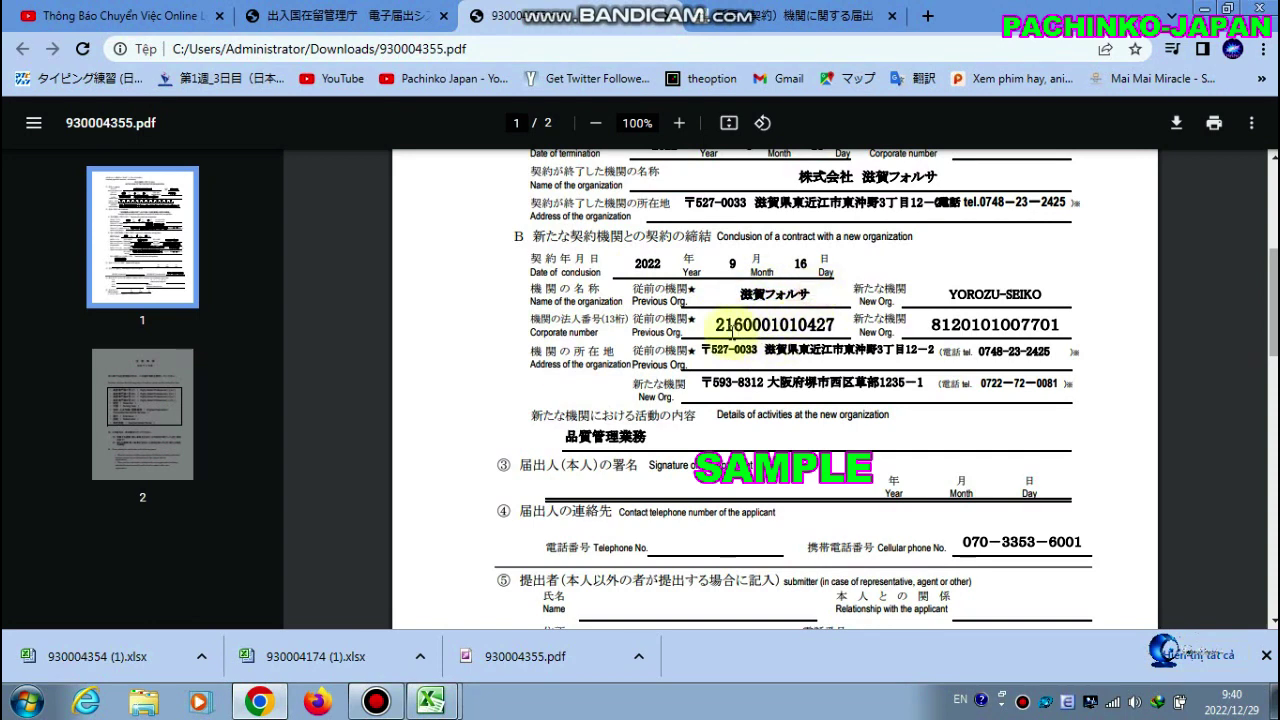
left_click_drag(709, 324, 834, 326)
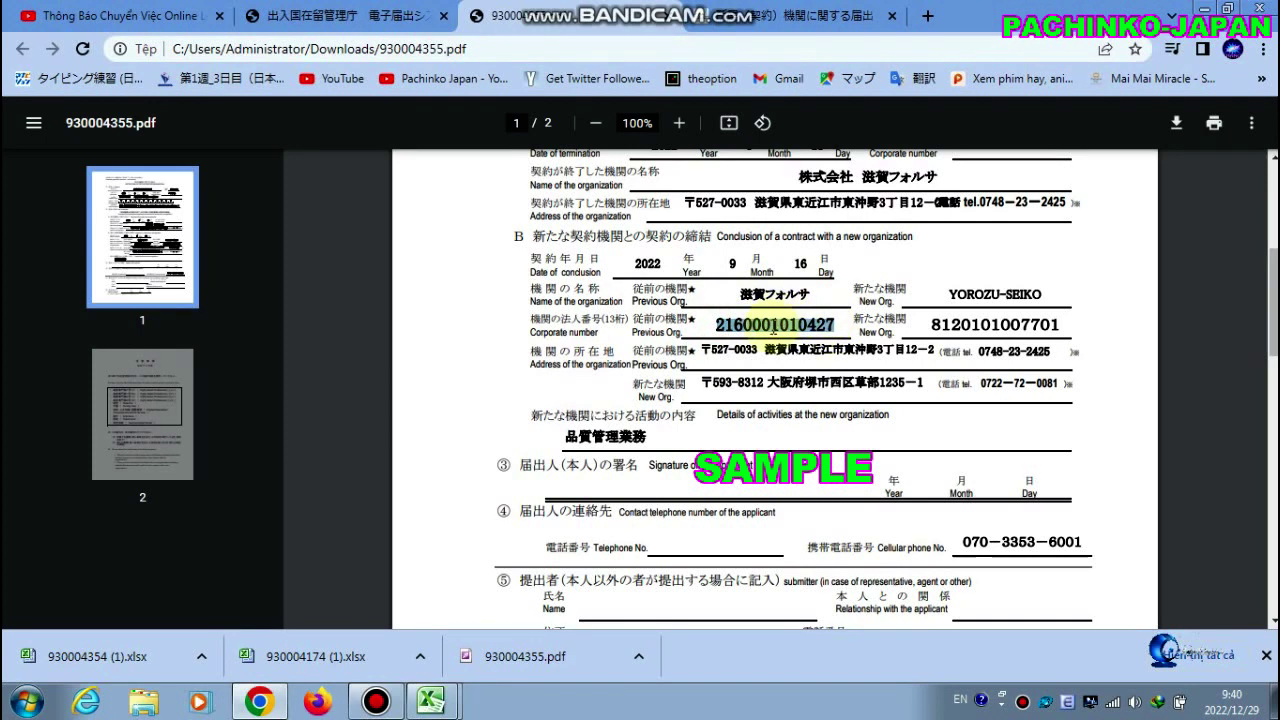
left_click_drag(948, 290, 1051, 294)
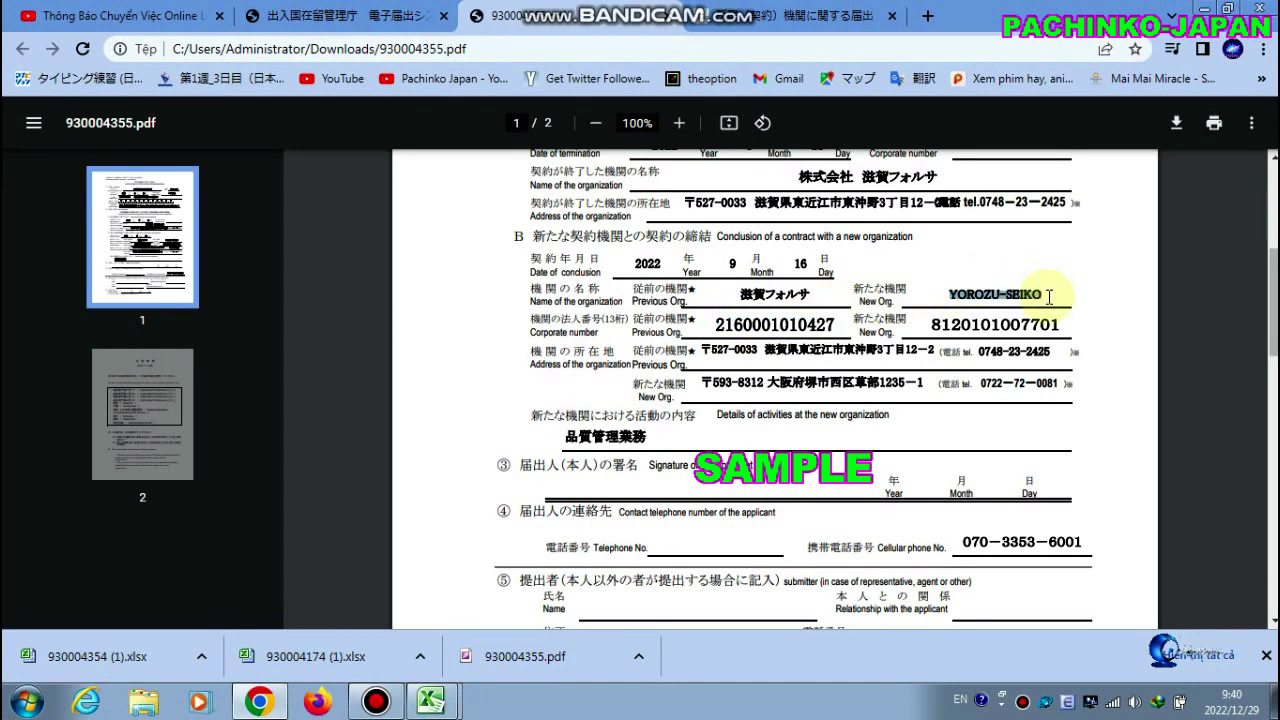
left_click_drag(928, 324, 1062, 326)
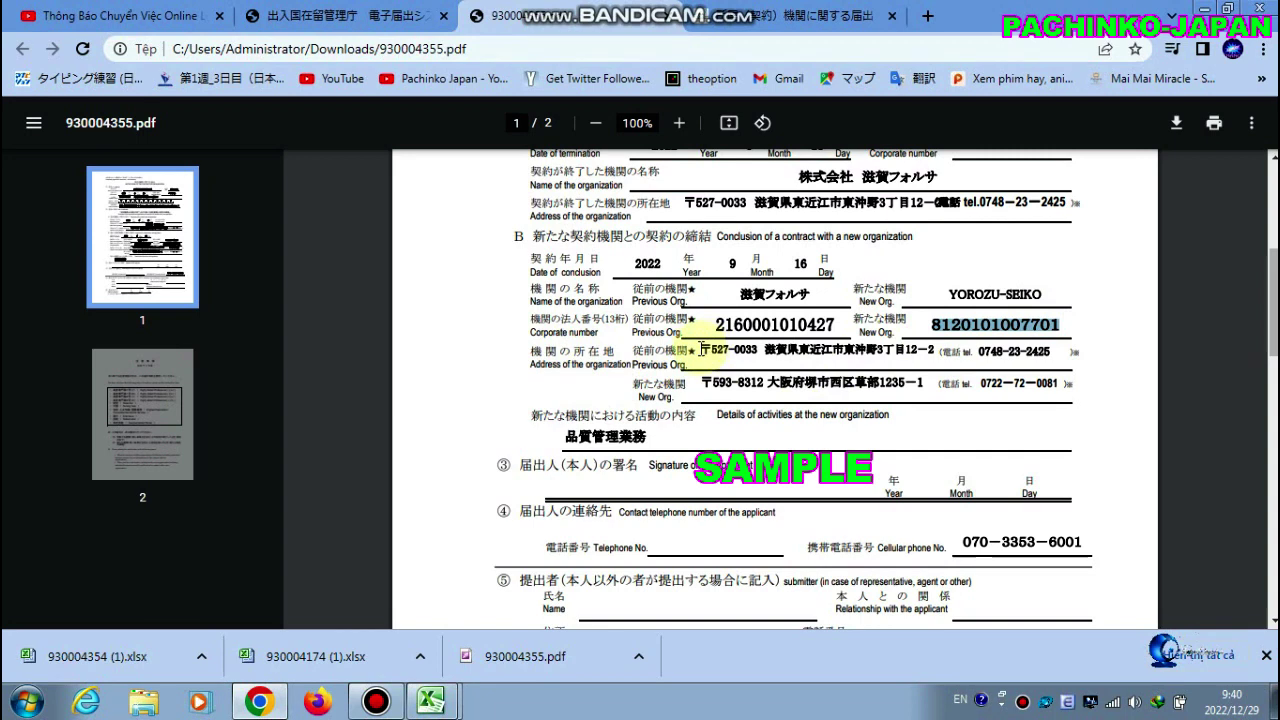
left_click_drag(705, 345, 736, 357)
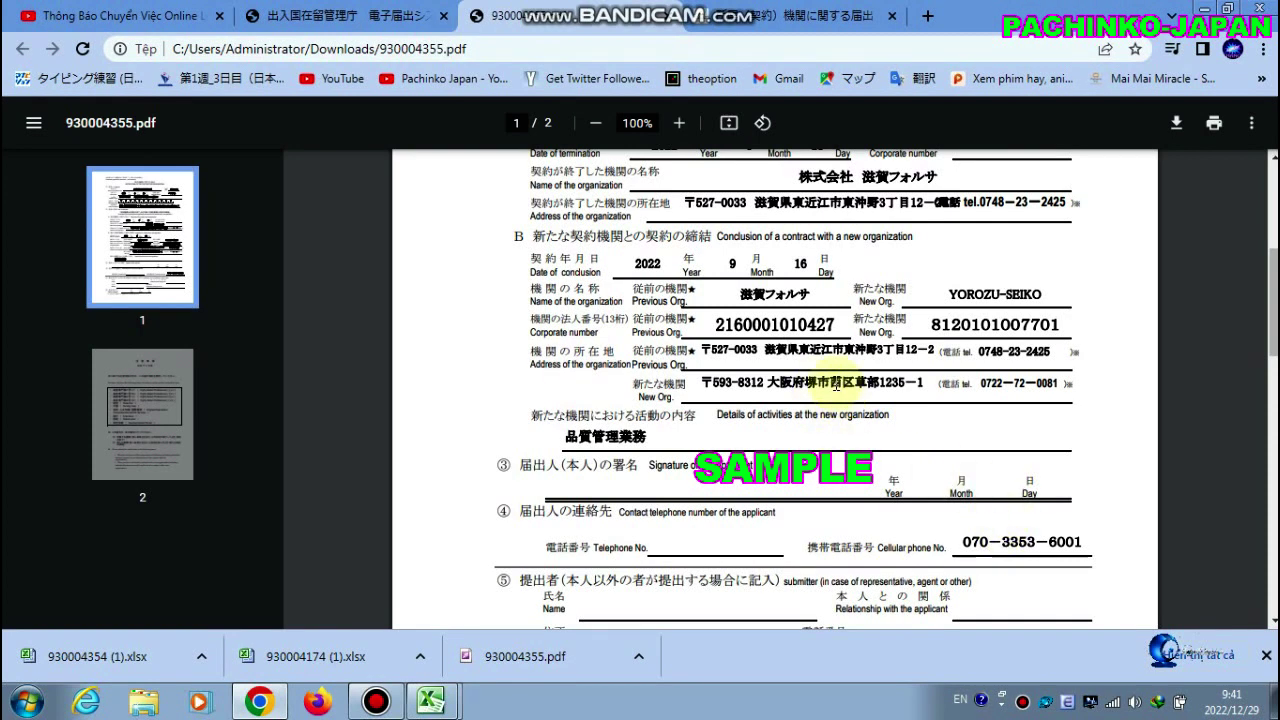
left_click(718, 18)
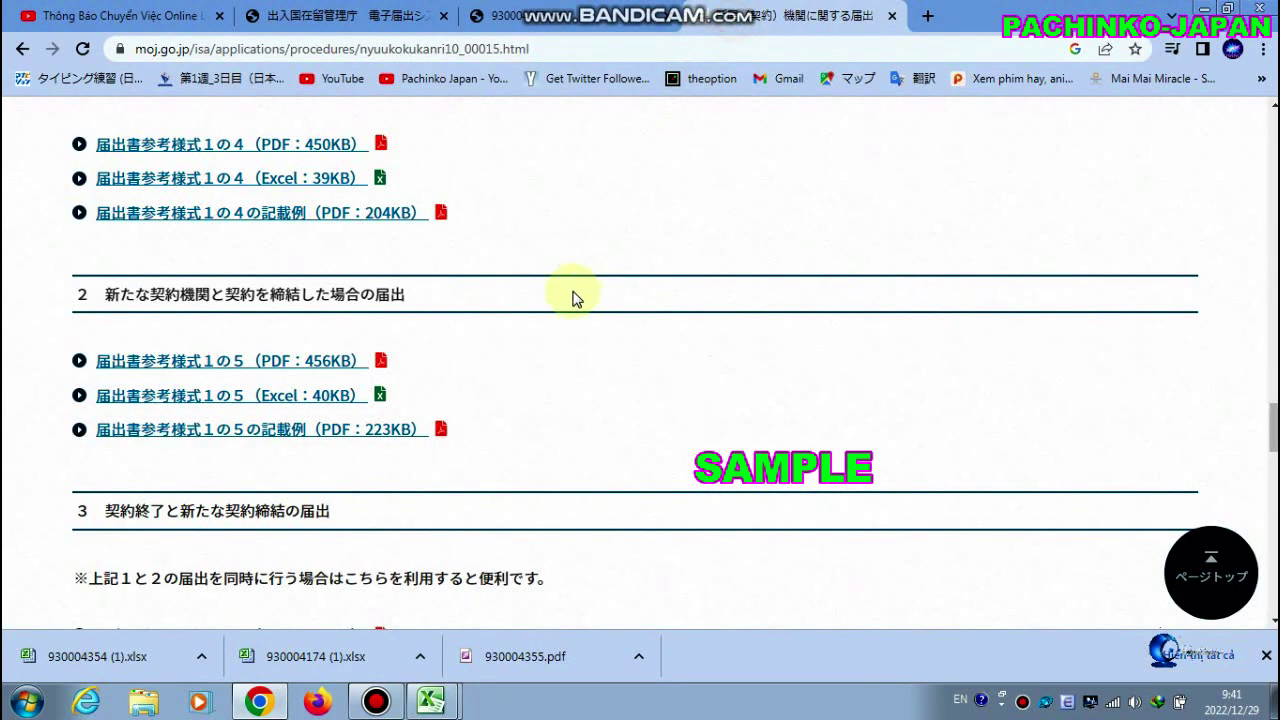
Highlight the postal address line in the 郵送 section and clear the highlight
scroll(575, 298, "up", 11)
scroll(578, 300, "down", 3)
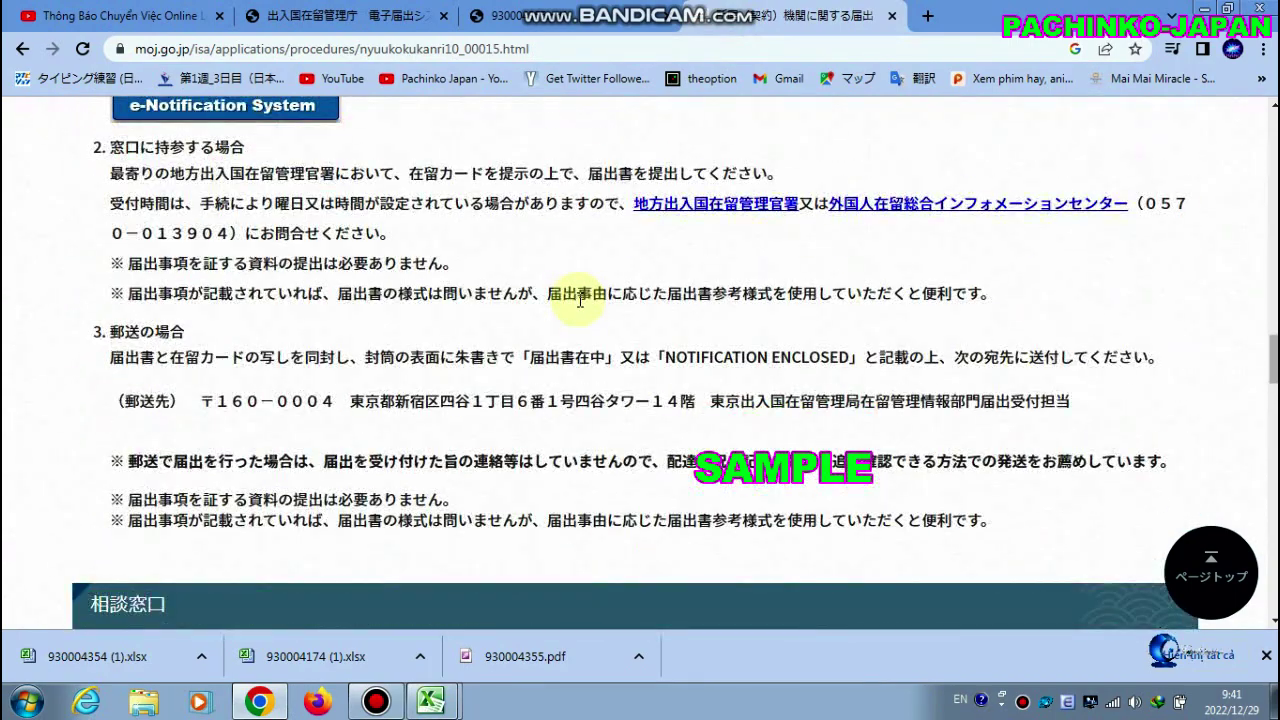
left_click_drag(198, 400, 845, 427)
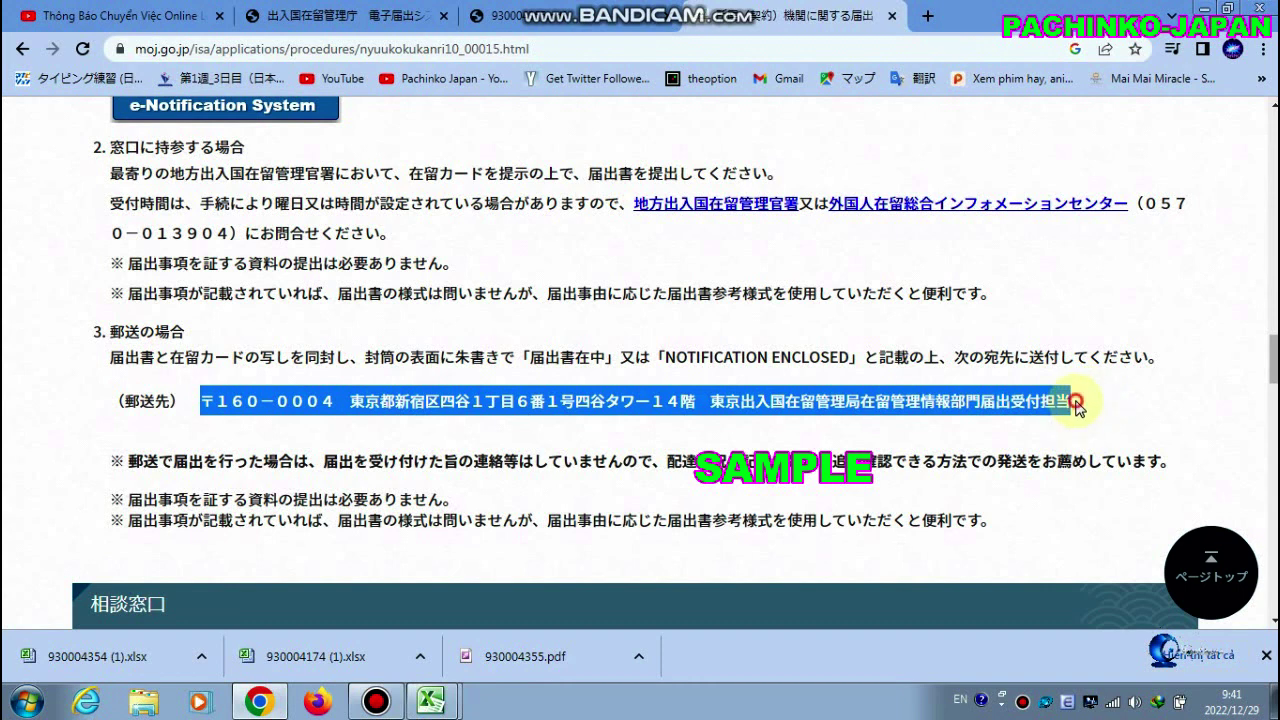
left_click(1078, 407)
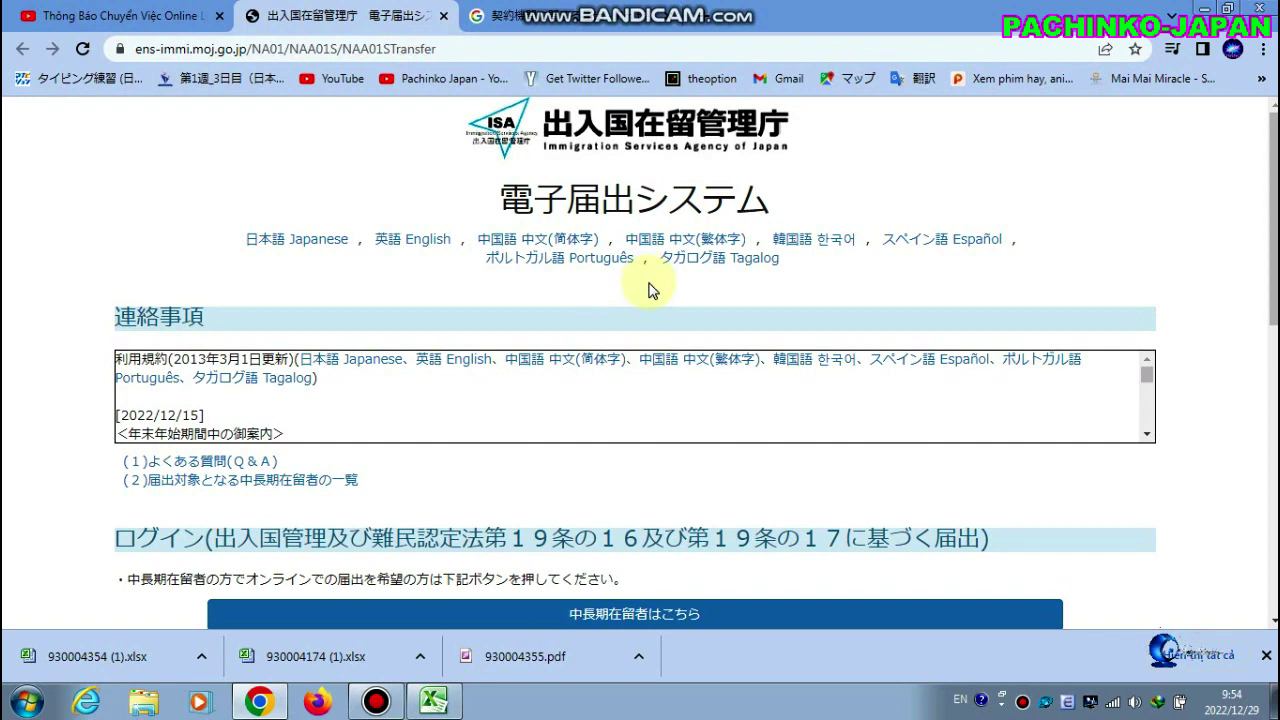
Open the 中長期在留者はこちら login page and click into the empty 認証ID and パスワード fields
scroll(648, 290, "down", 2)
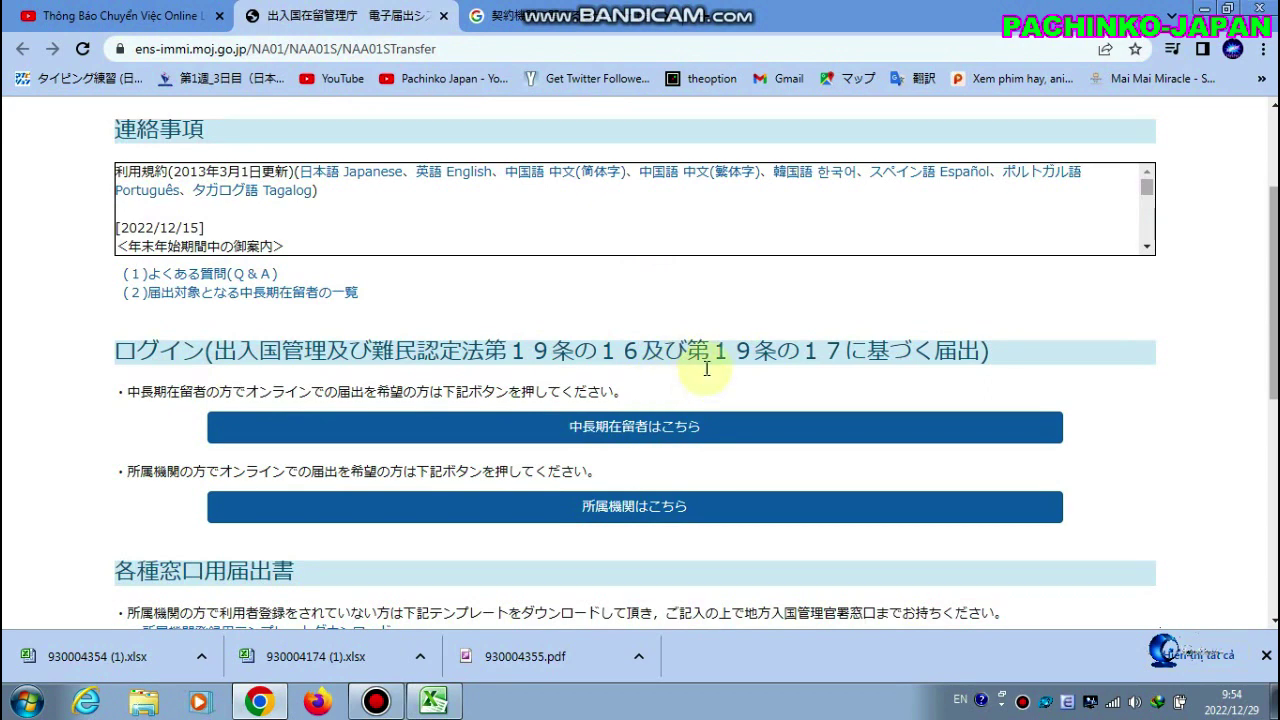
left_click(331, 48)
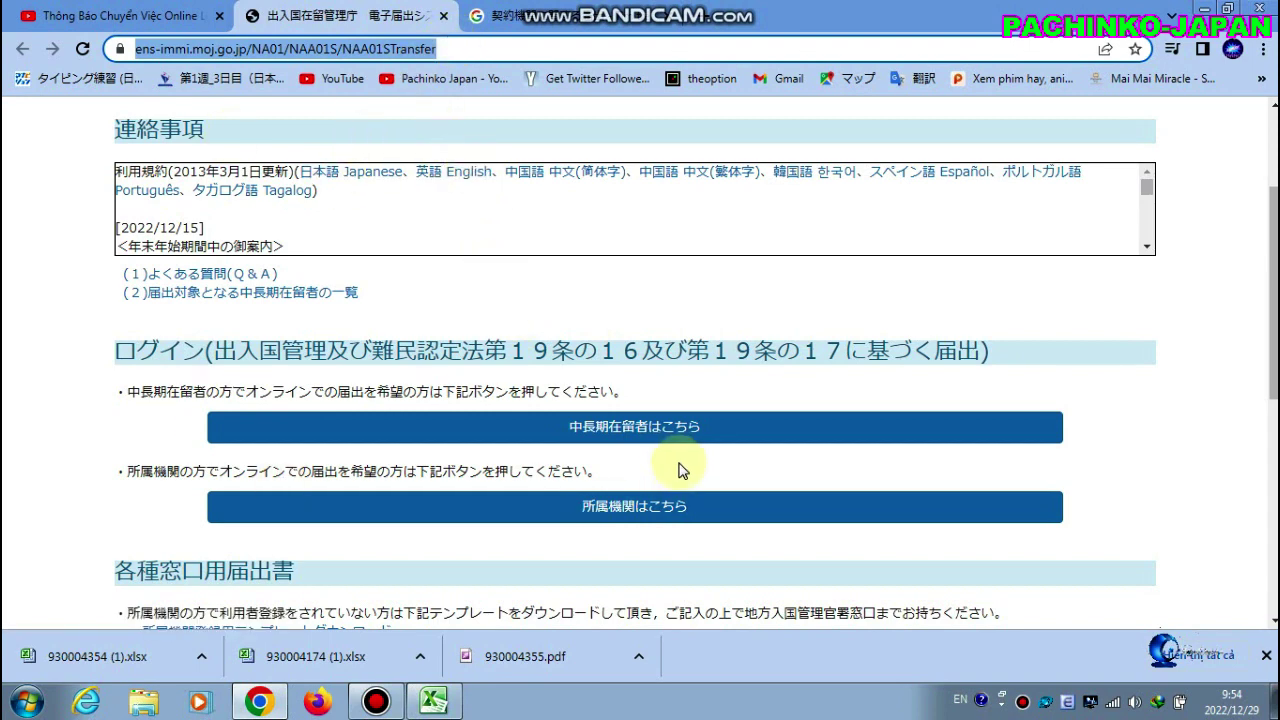
left_click(612, 441)
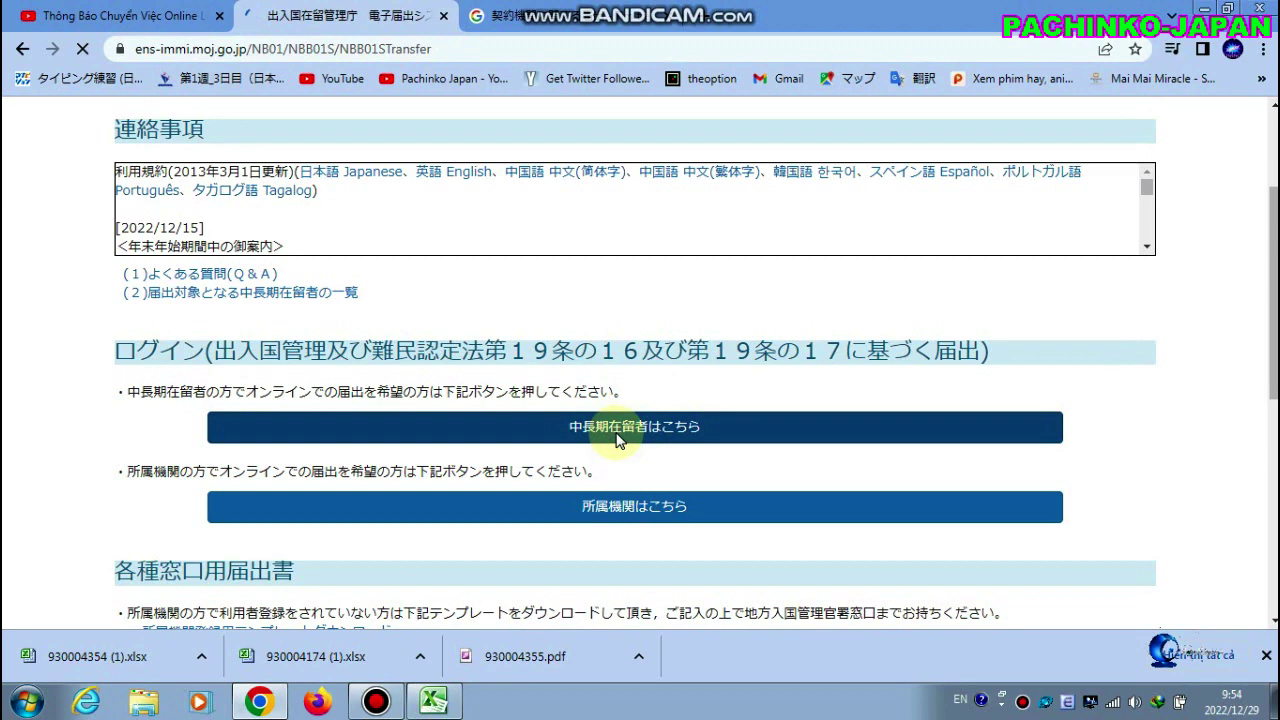
scroll(500, 366, "down", 2)
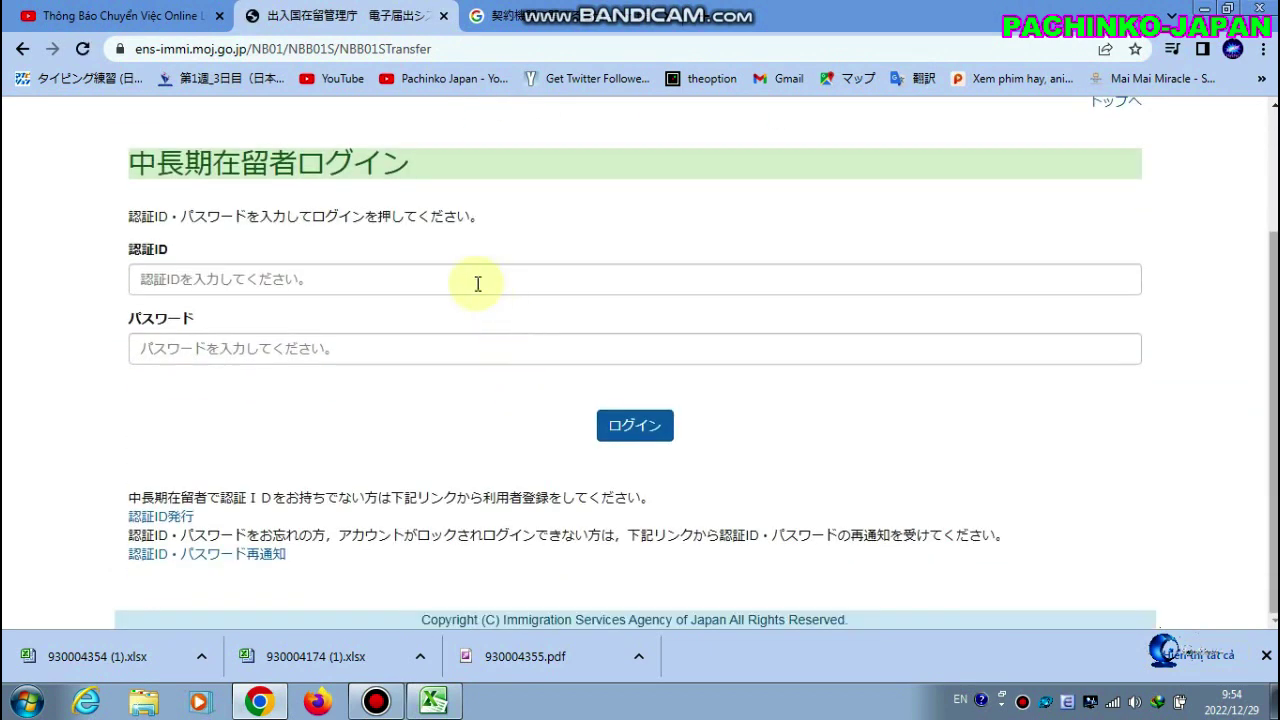
left_click(476, 280)
left_click(472, 345)
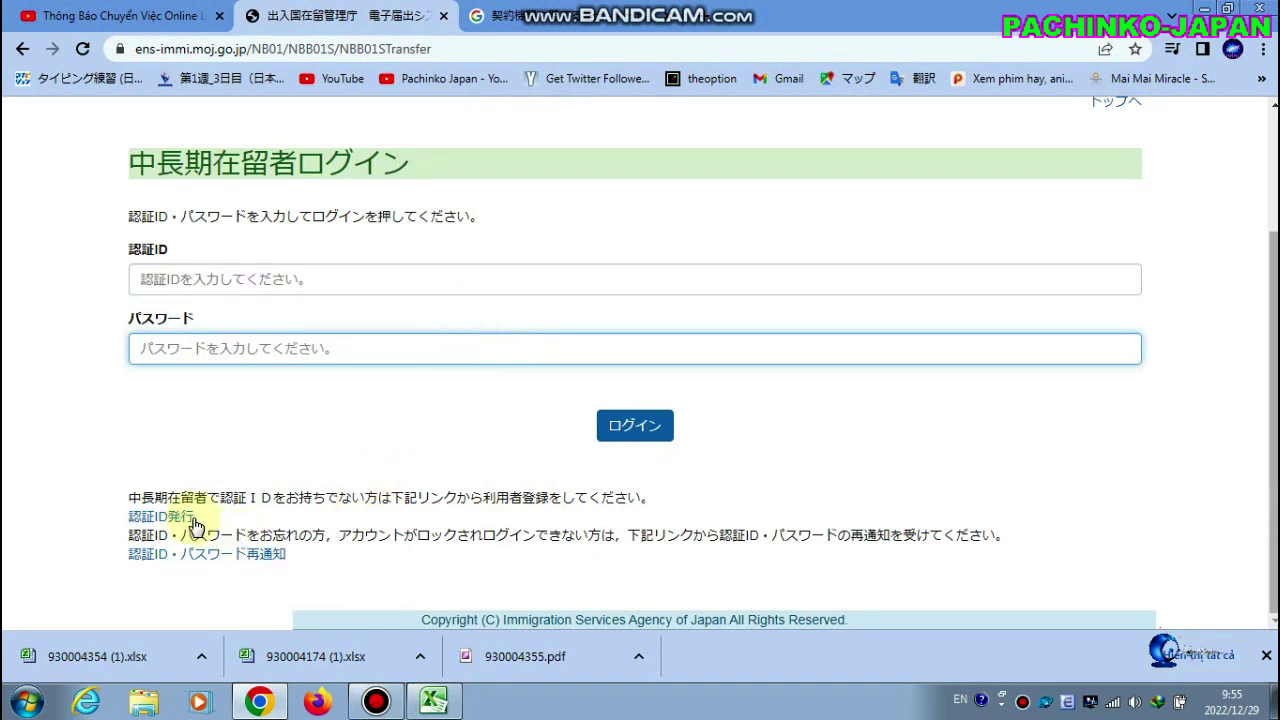
Start a new authentication ID registration and enter the applicant's full name in uppercase English
left_click(160, 520)
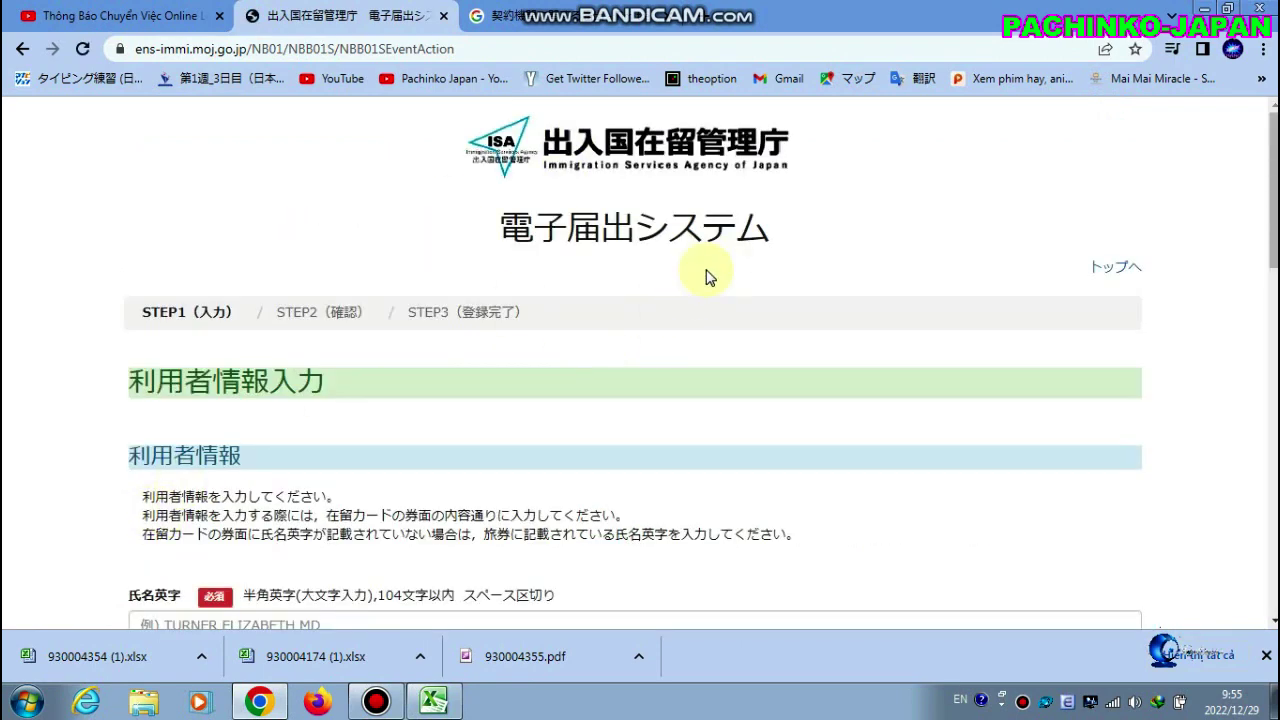
scroll(707, 275, "down", 3)
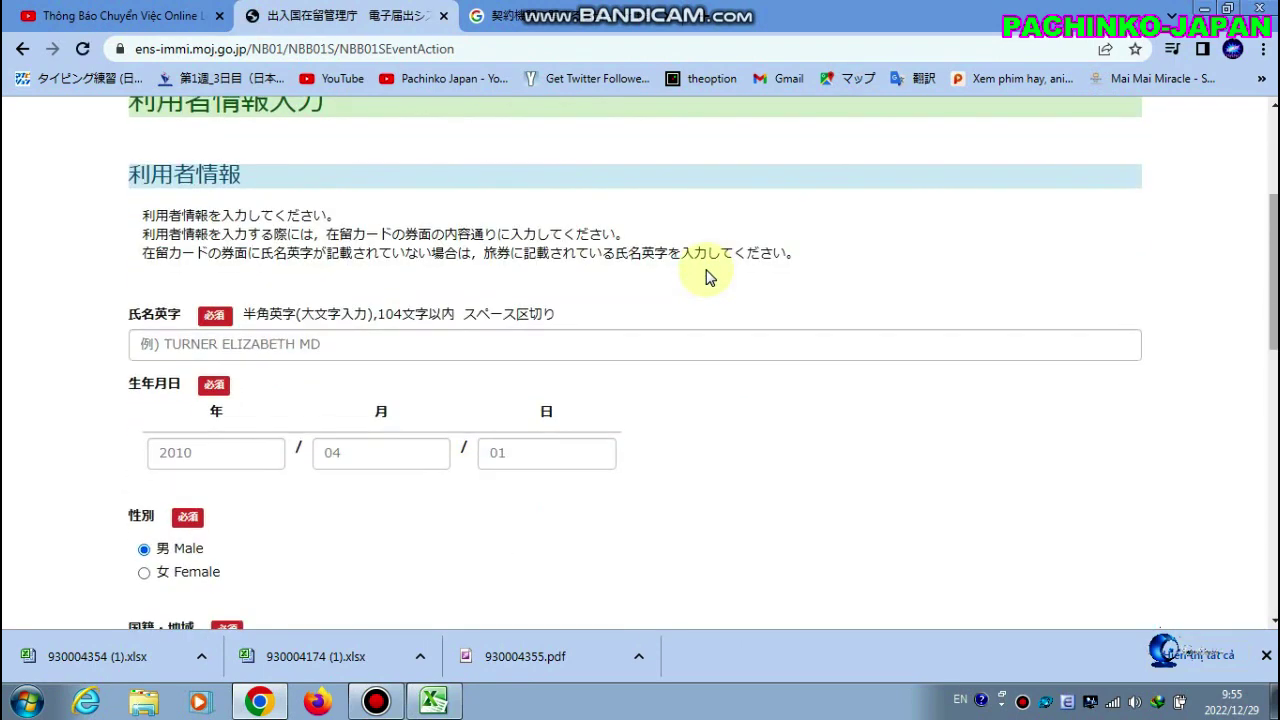
left_click(672, 350)
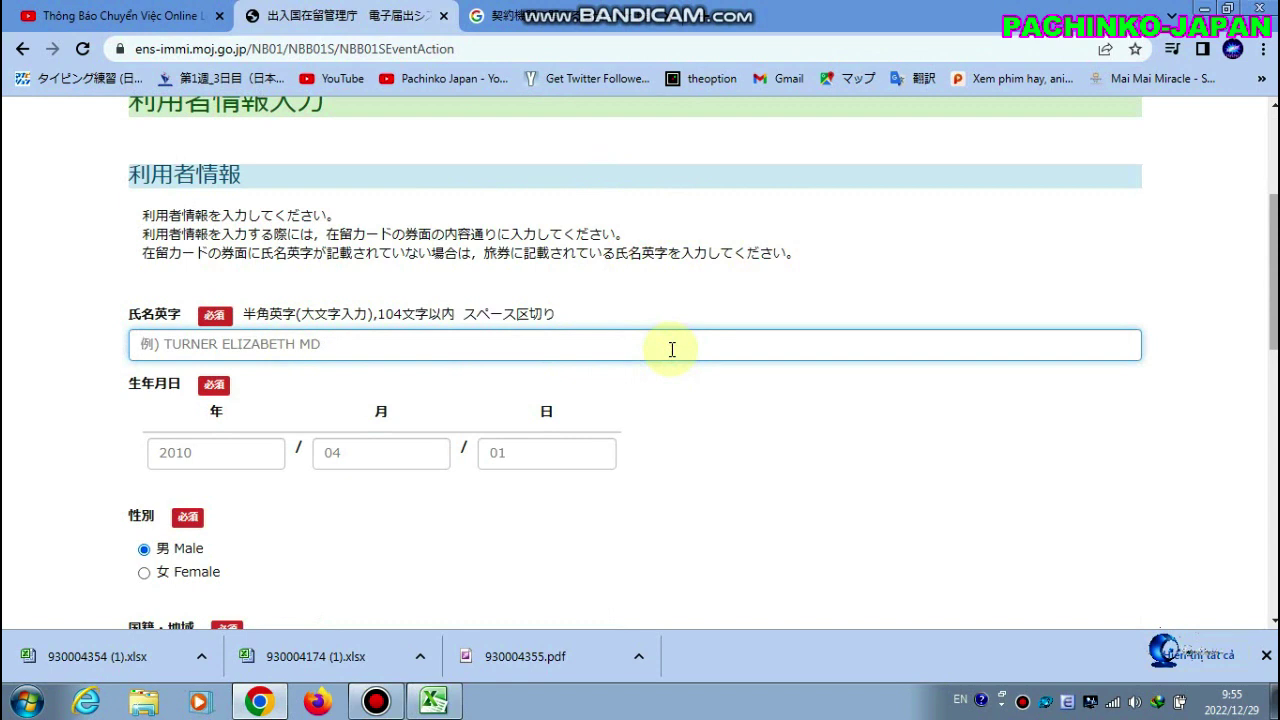
type("nguy")
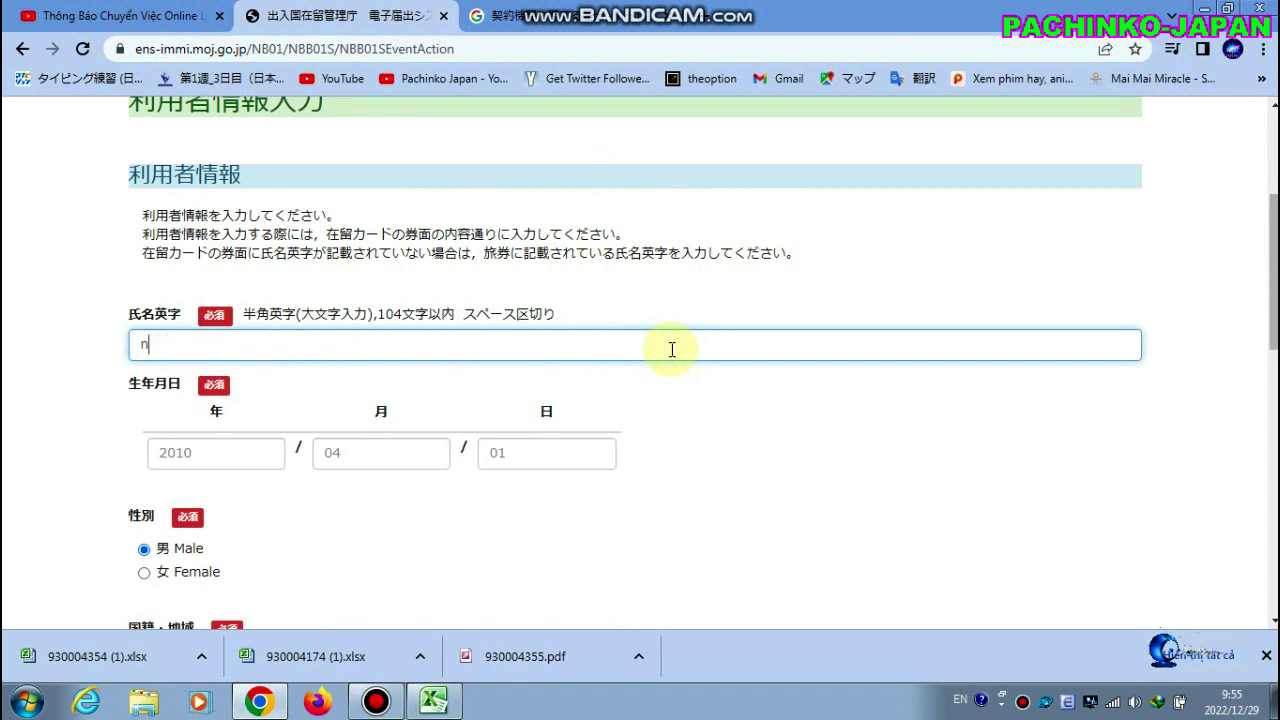
key("BackSpace")
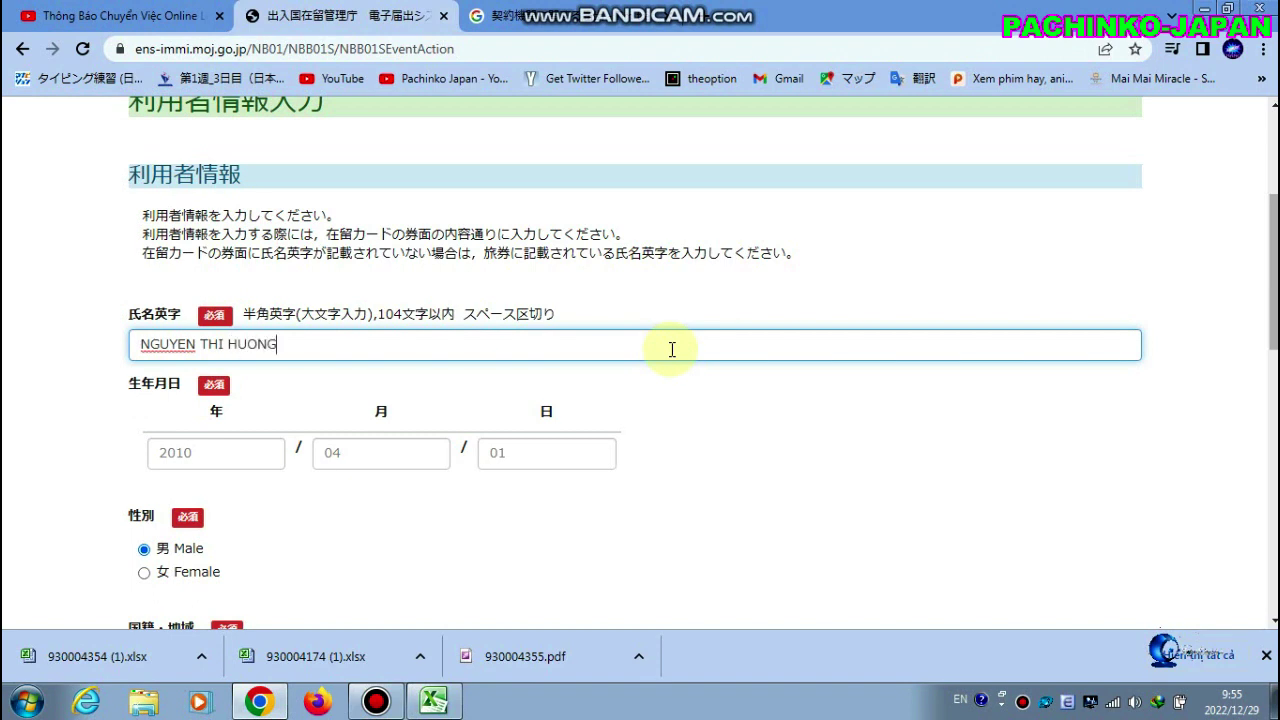
left_click(253, 442)
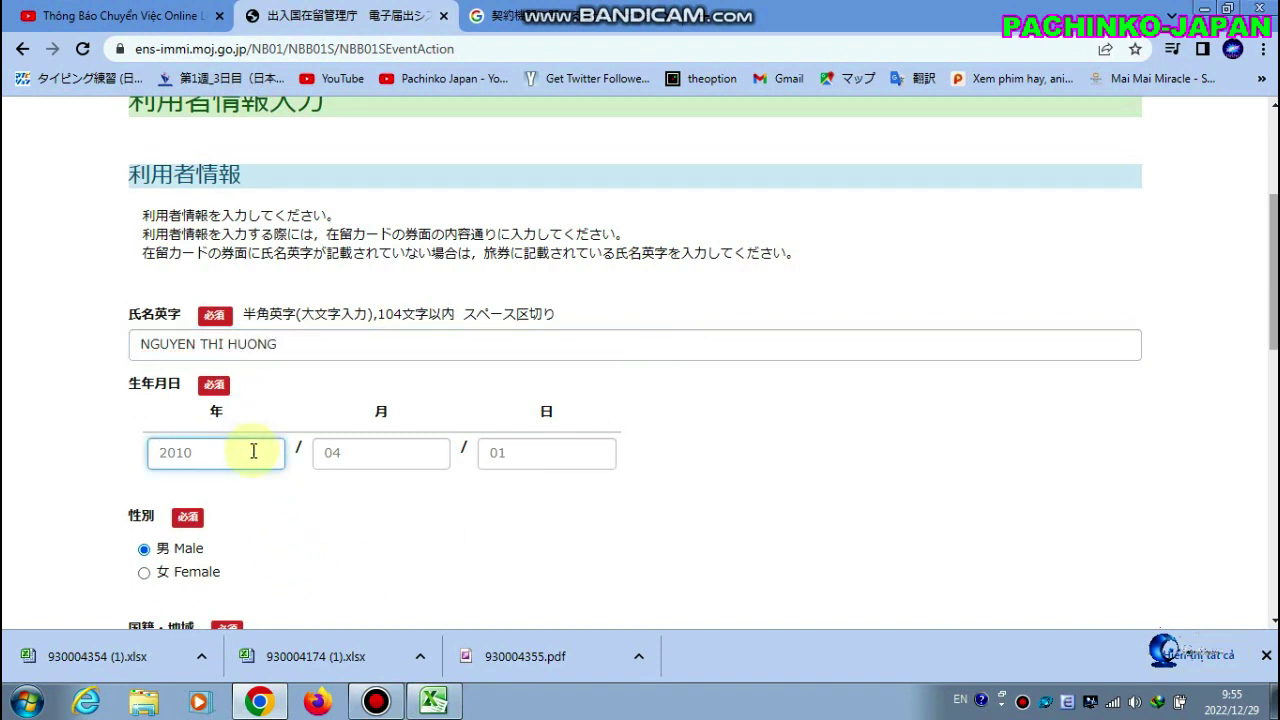
type("1990")
left_click(357, 452)
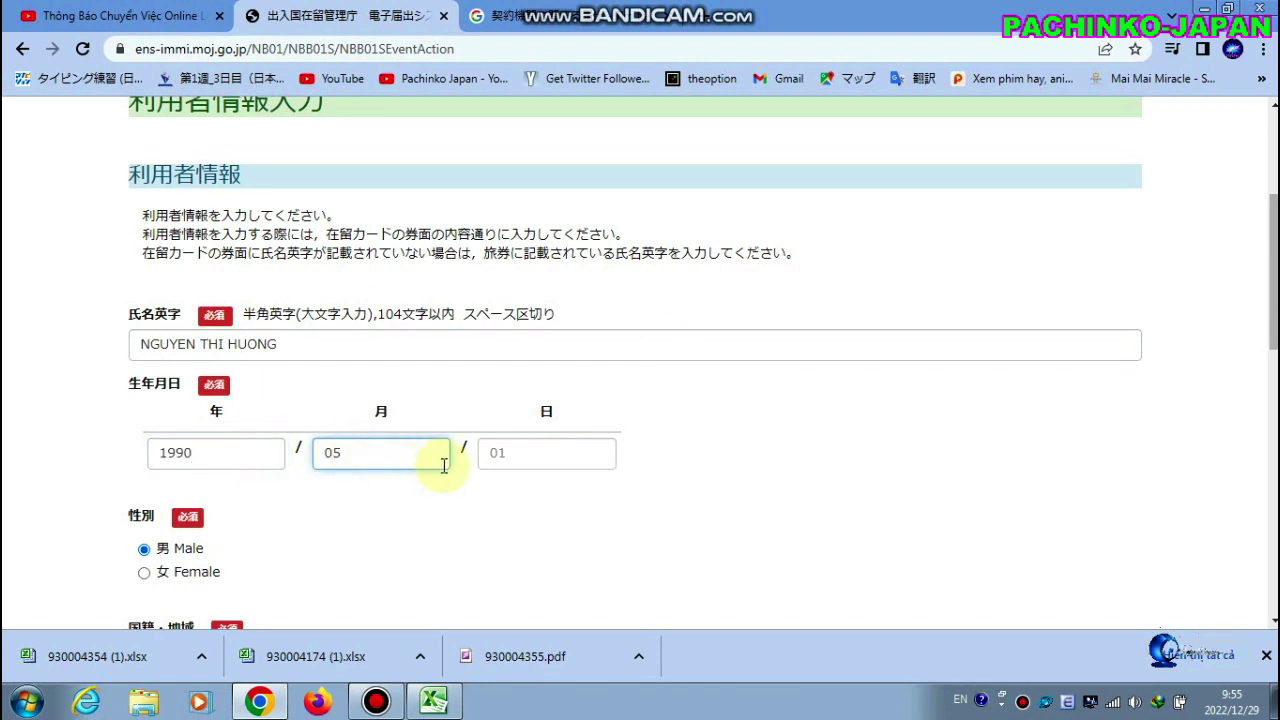
left_click(500, 458)
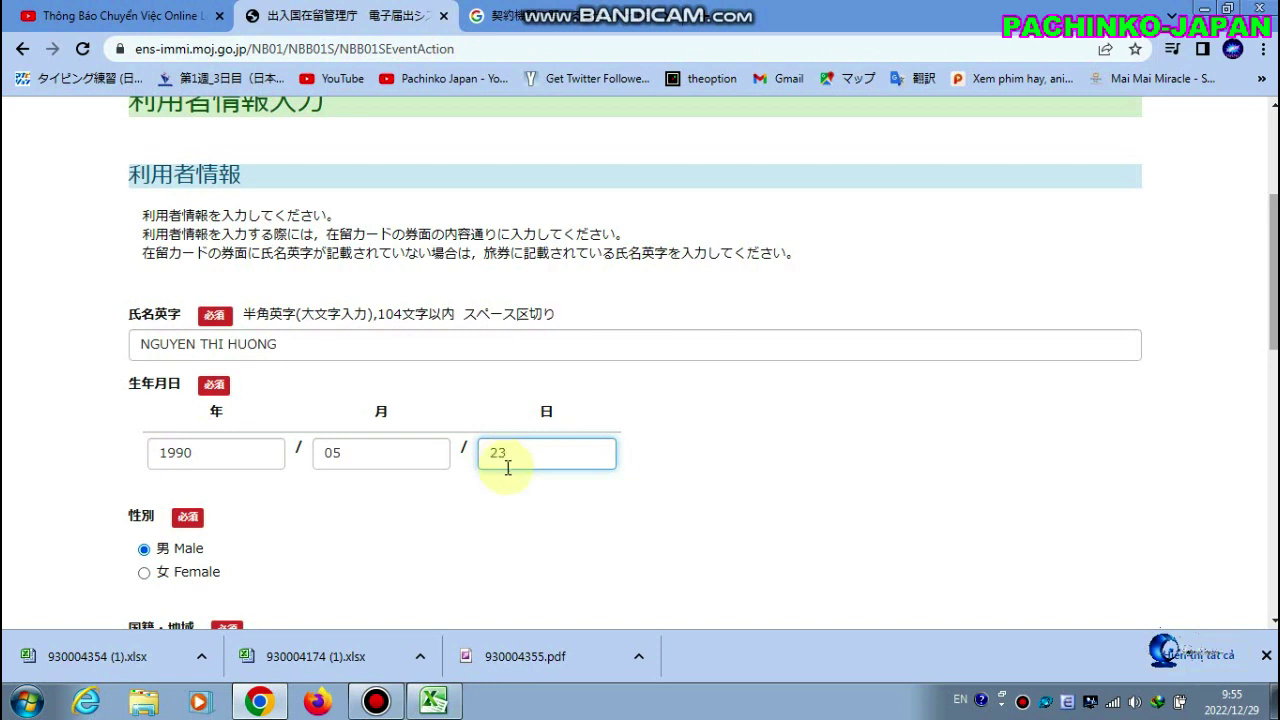
left_click(476, 528)
scroll(198, 543, "down", 2)
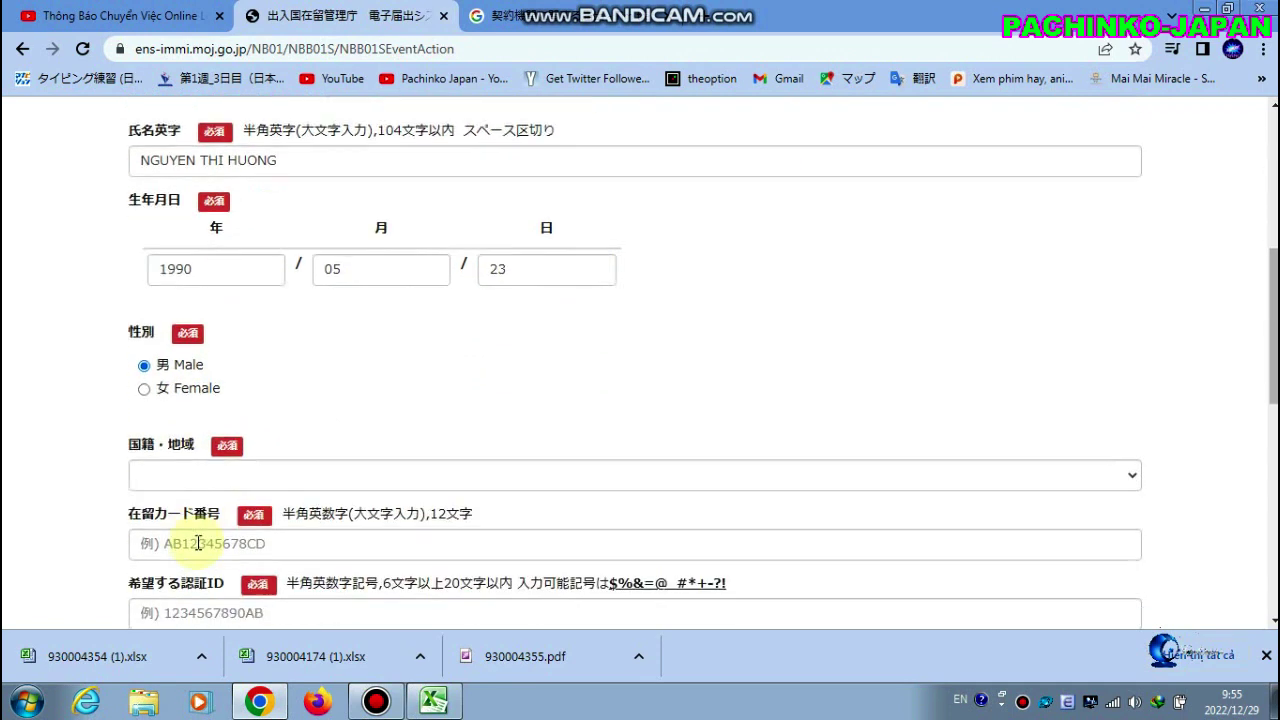
Select Female as gender and ベトナム Viet Nam as nationality
left_click(144, 388)
left_click(200, 477)
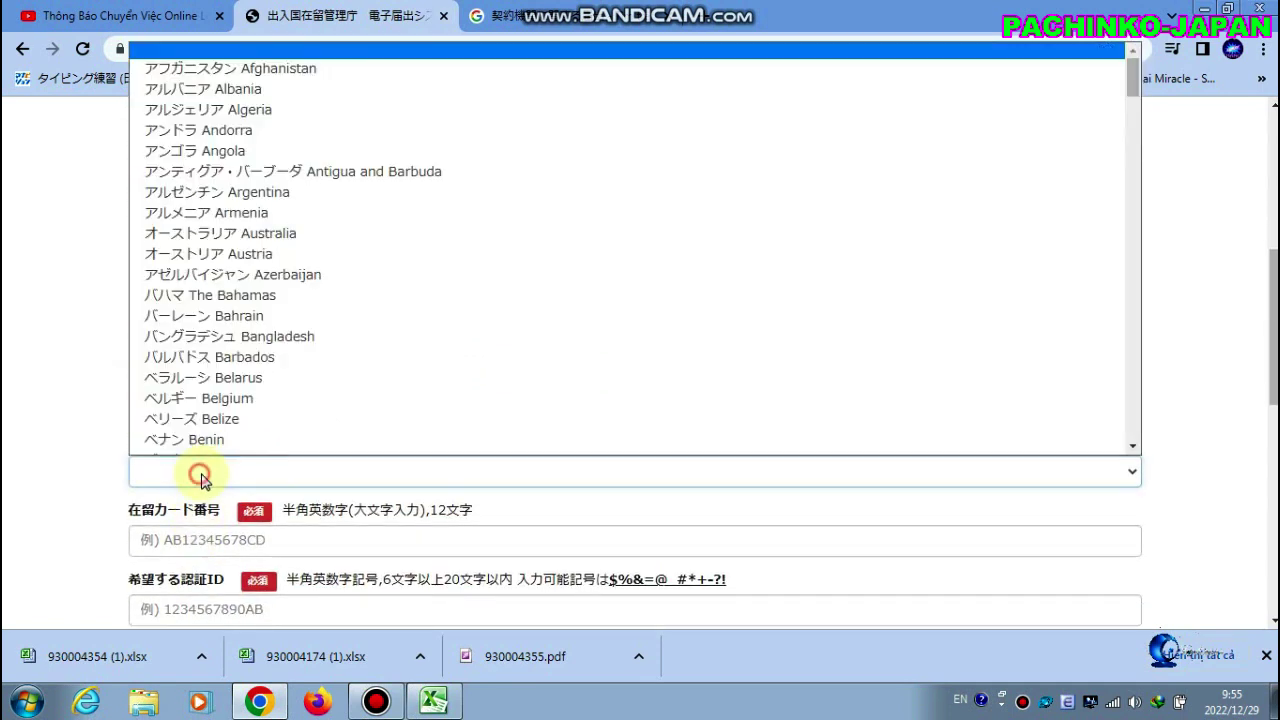
scroll(434, 337, "down", 1)
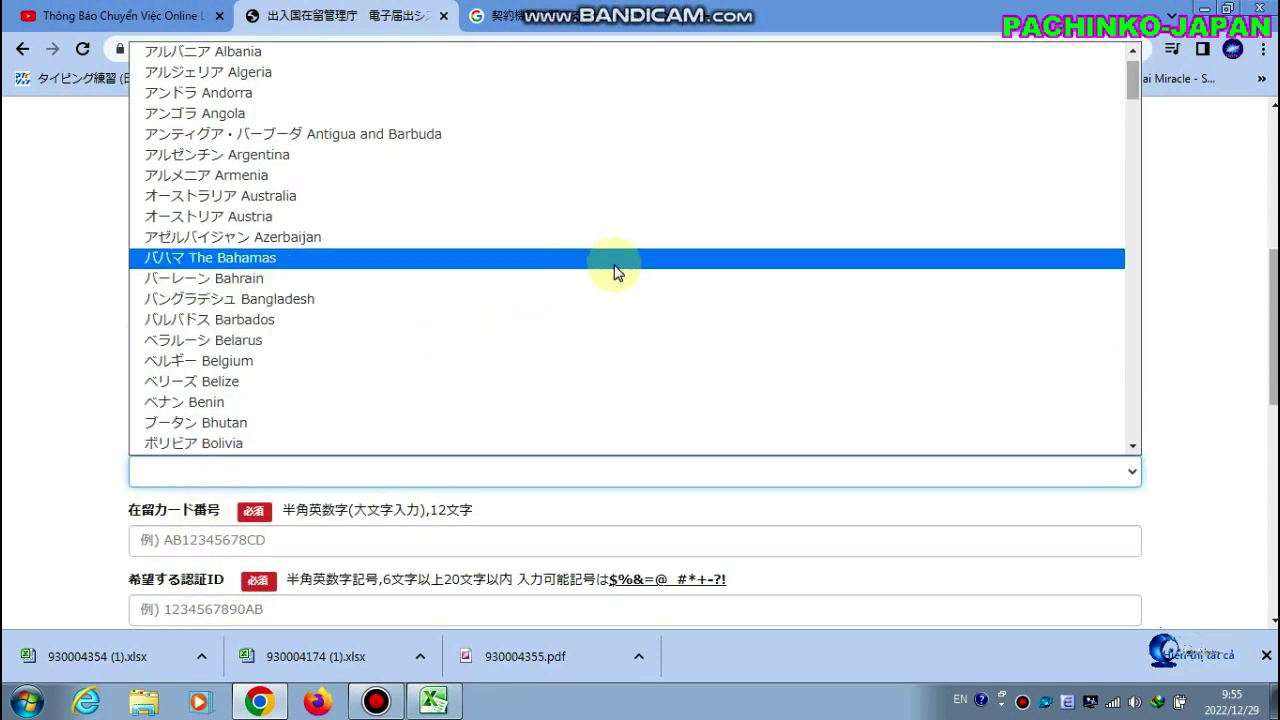
scroll(640, 285, "down", 20)
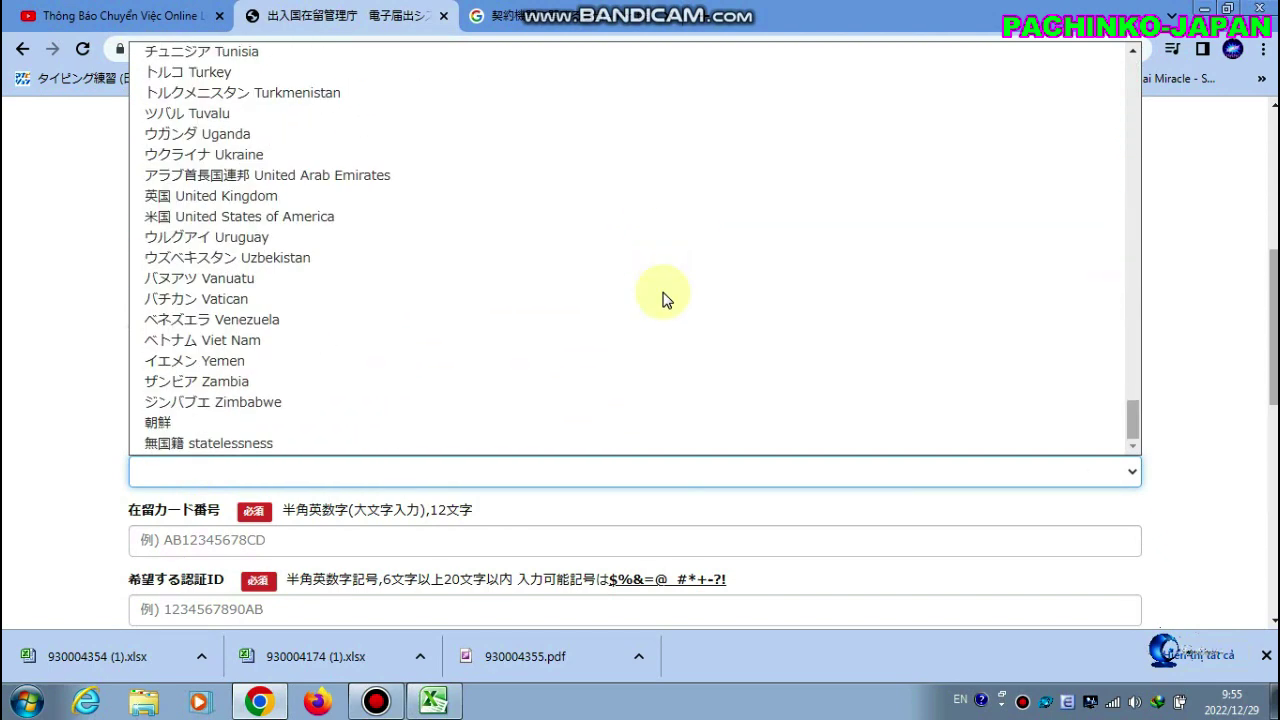
left_click(606, 340)
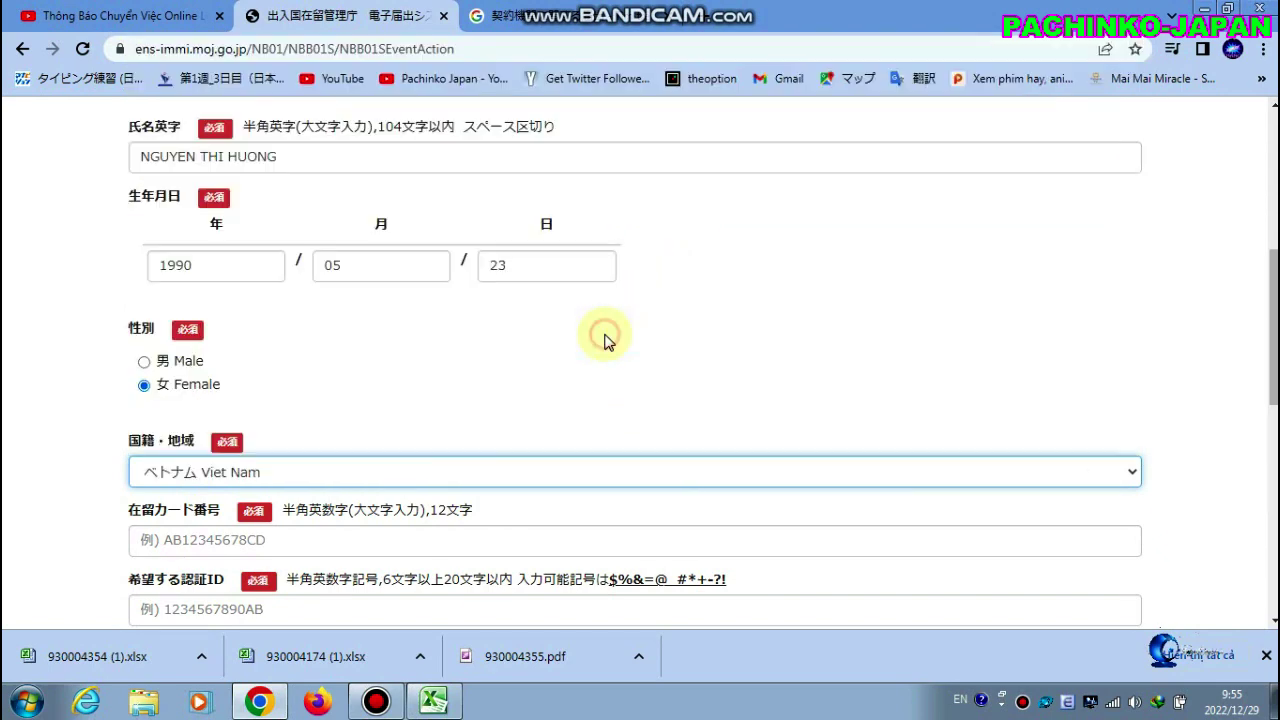
left_click(443, 420)
scroll(577, 387, "down", 1)
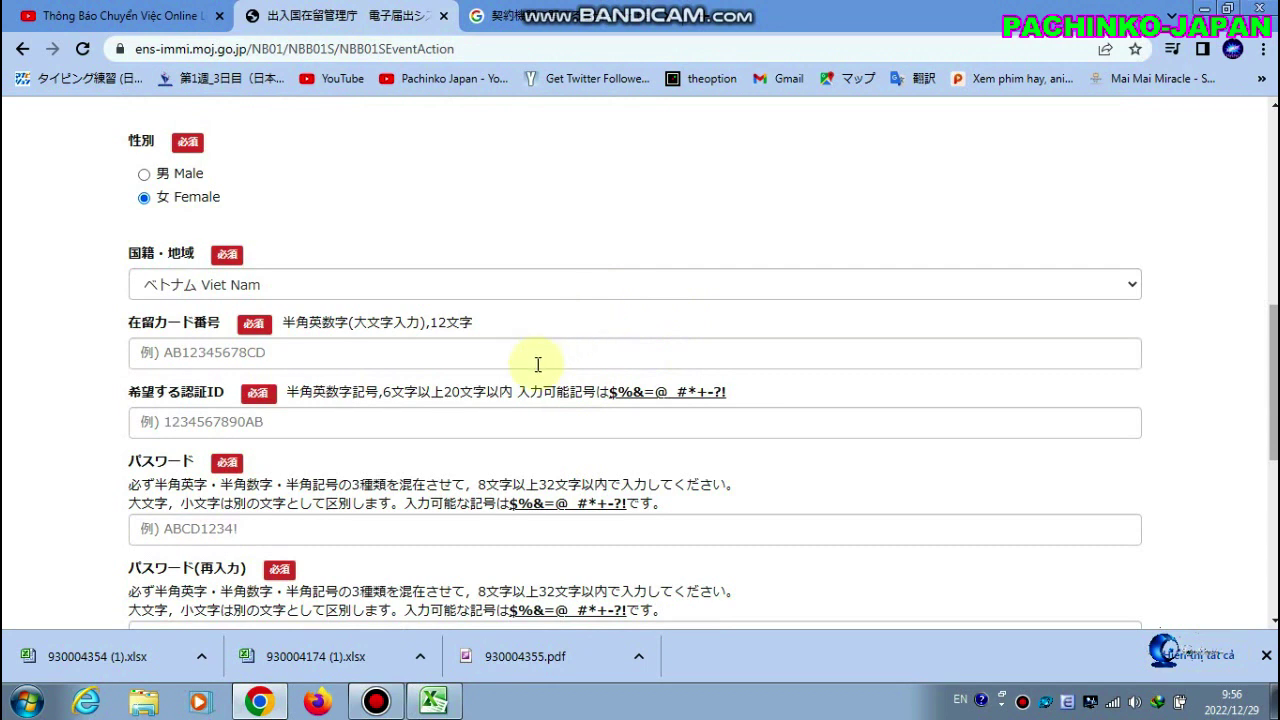
Enter the applicant's 12-character residence card number in 在留カード番号
left_click(542, 350)
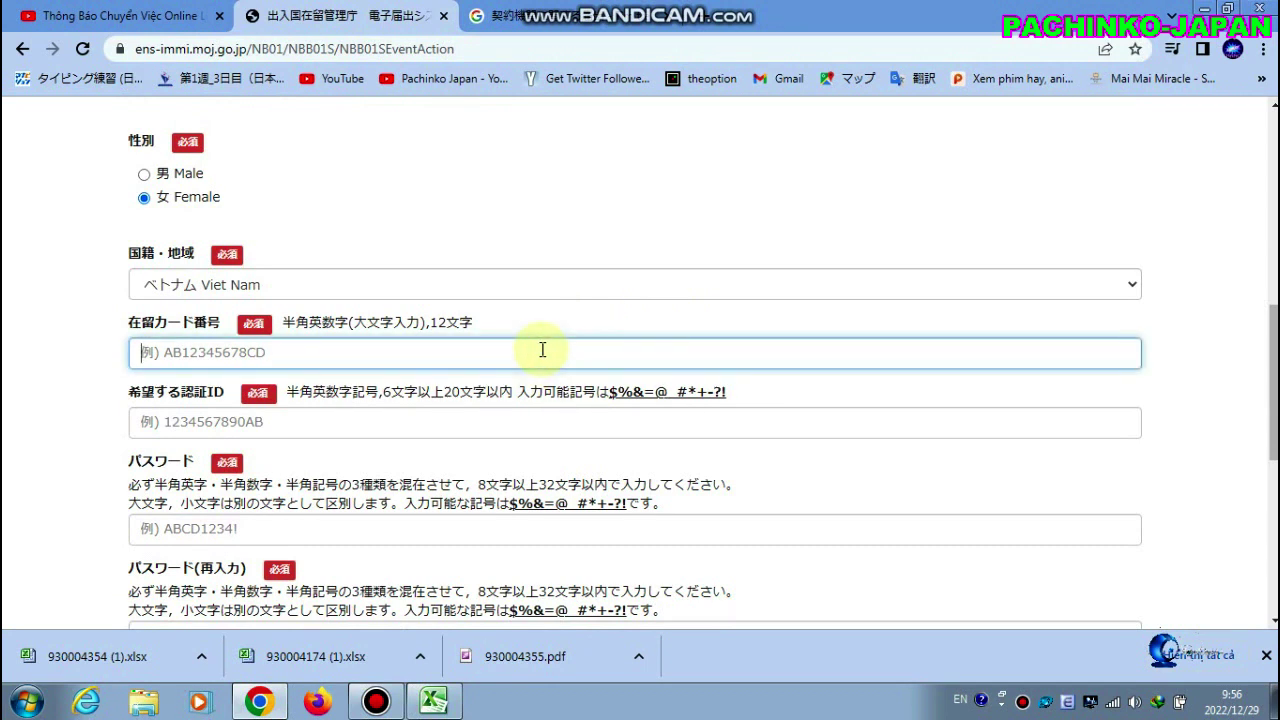
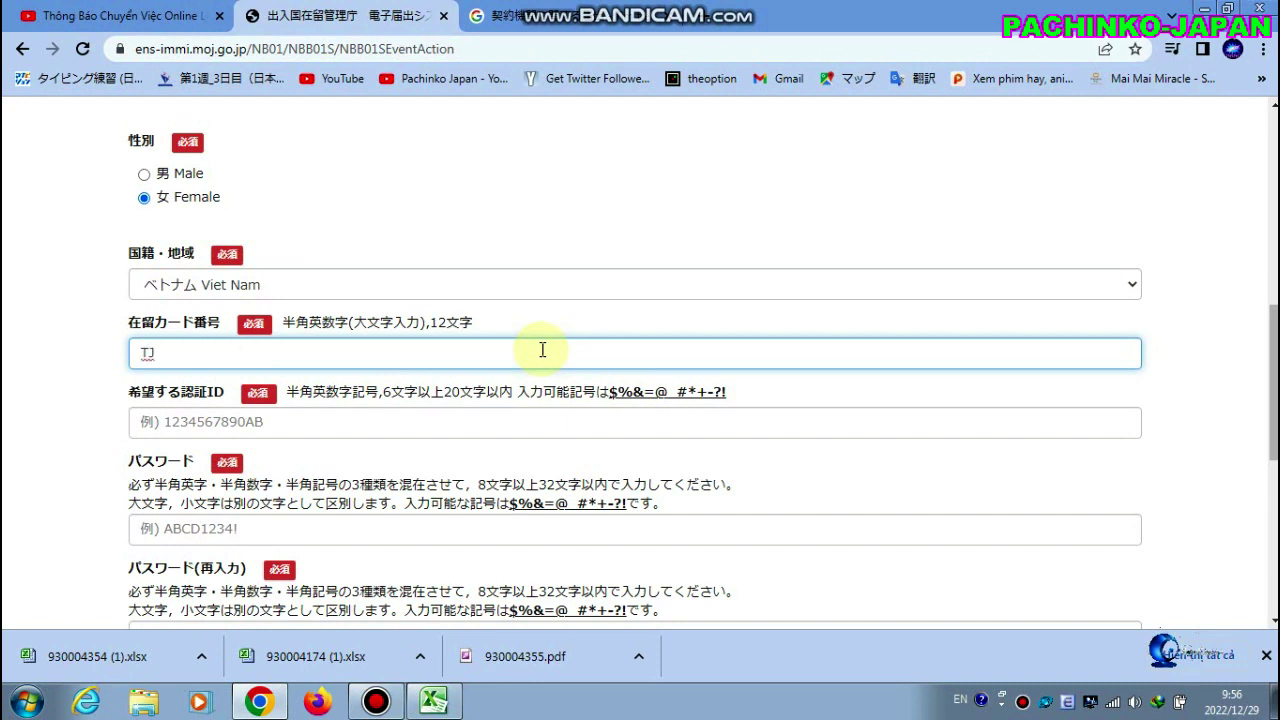
Enter the desired authentication ID in 希望する認証ID
left_click(467, 411)
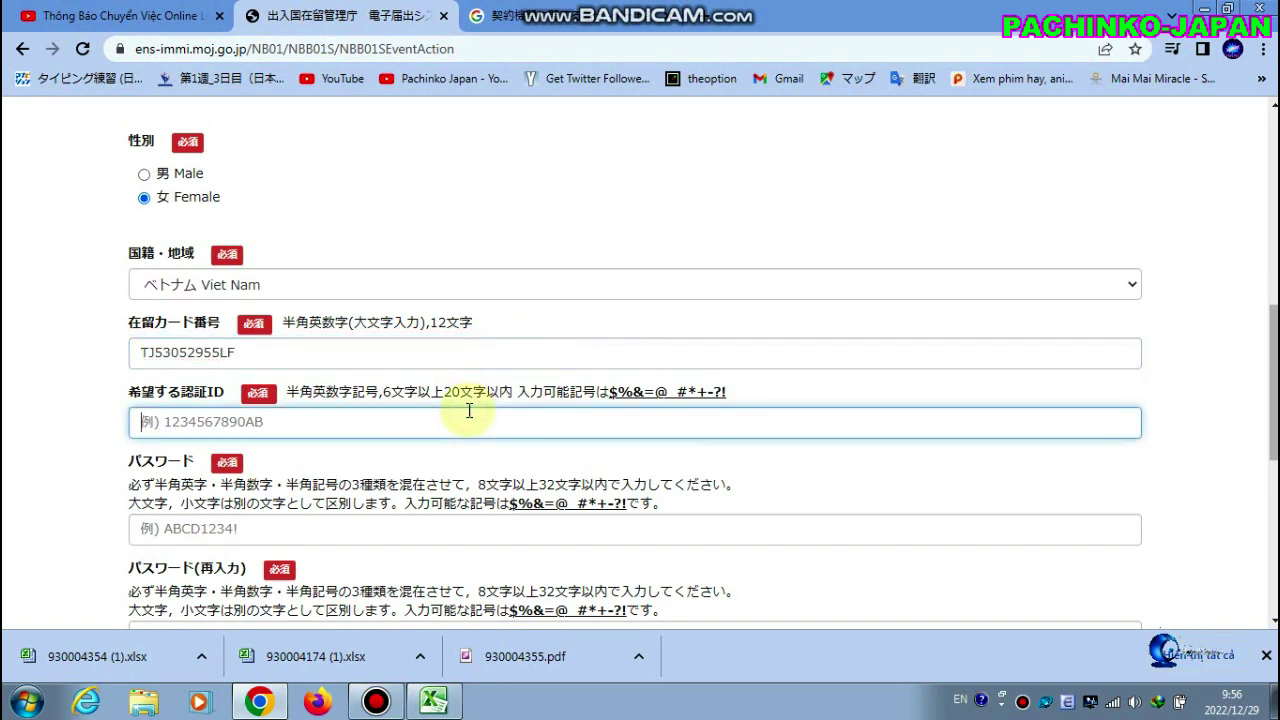
type("NGUYEN")
key("BackSpace")
key("BackSpace")
key("BackSpace")
key("BackSpace")
key("BackSpace")
key("BackSpace")
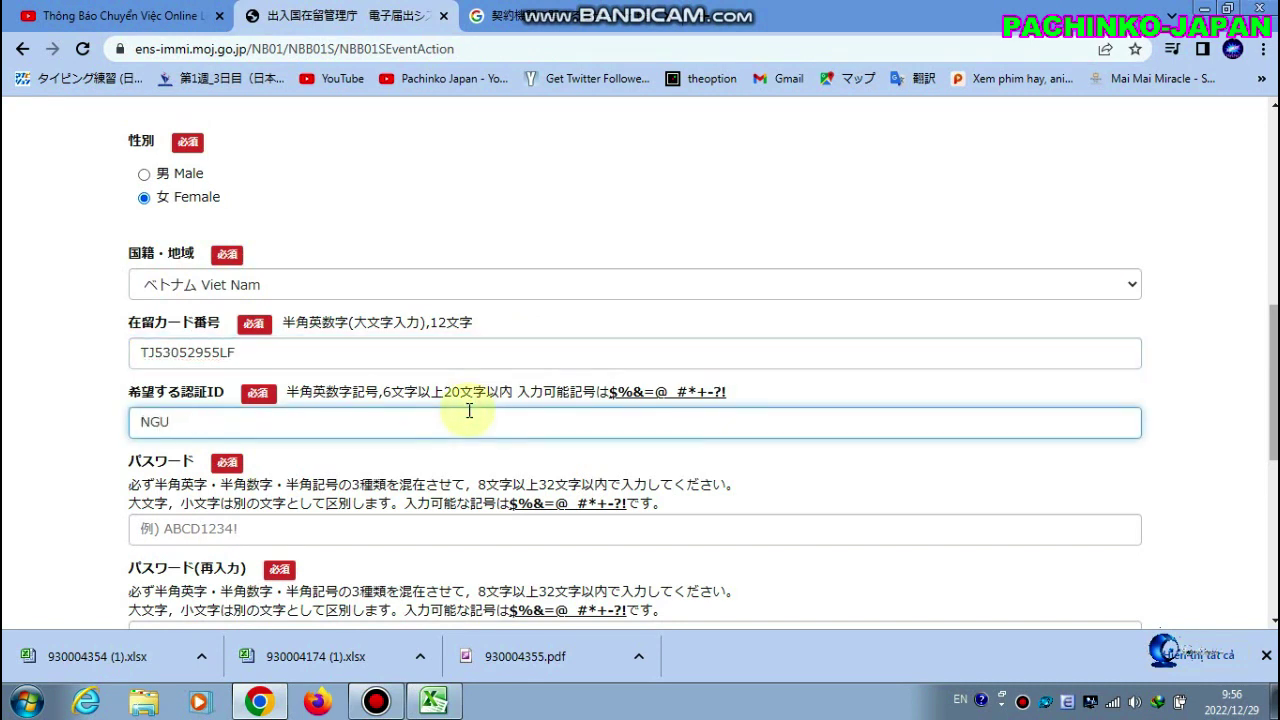
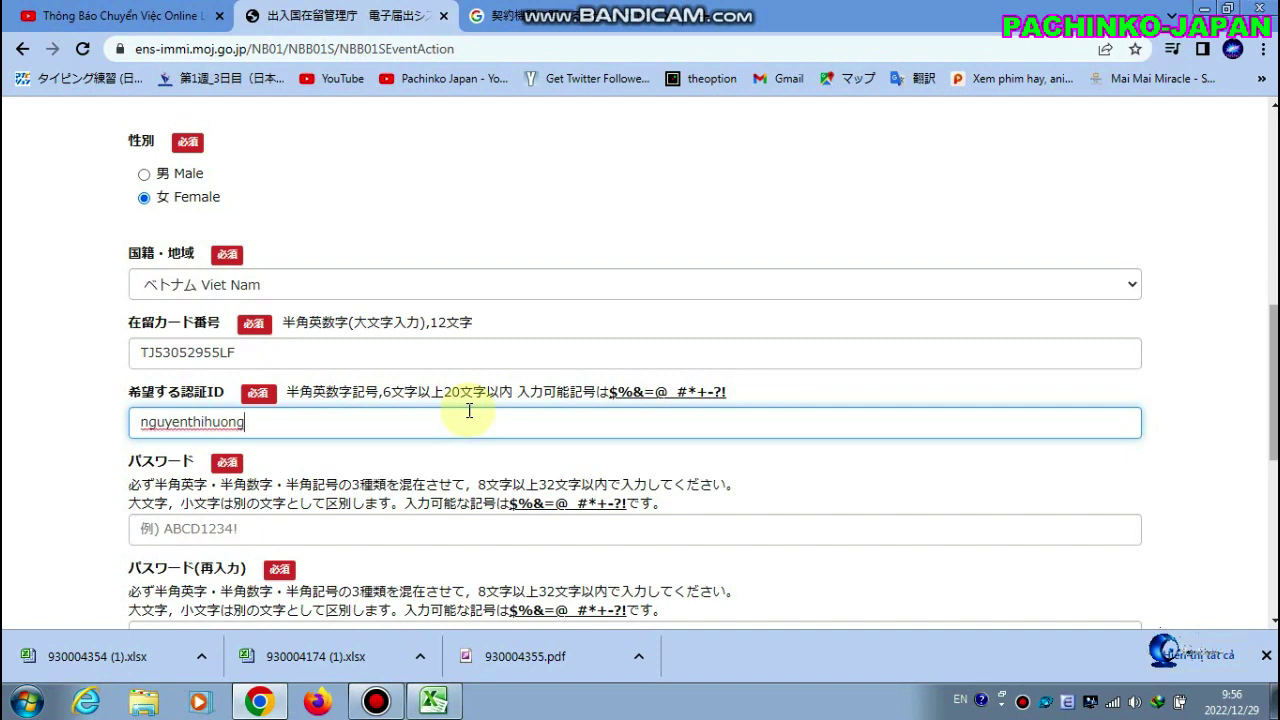
scroll(441, 432, "down", 1)
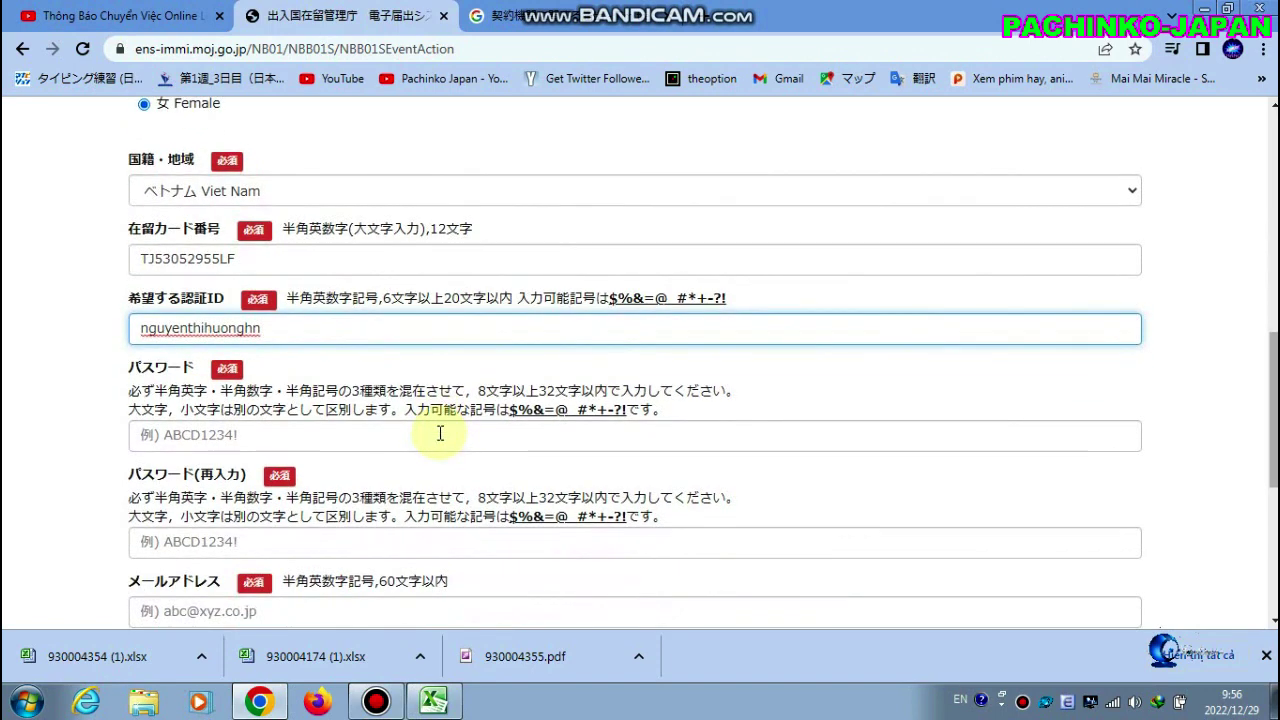
left_click(276, 258)
left_click(278, 326)
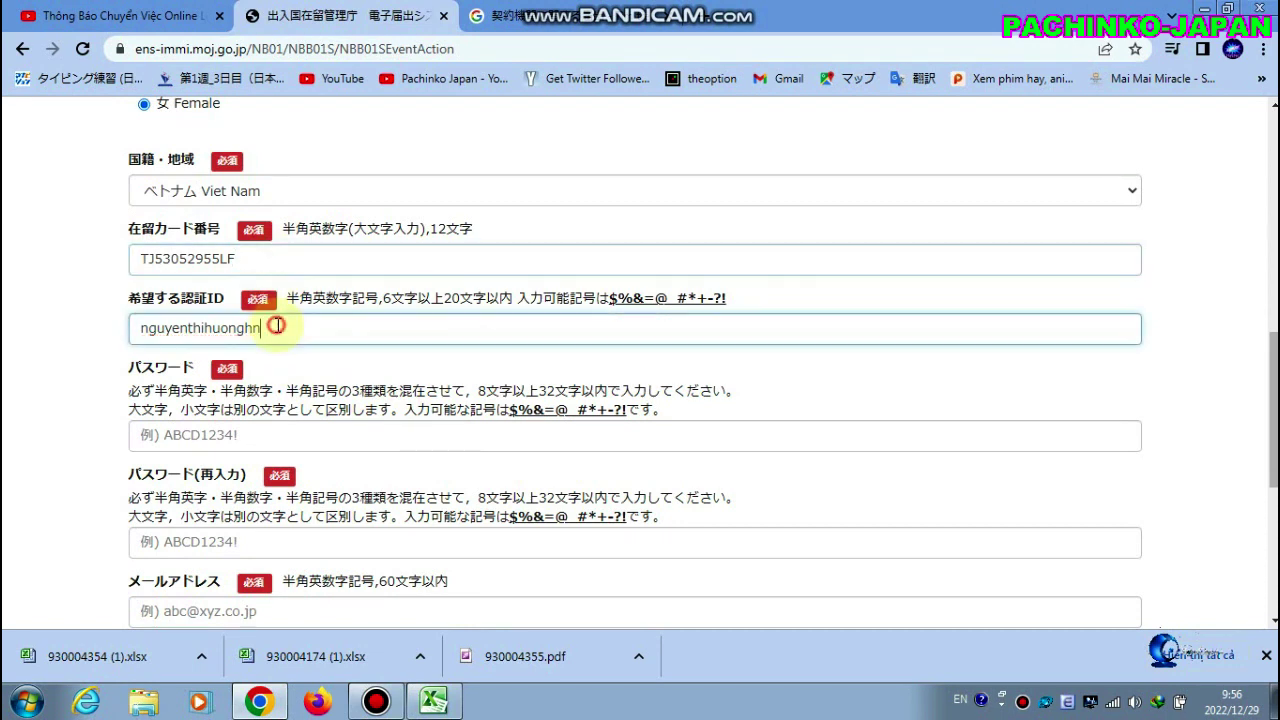
Type the account password in both パスワード fields
left_click(279, 432)
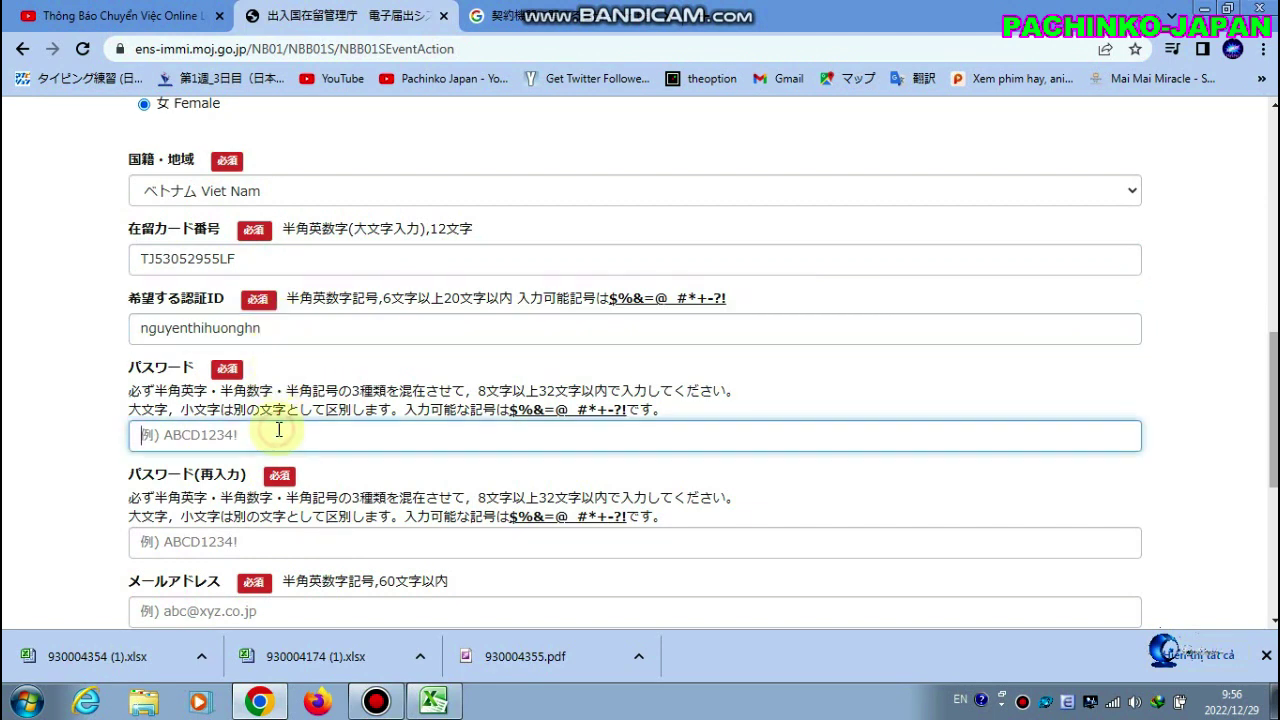
type("abcd1234")
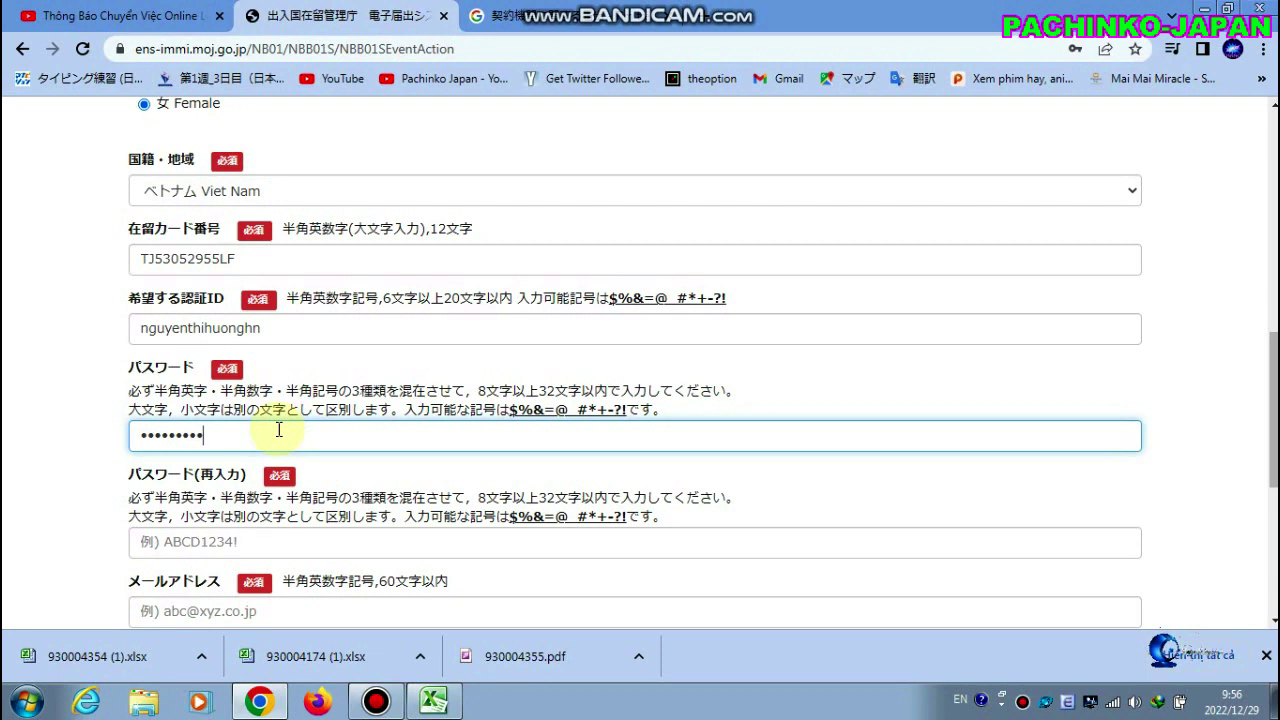
left_click(275, 546)
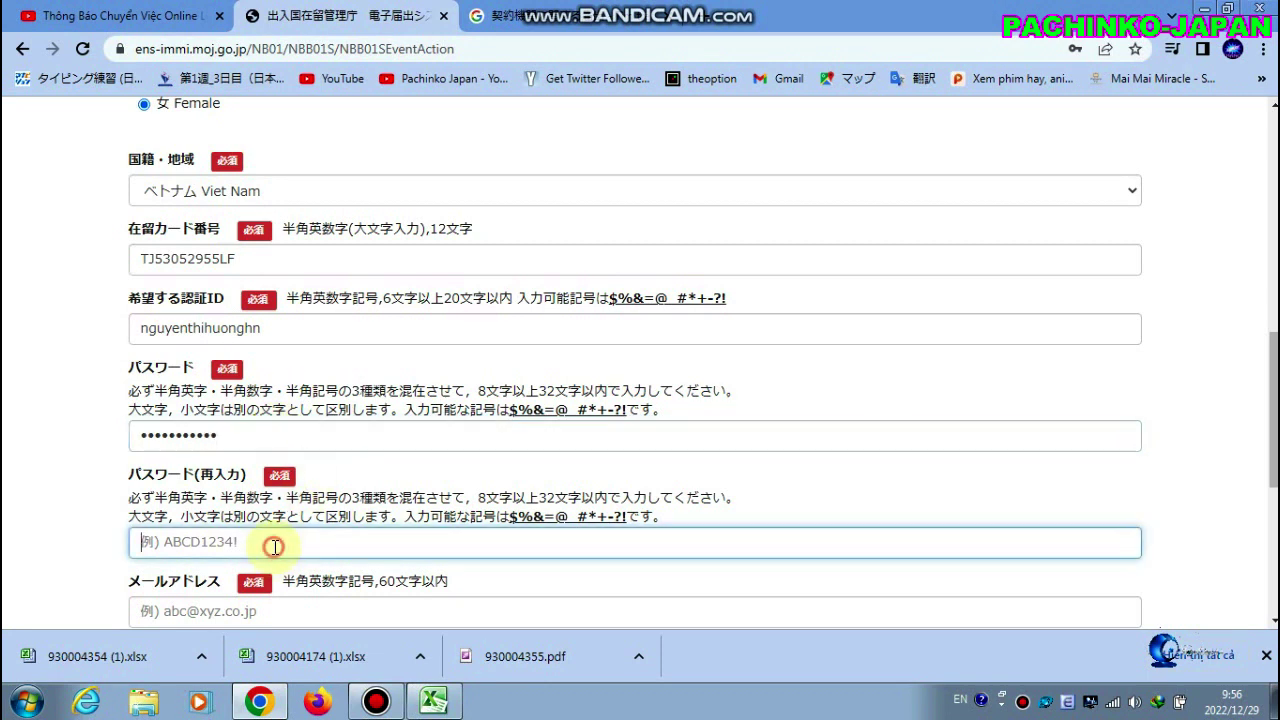
type("abcd12")
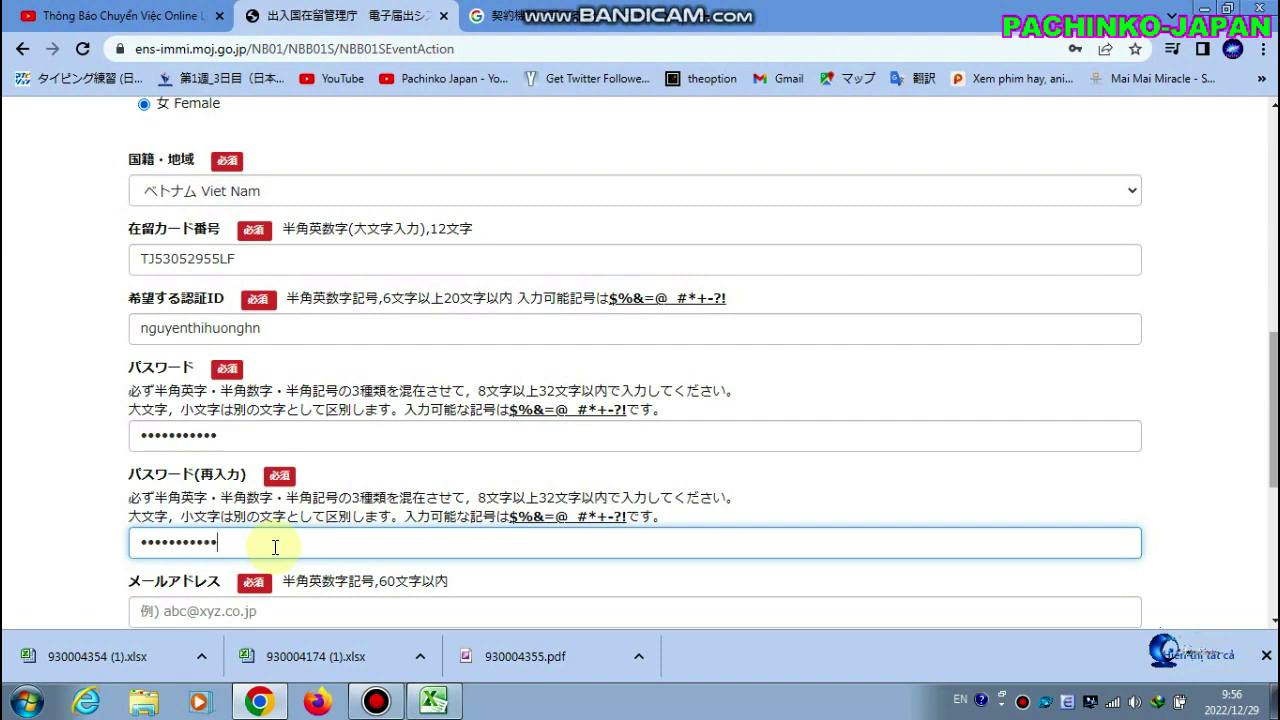
scroll(275, 546, "down", 2)
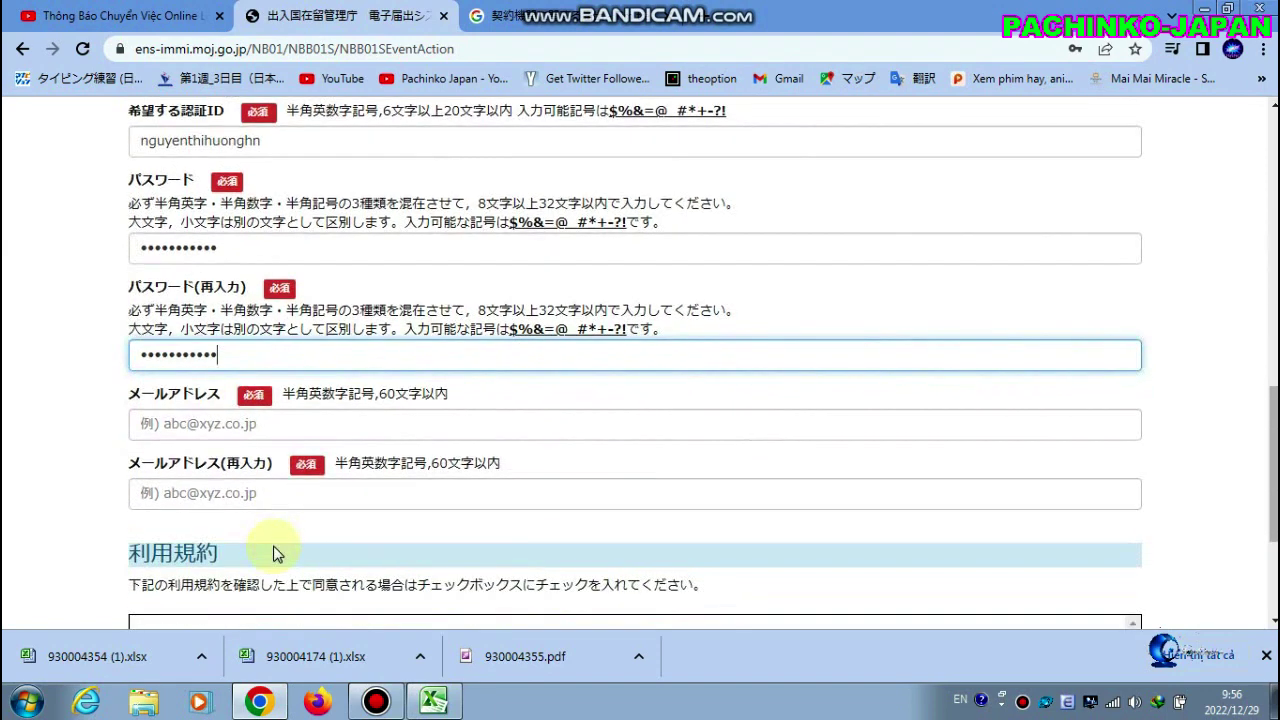
Enter the applicant's e-mail address and paste the same address into the confirmation field
left_click(289, 424)
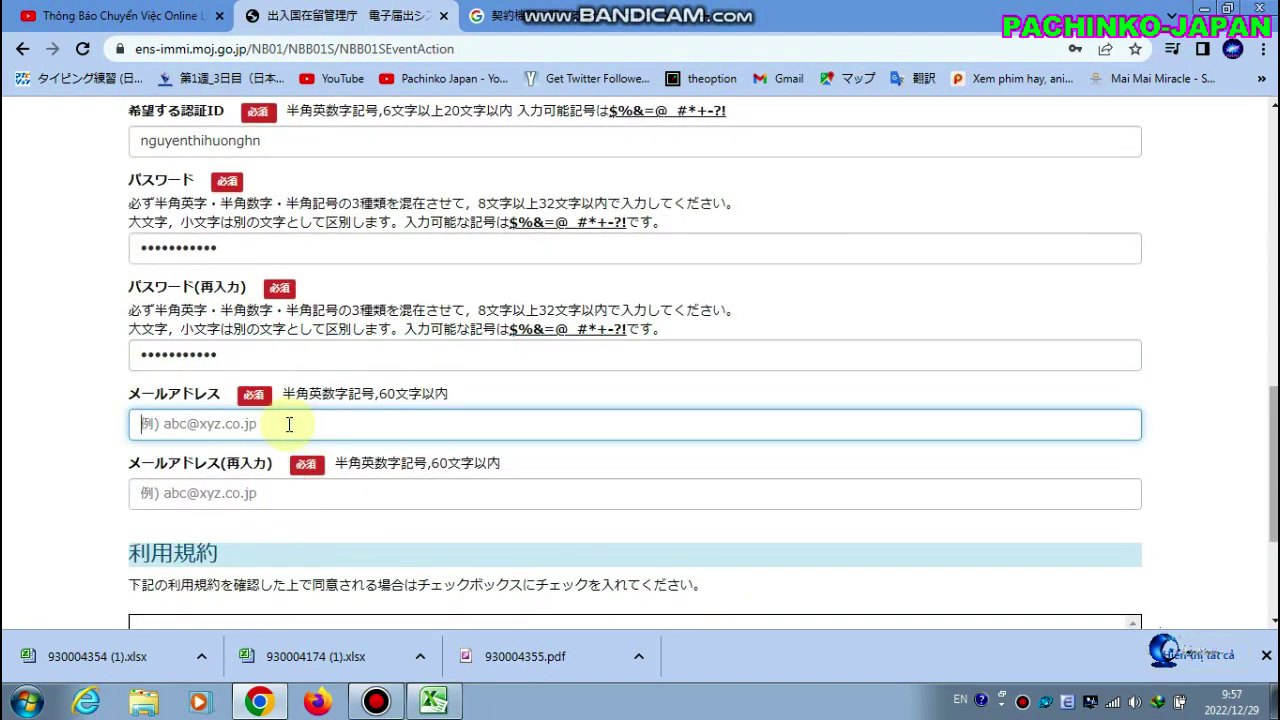
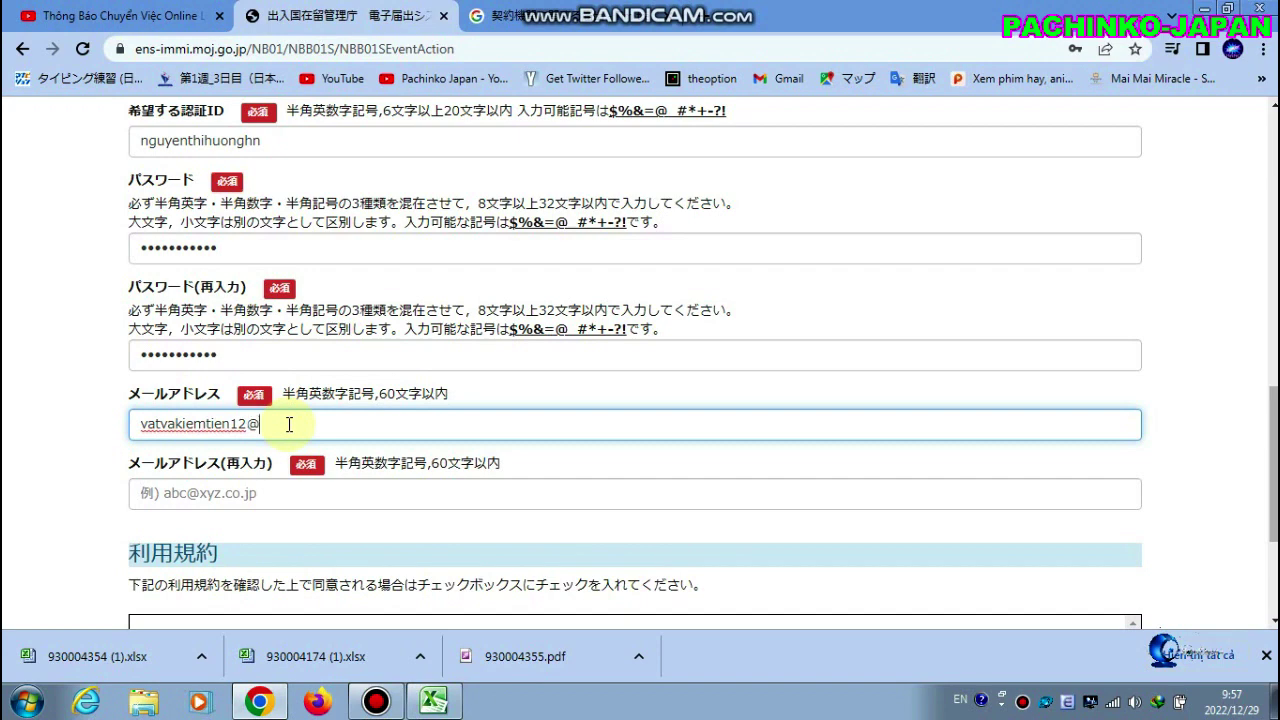
left_click_drag(336, 420, 72, 424)
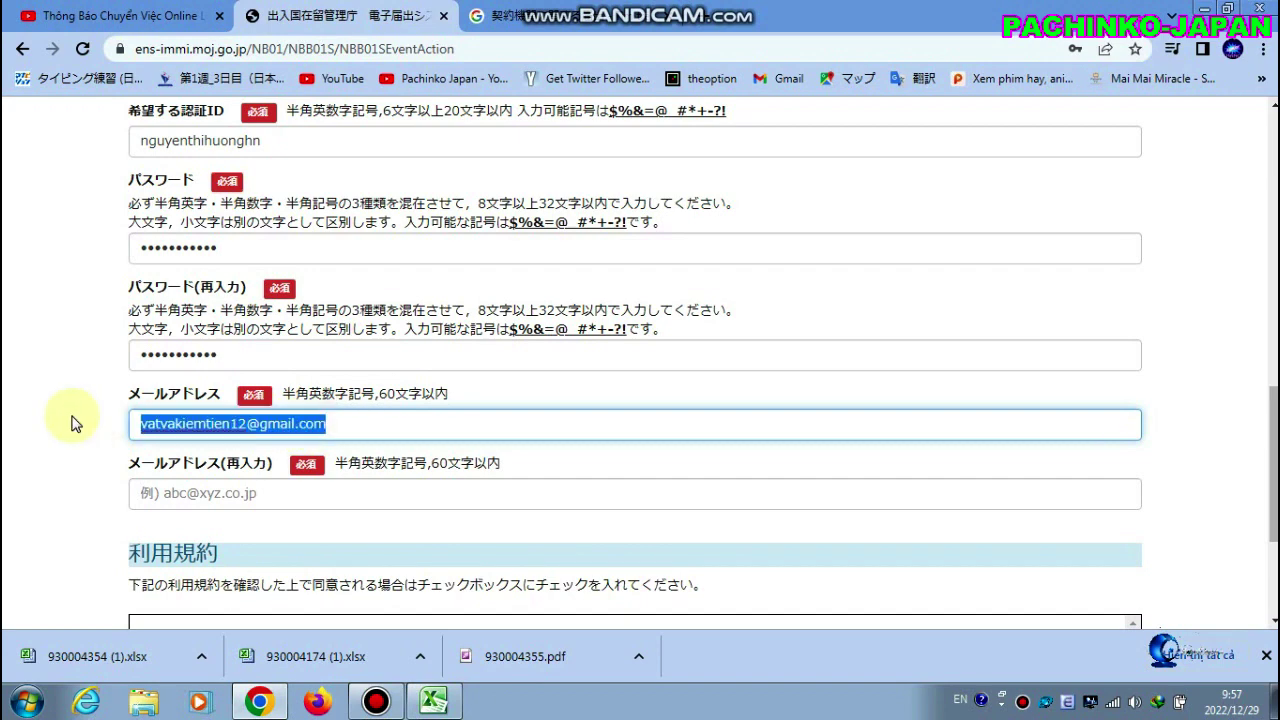
key("ctrl+c")
left_click(238, 494)
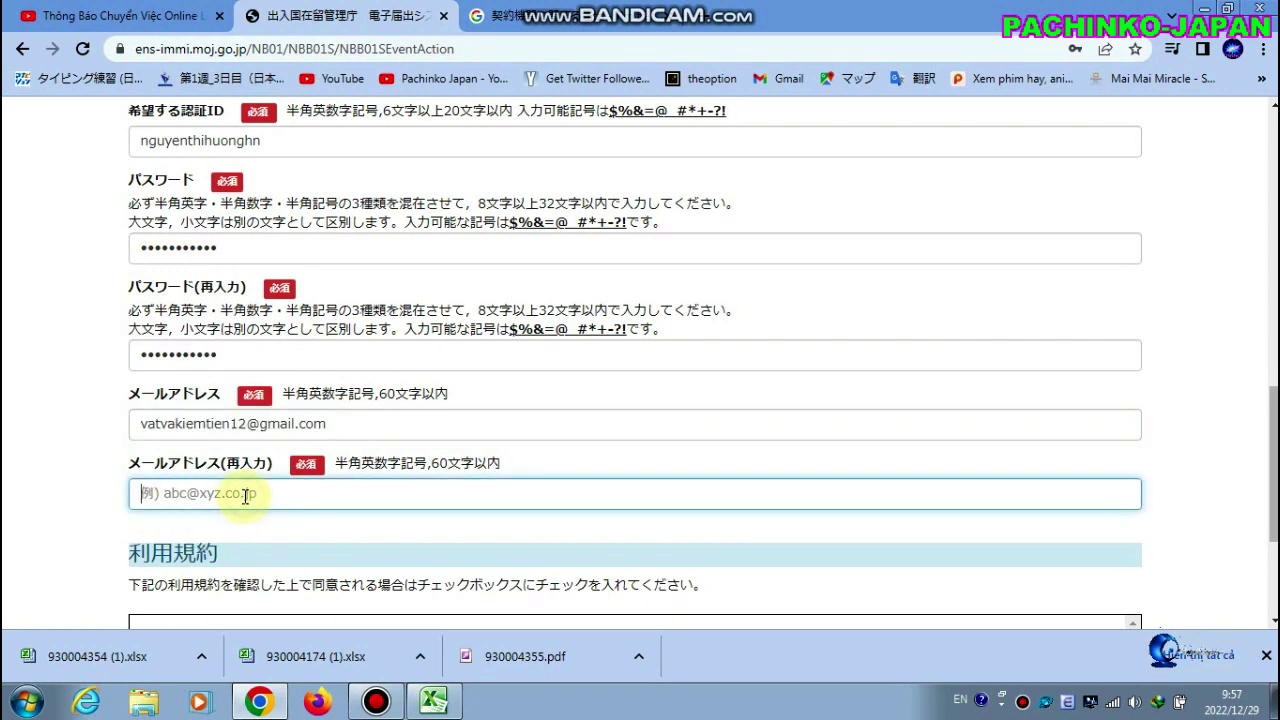
key("ctrl+v")
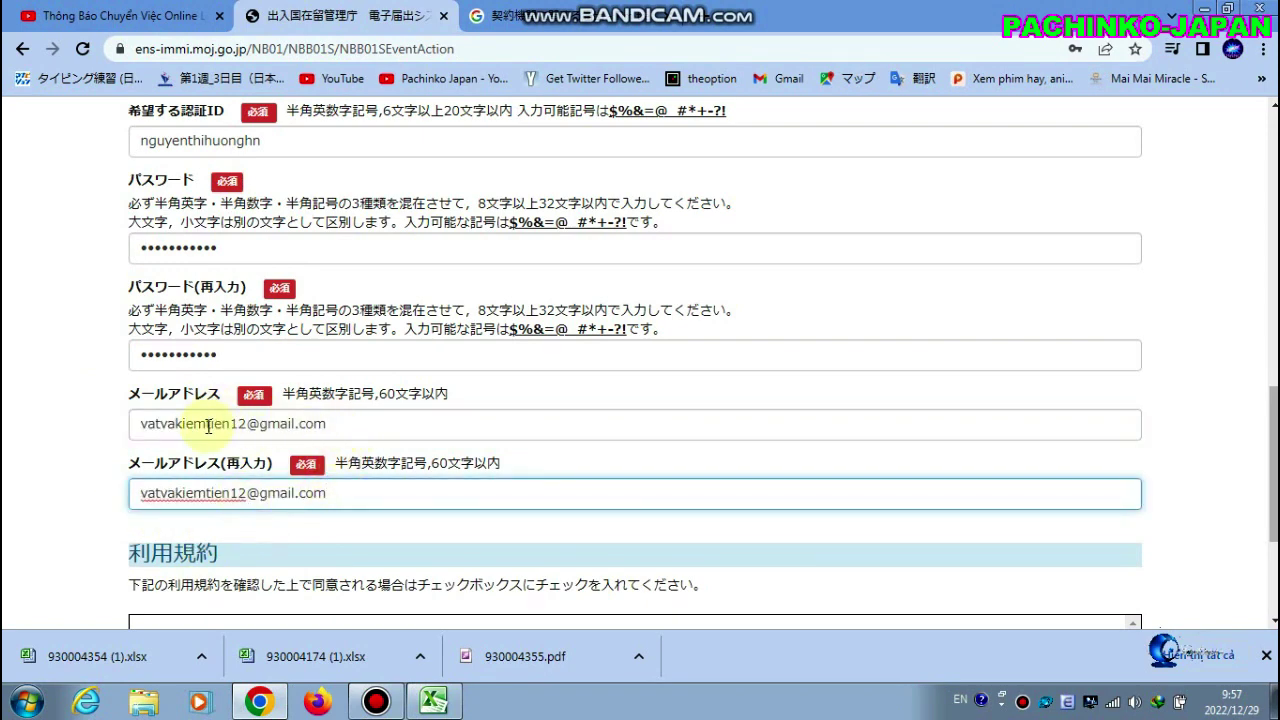
scroll(252, 492, "down", 2)
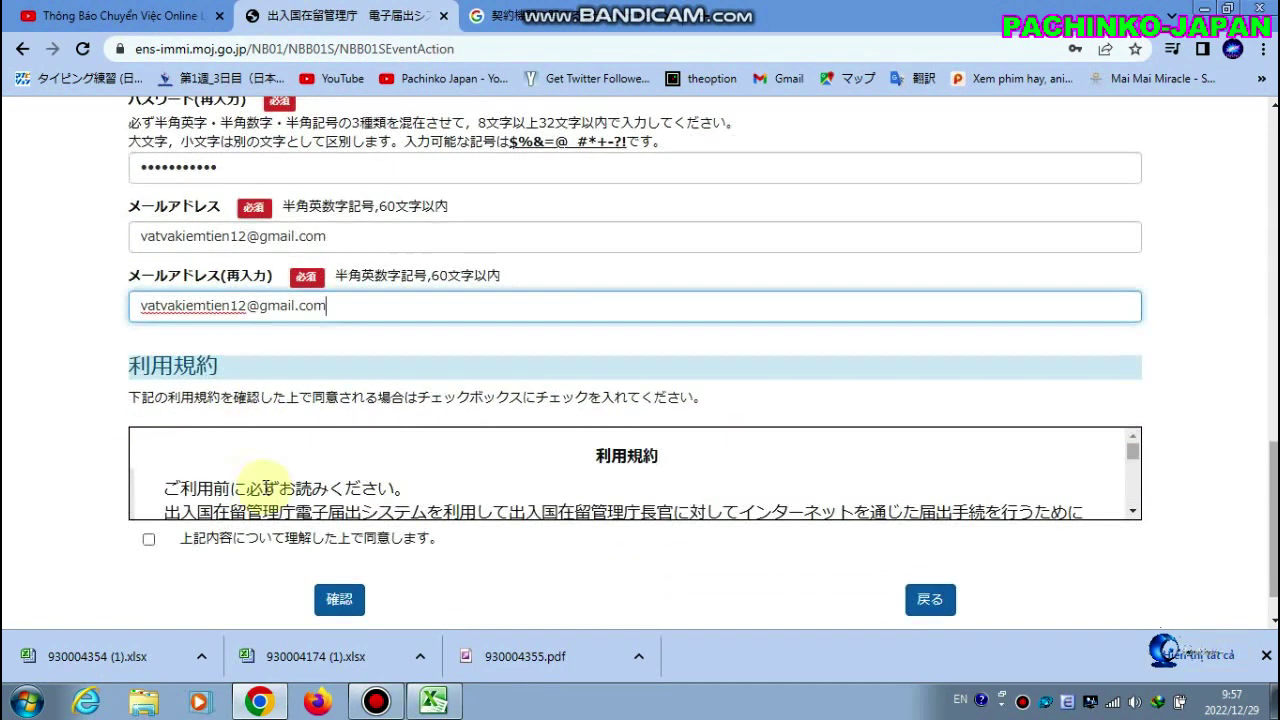
Agree to the 利用規約 terms and submit the registration with 確認
left_click(200, 540)
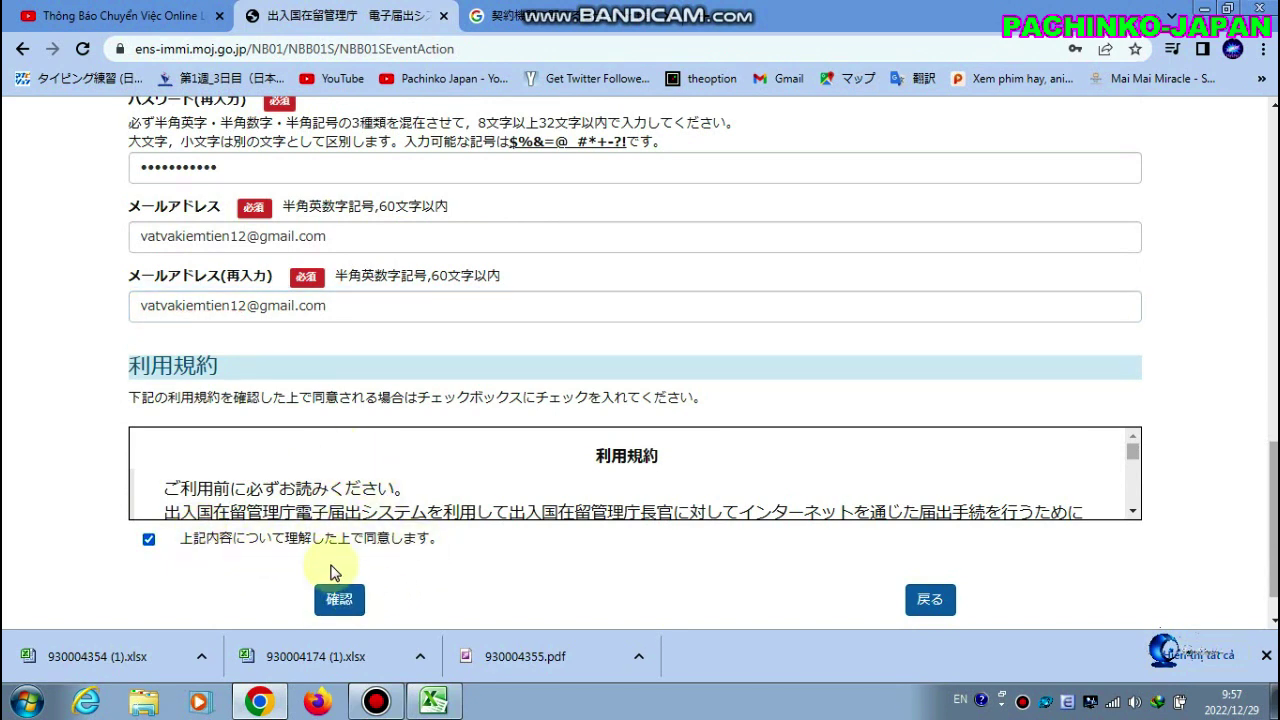
left_click(338, 598)
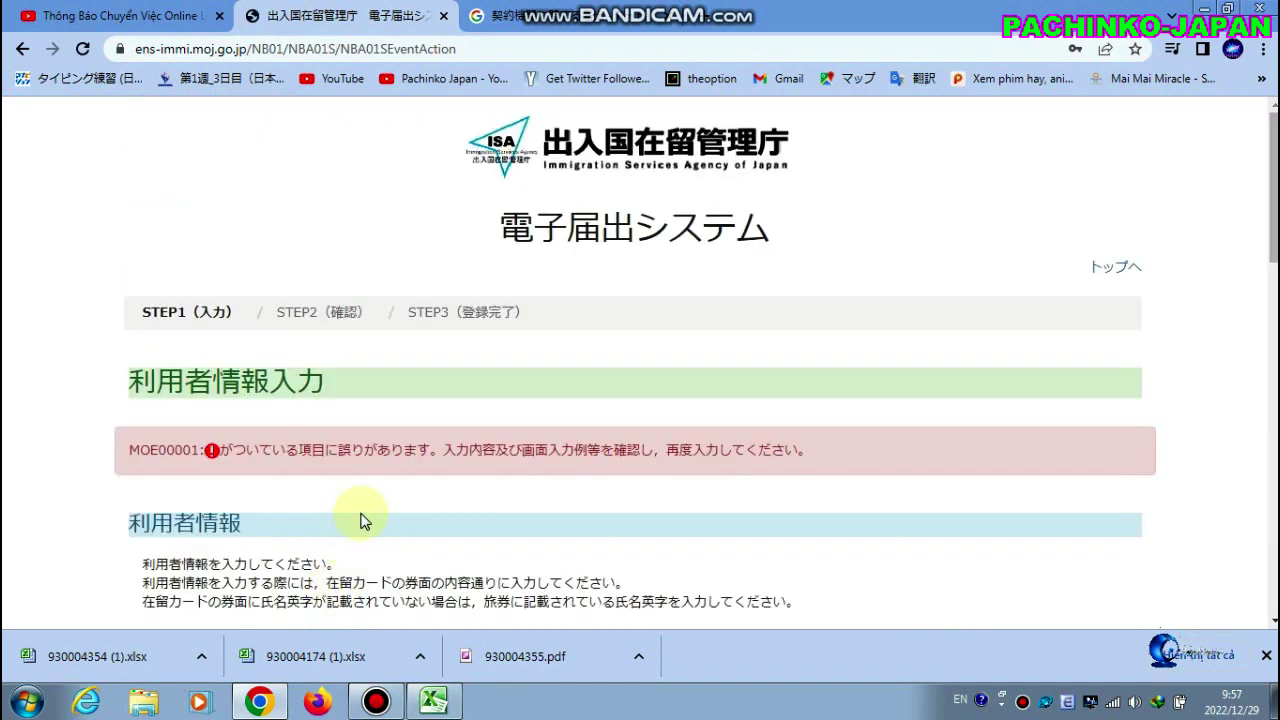
scroll(370, 492, "down", 2)
scroll(370, 492, "down", 4)
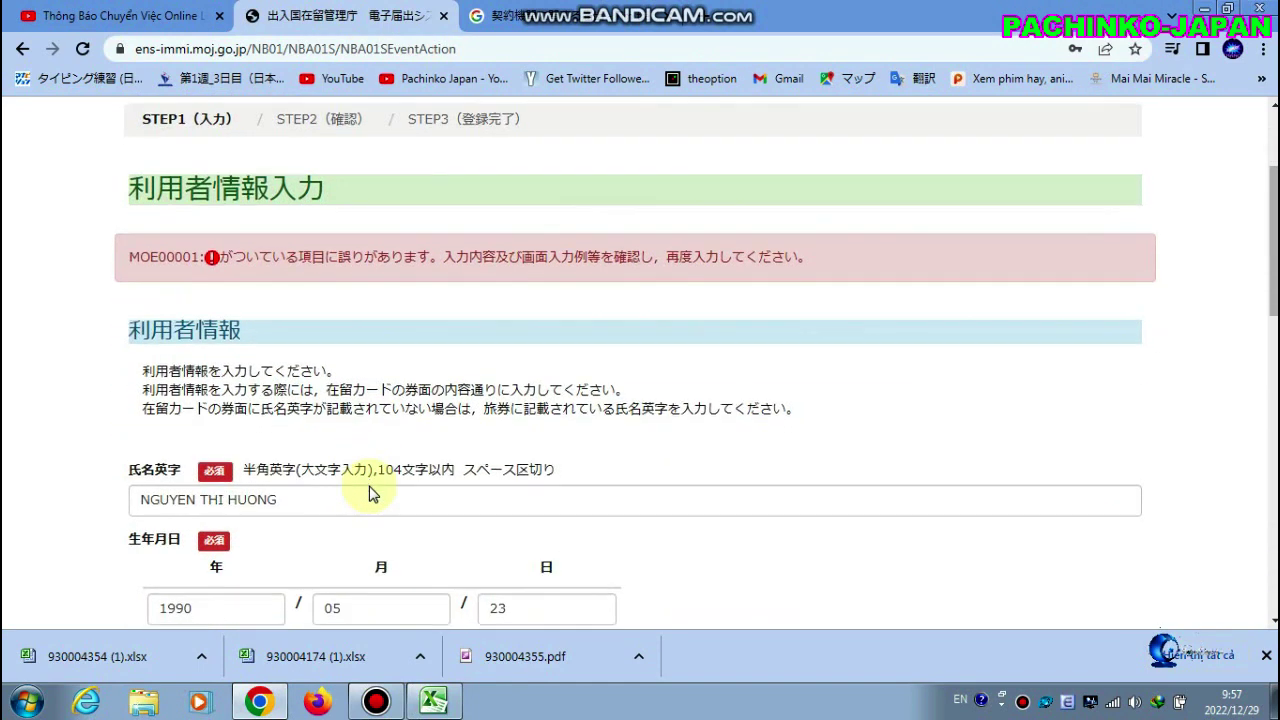
scroll(370, 487, "down", 4)
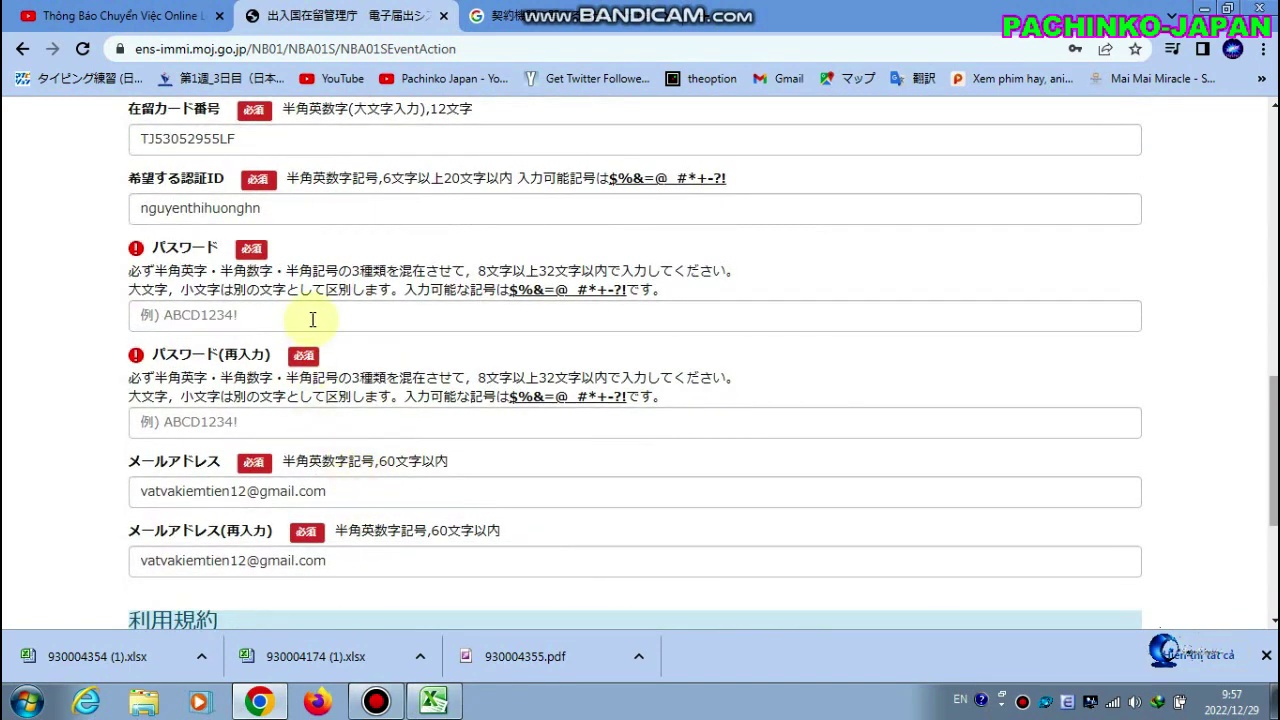
Re-enter the password in パスワード and パスワード(再入力) after the error
left_click(311, 318)
type("*****")
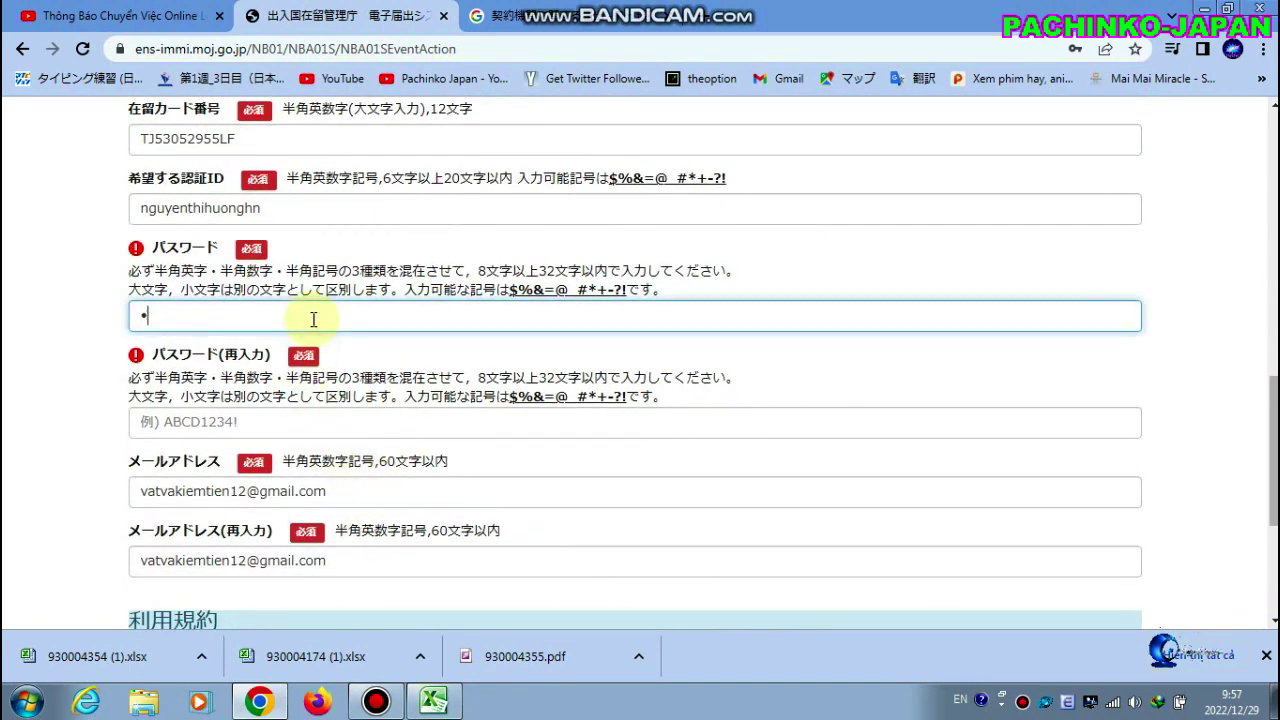
type("**")
left_click(287, 428)
type("****")
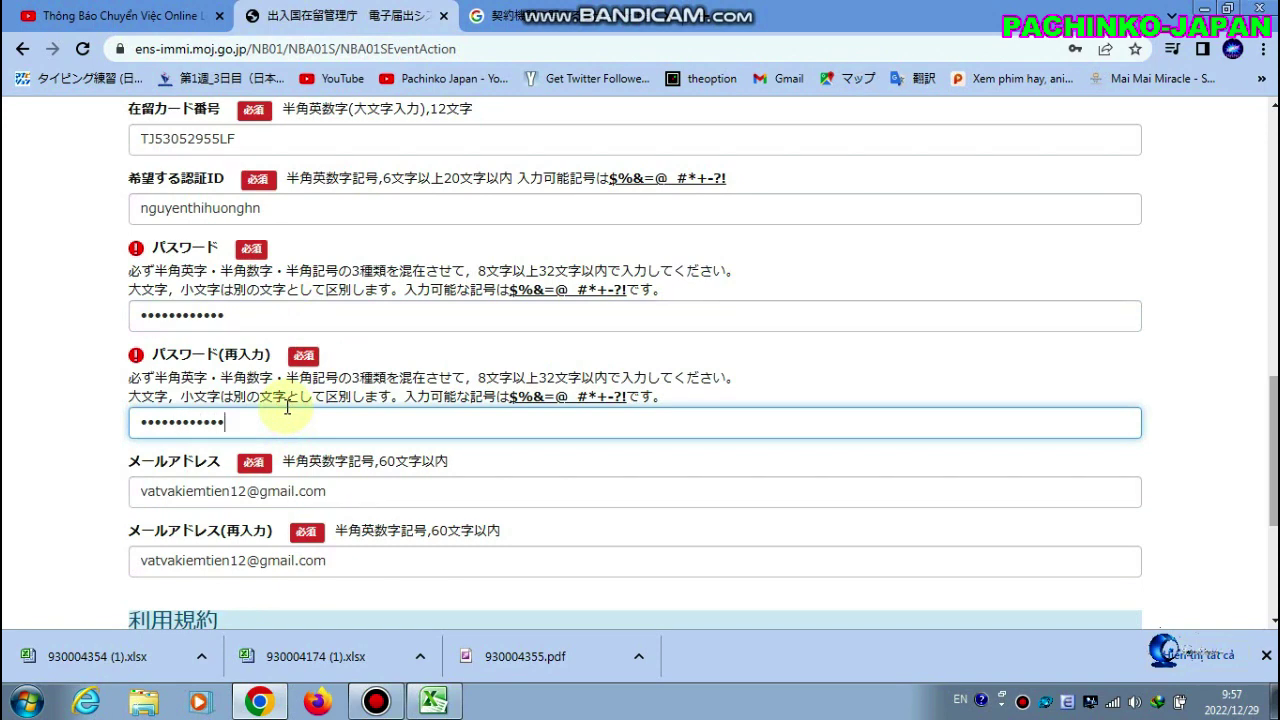
Re-tick the 利用規約 terms-of-use checkbox
scroll(360, 510, "down", 2)
scroll(395, 540, "down", 2)
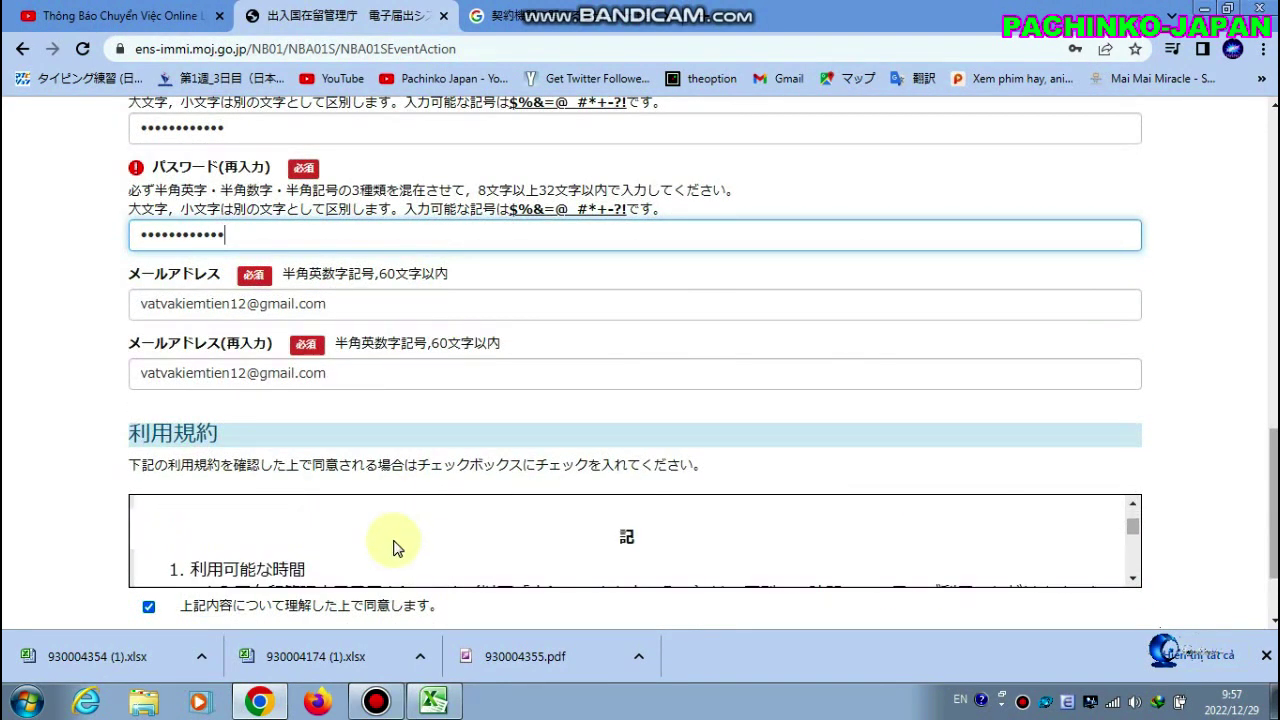
scroll(395, 545, "down", 4)
left_click(383, 610)
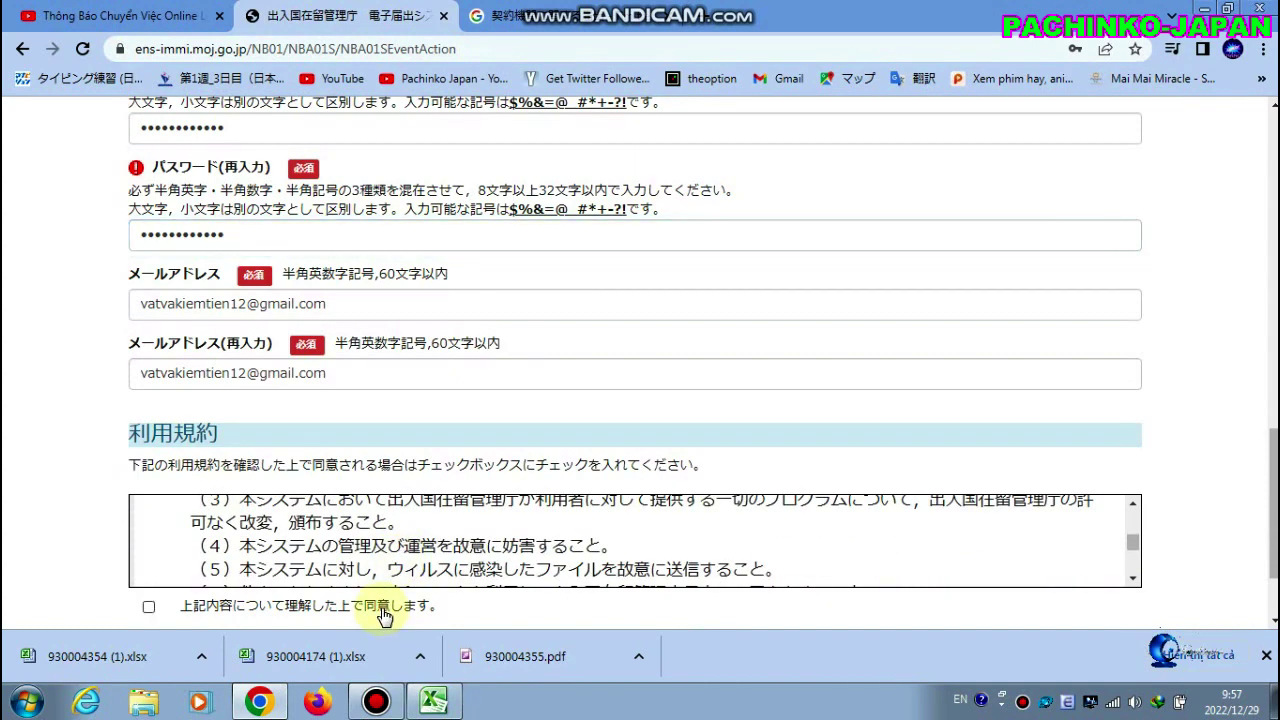
left_click(412, 606)
scroll(480, 565, "down", 2)
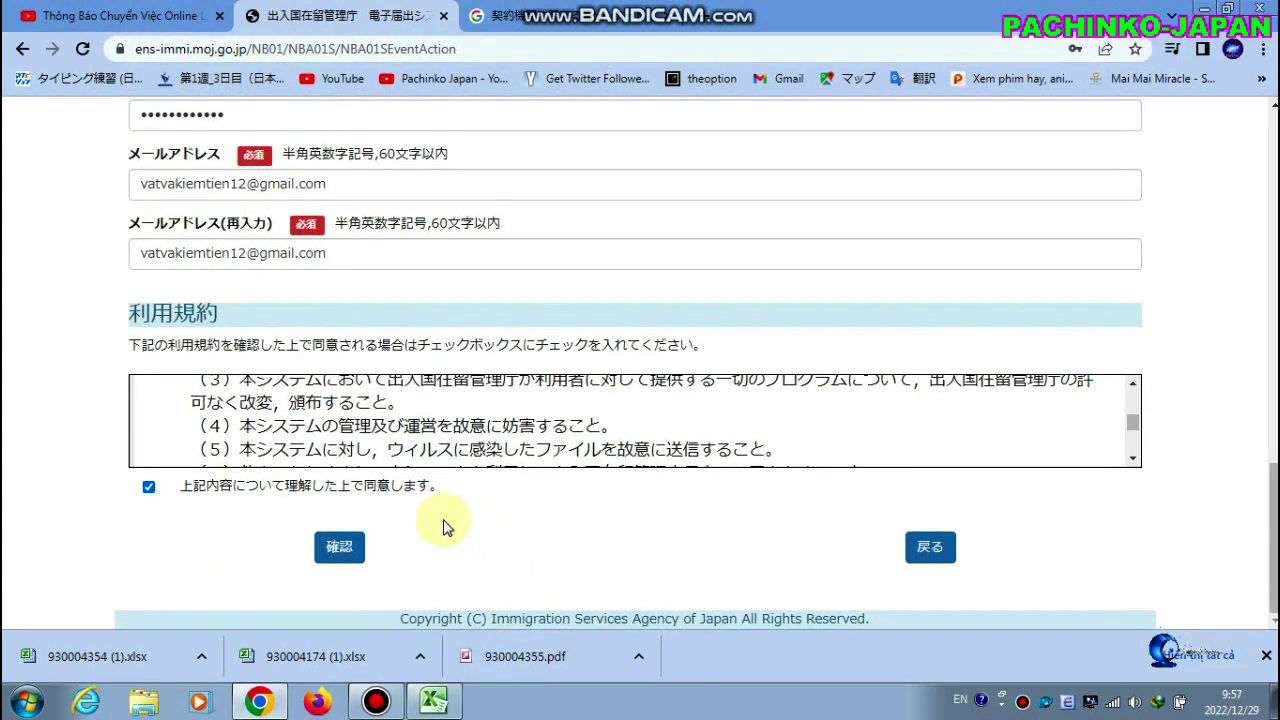
After the MOE00144 error, change the 在留カード番号's last character to 'd' and resubmit
left_click(347, 558)
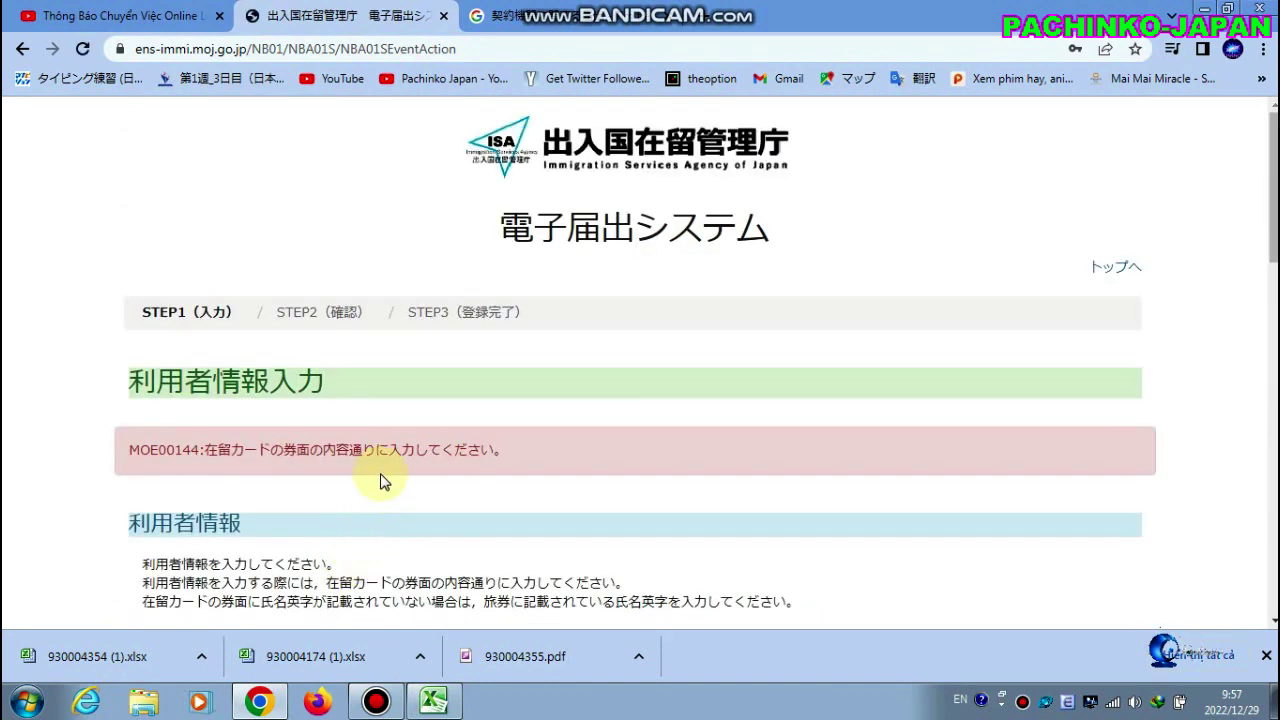
scroll(397, 468, "down", 4)
scroll(397, 468, "down", 3)
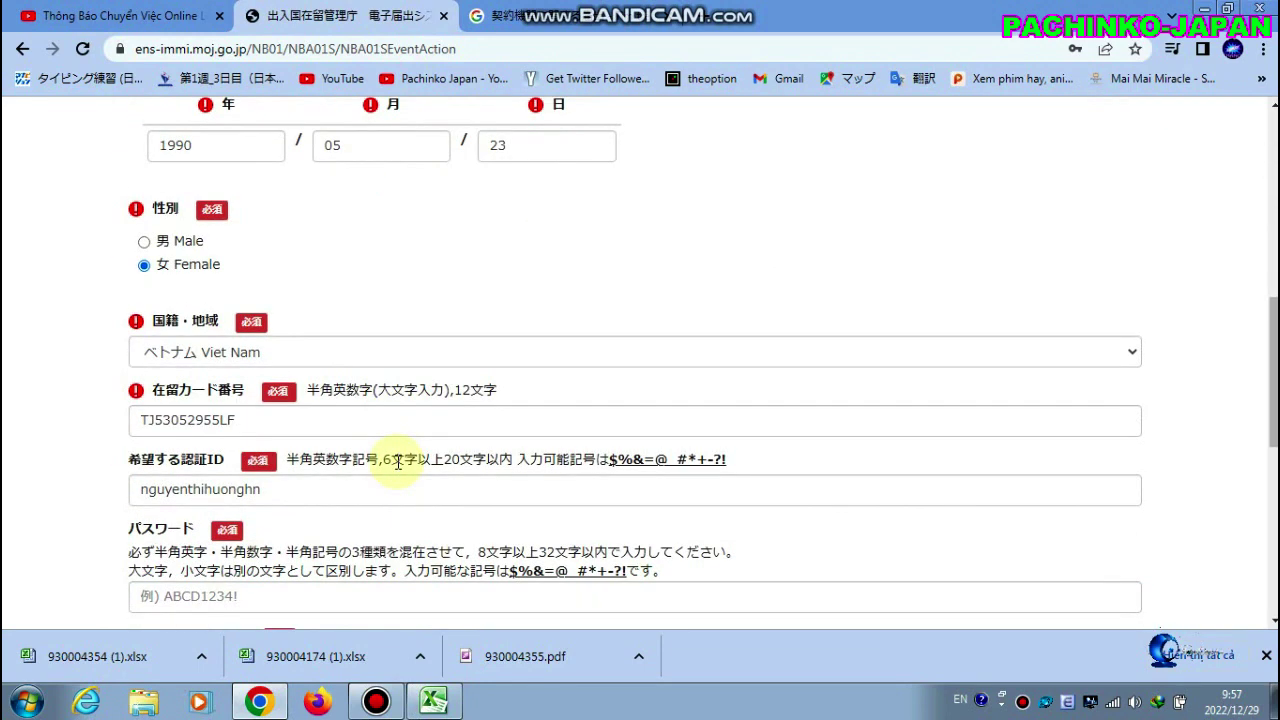
left_click(277, 420)
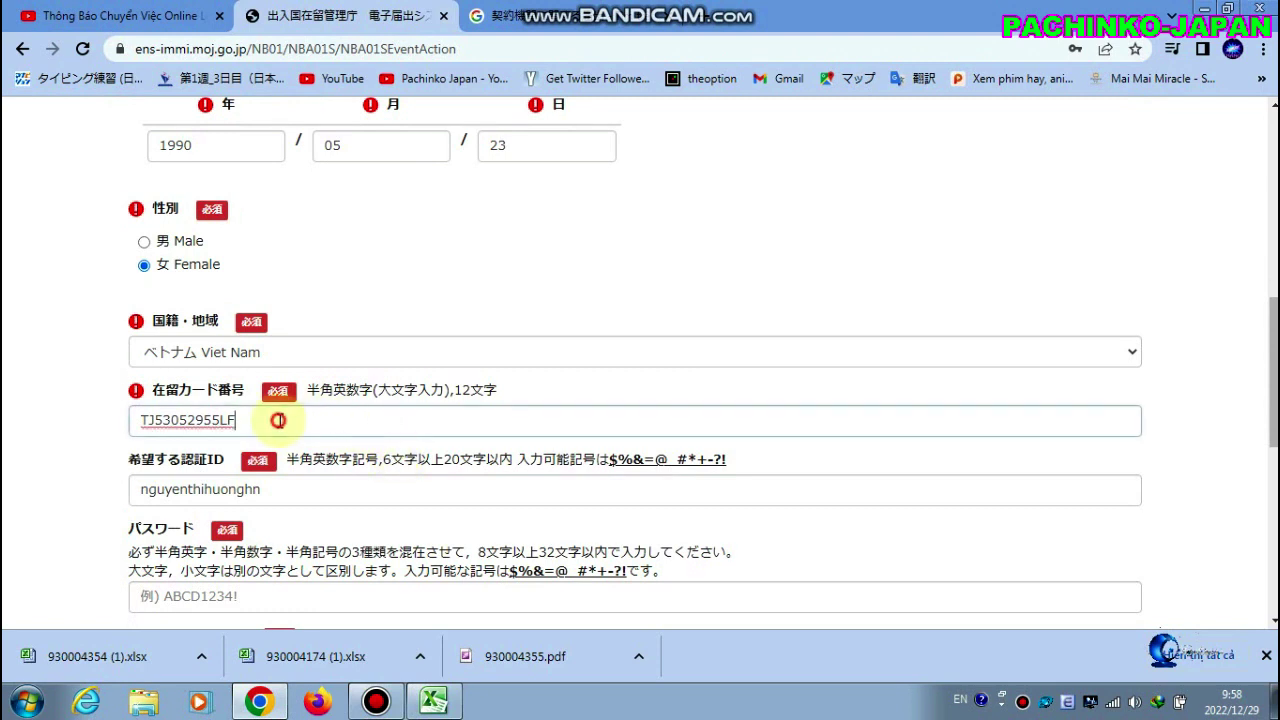
key("BackSpace")
type("d")
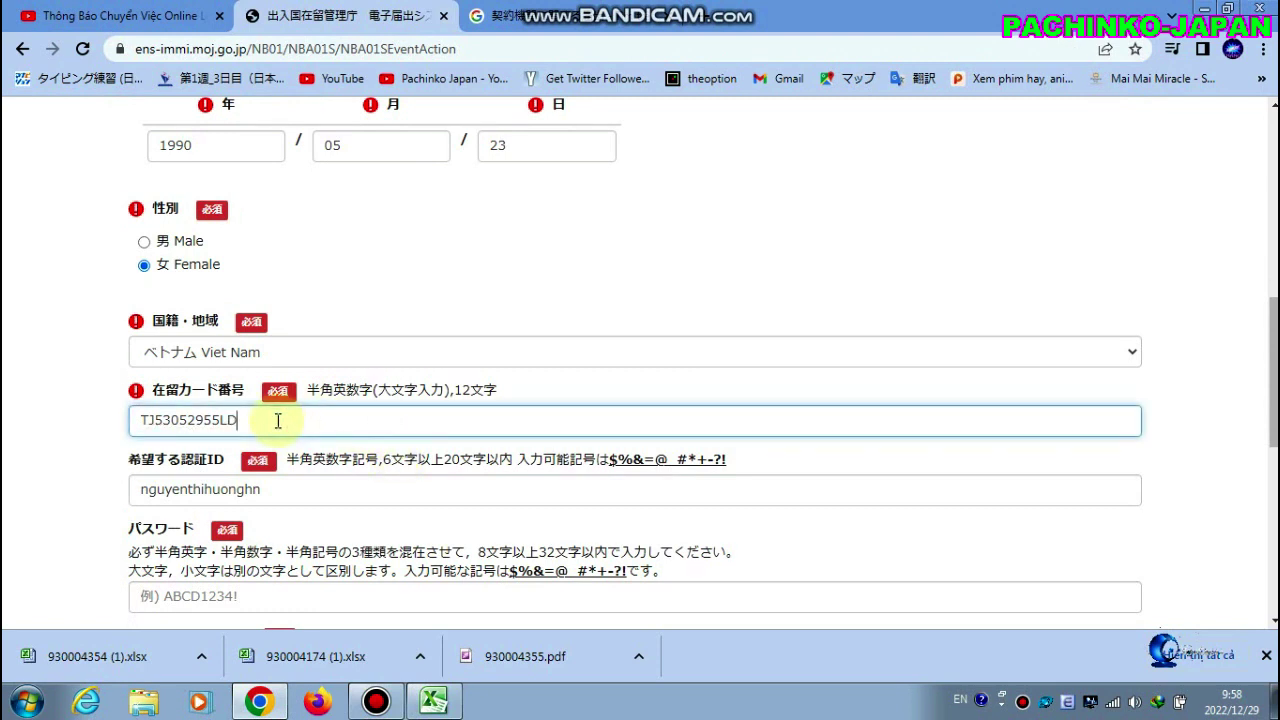
scroll(366, 460, "down", 5)
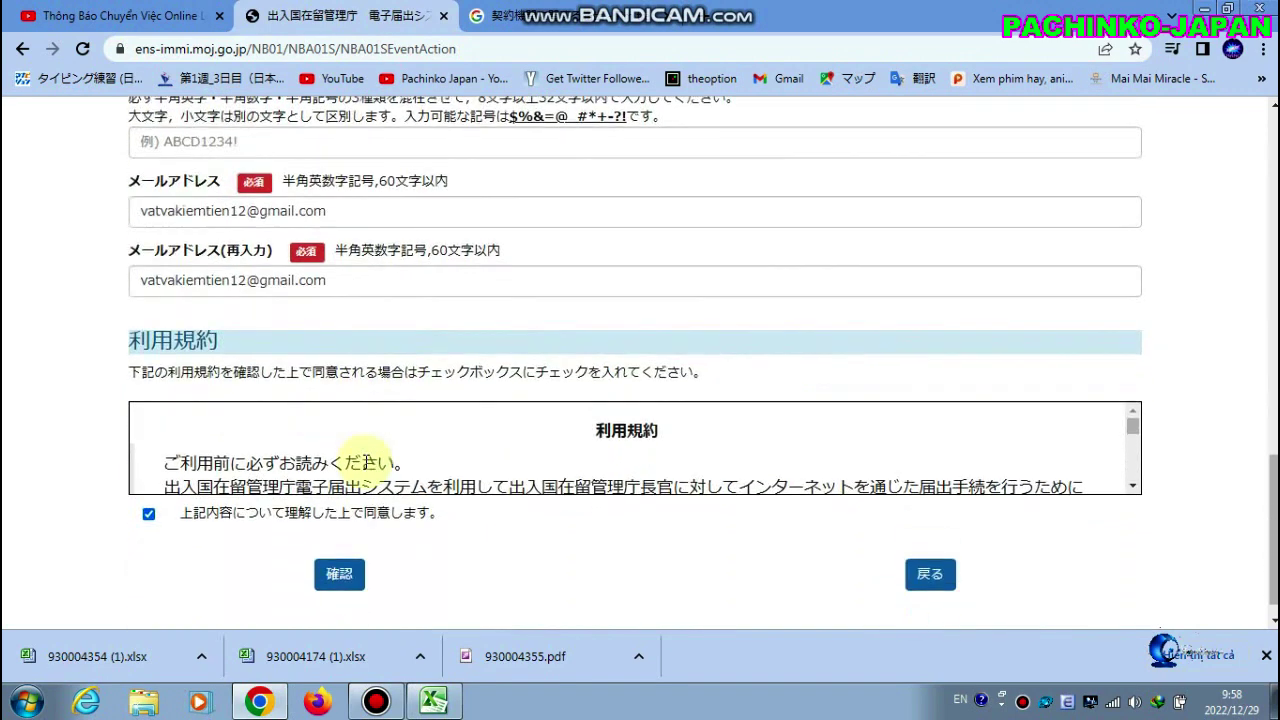
scroll(366, 460, "down", 1)
left_click(337, 546)
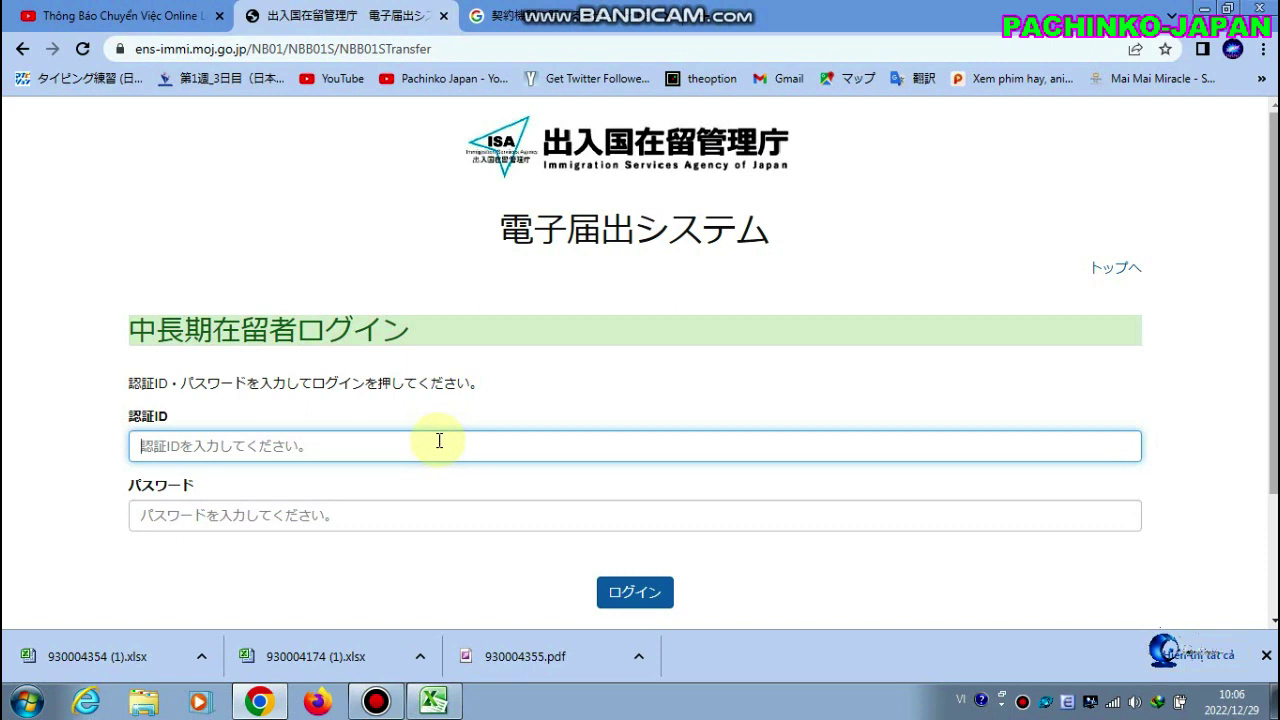
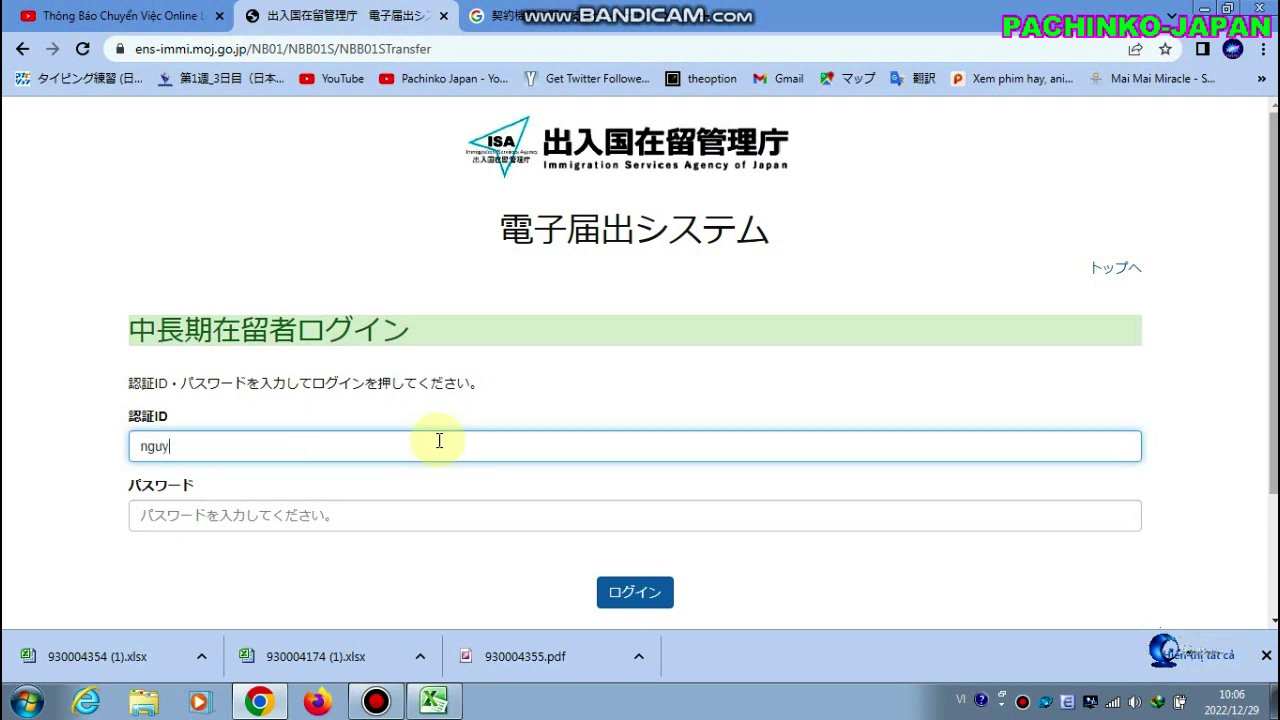
Log in with the authentication ID (認証ID) and password
left_click(410, 515)
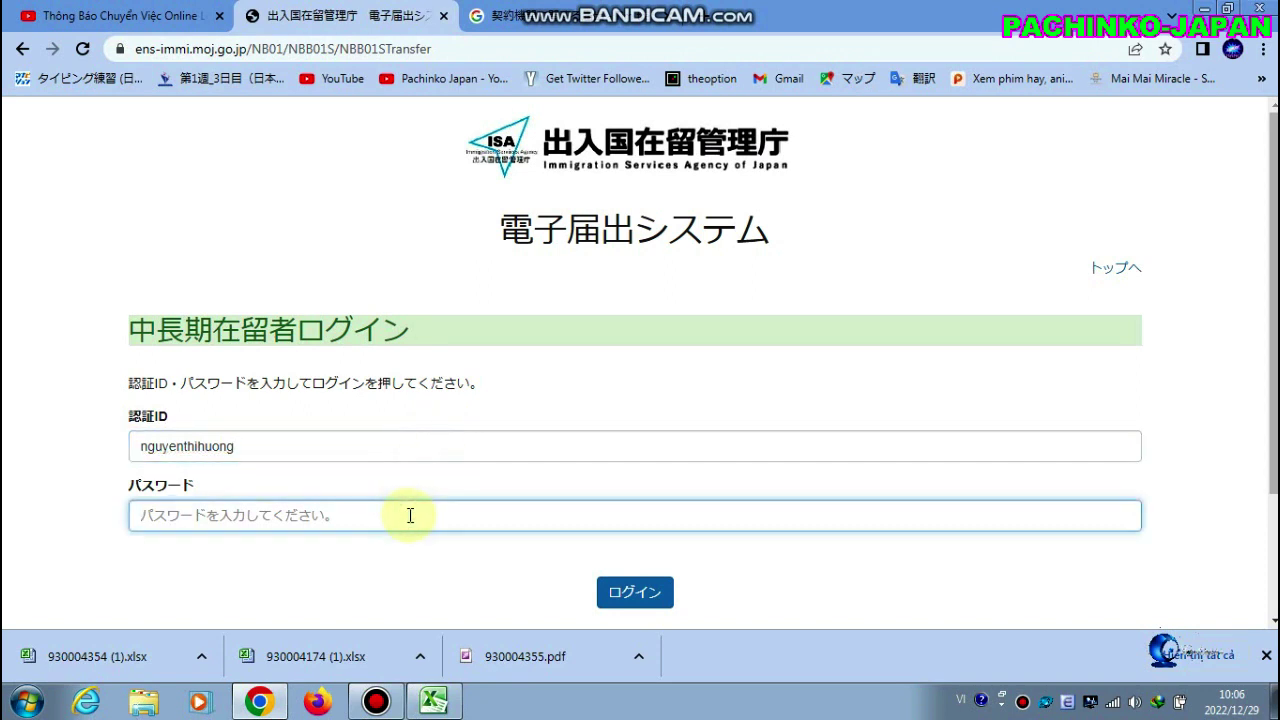
type("••••")
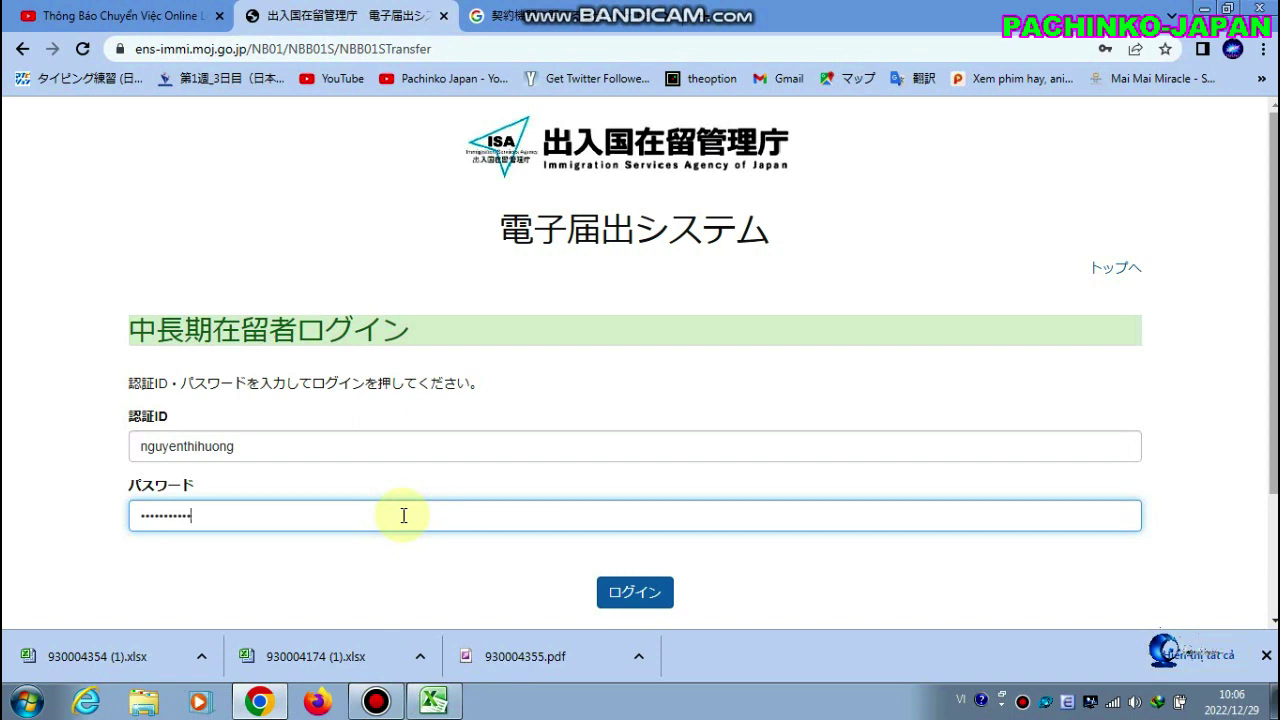
left_click(634, 591)
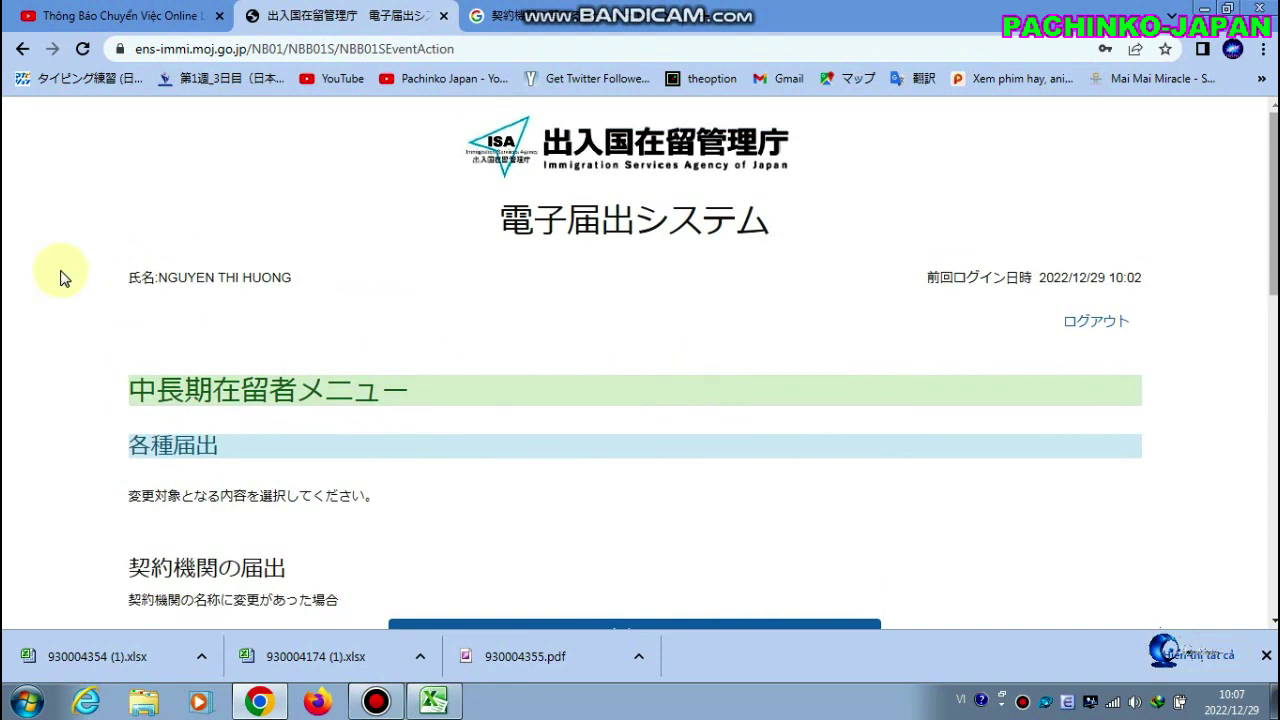
left_click_drag(166, 278, 318, 295)
scroll(712, 310, "down", 3)
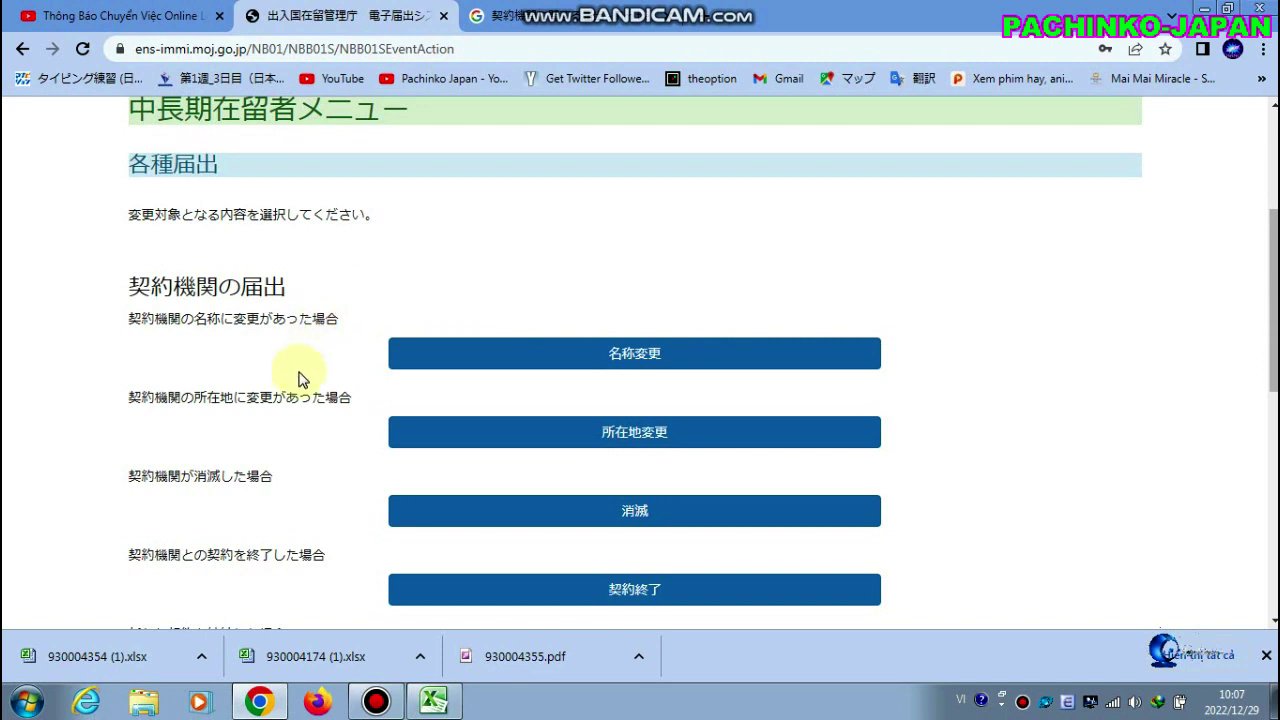
scroll(326, 406, "down", 1)
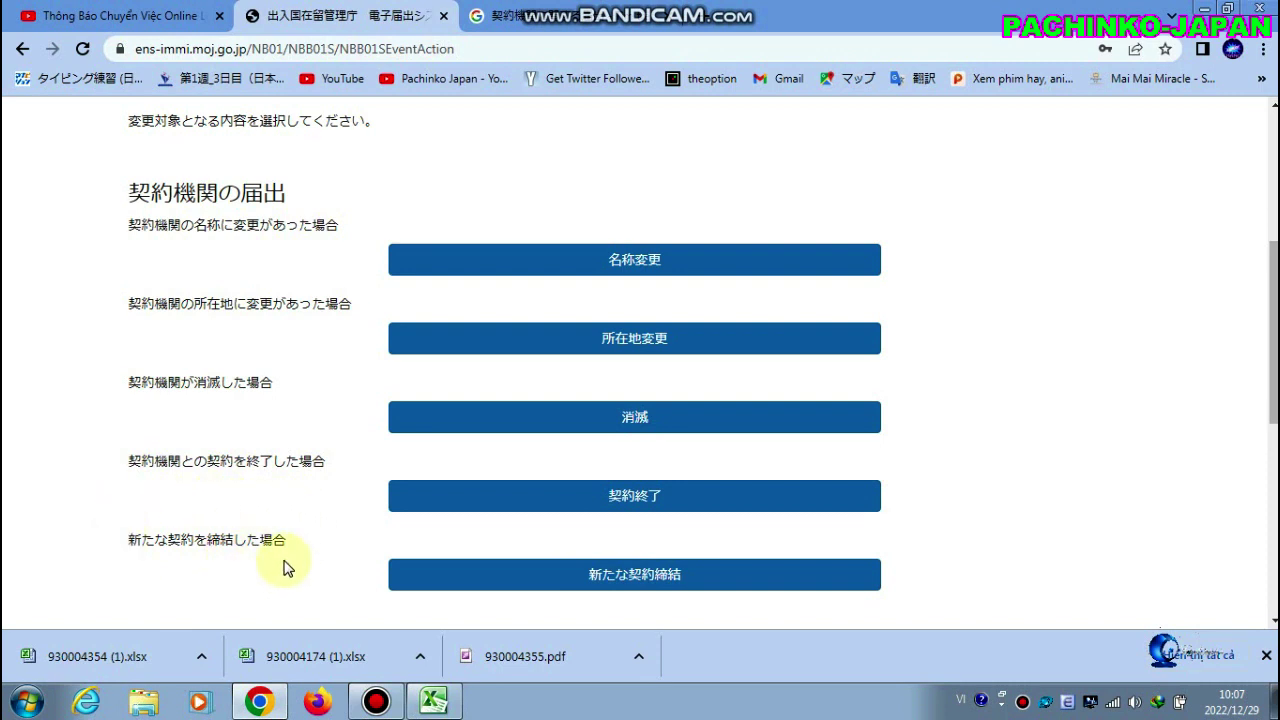
scroll(306, 525, "down", 1)
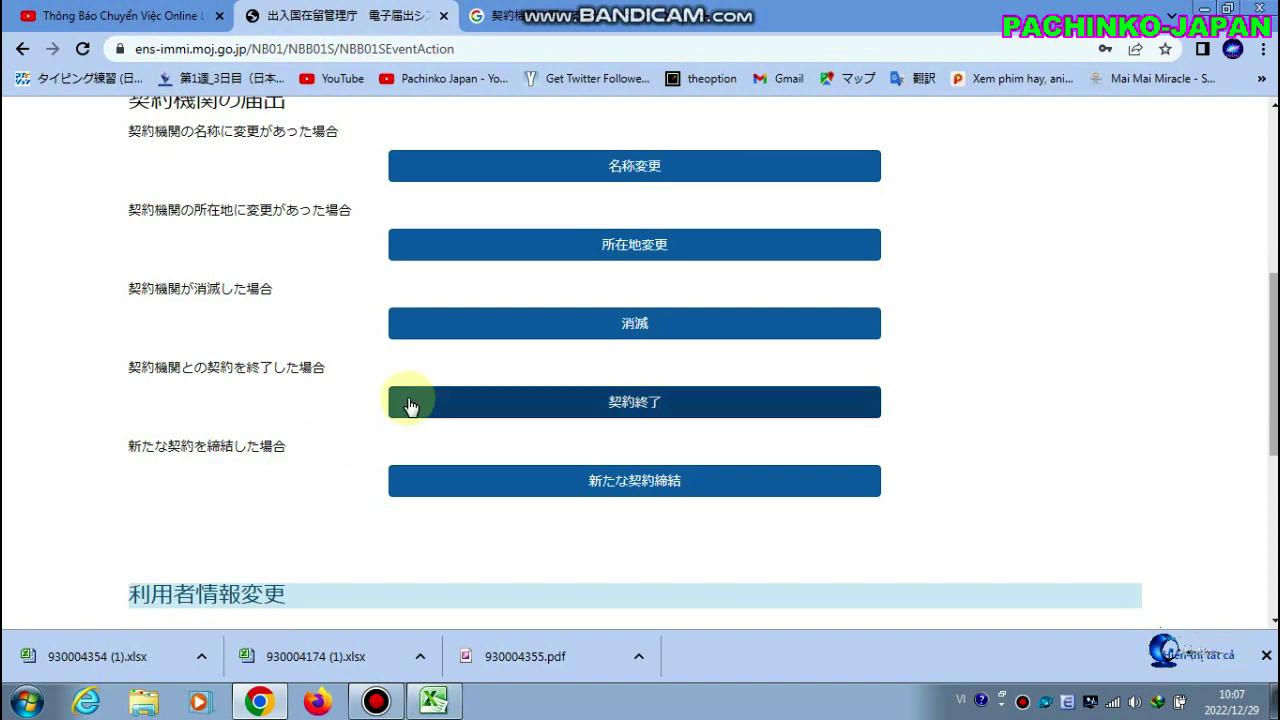
scroll(374, 451, "down", 3)
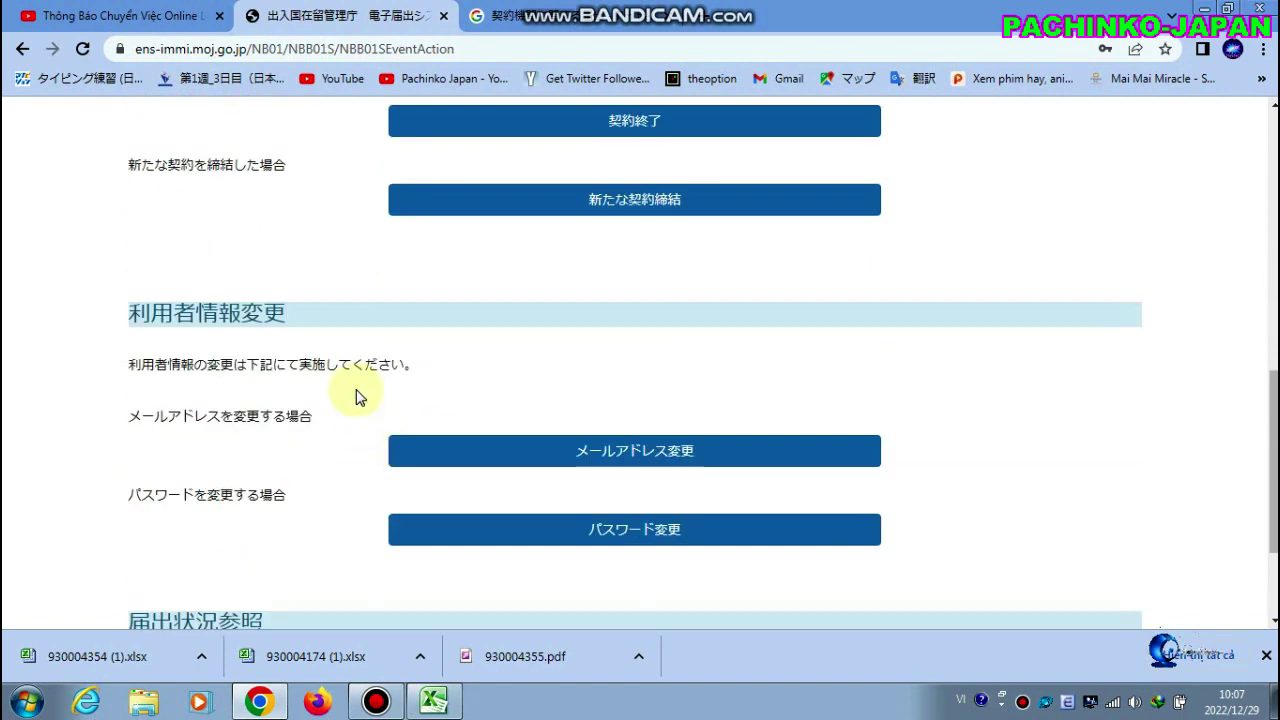
scroll(357, 394, "up", 3)
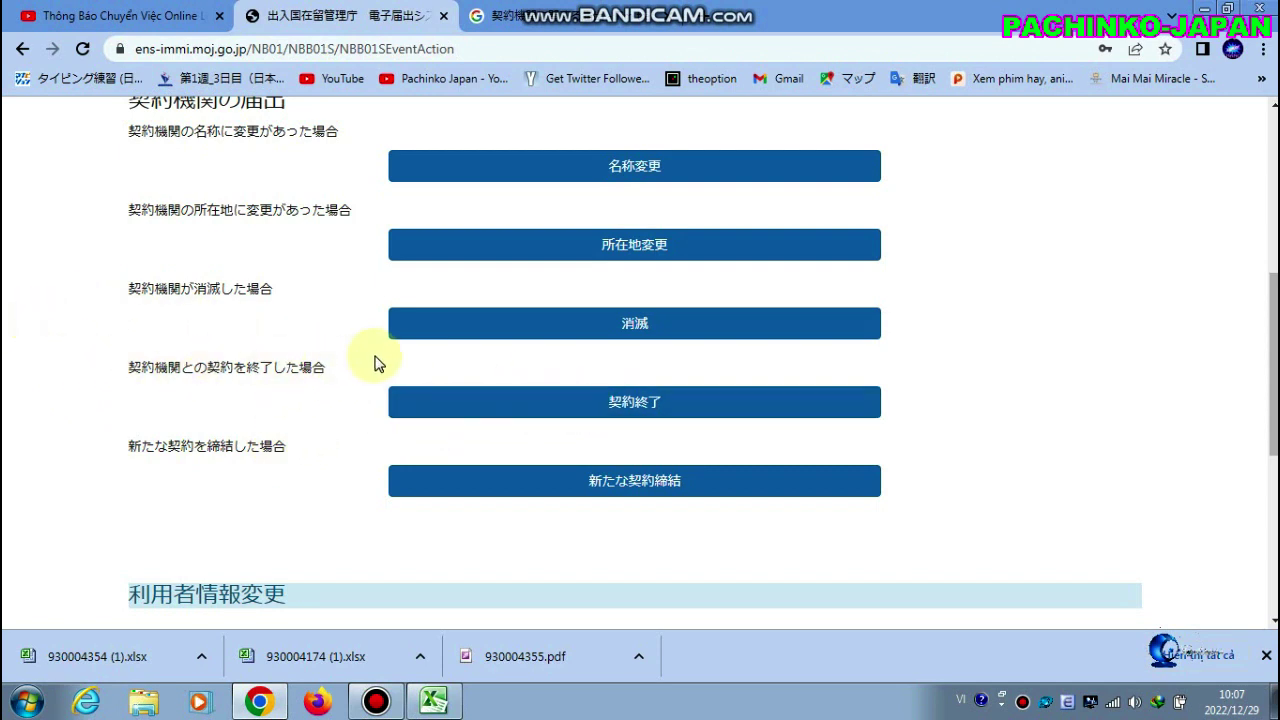
left_click(519, 403)
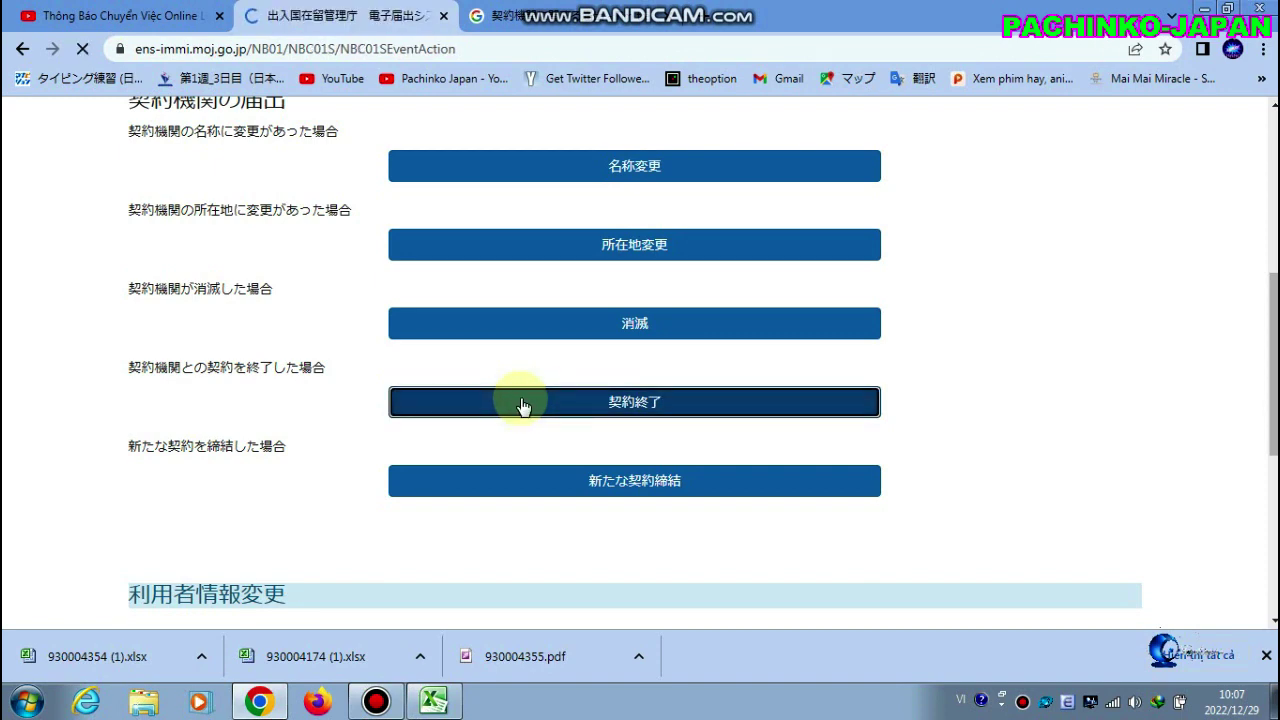
scroll(657, 350, "down", 5)
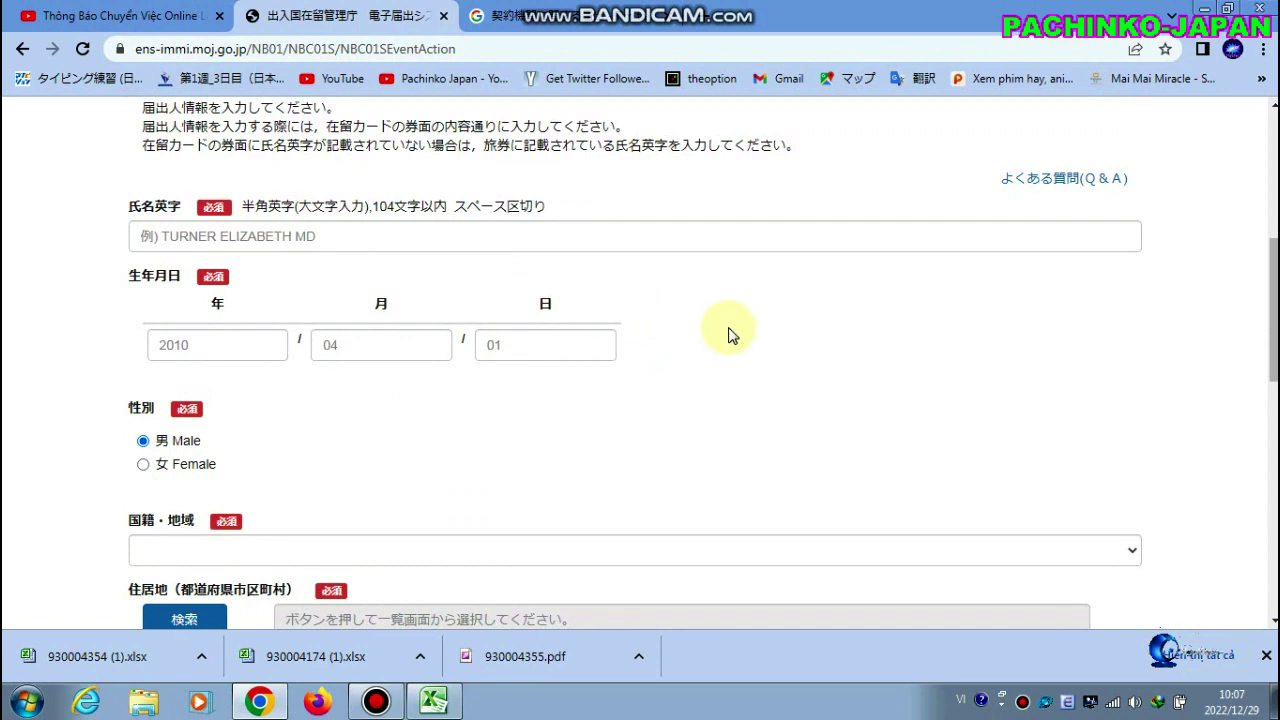
left_click(580, 235)
scroll(580, 235, "down", 2)
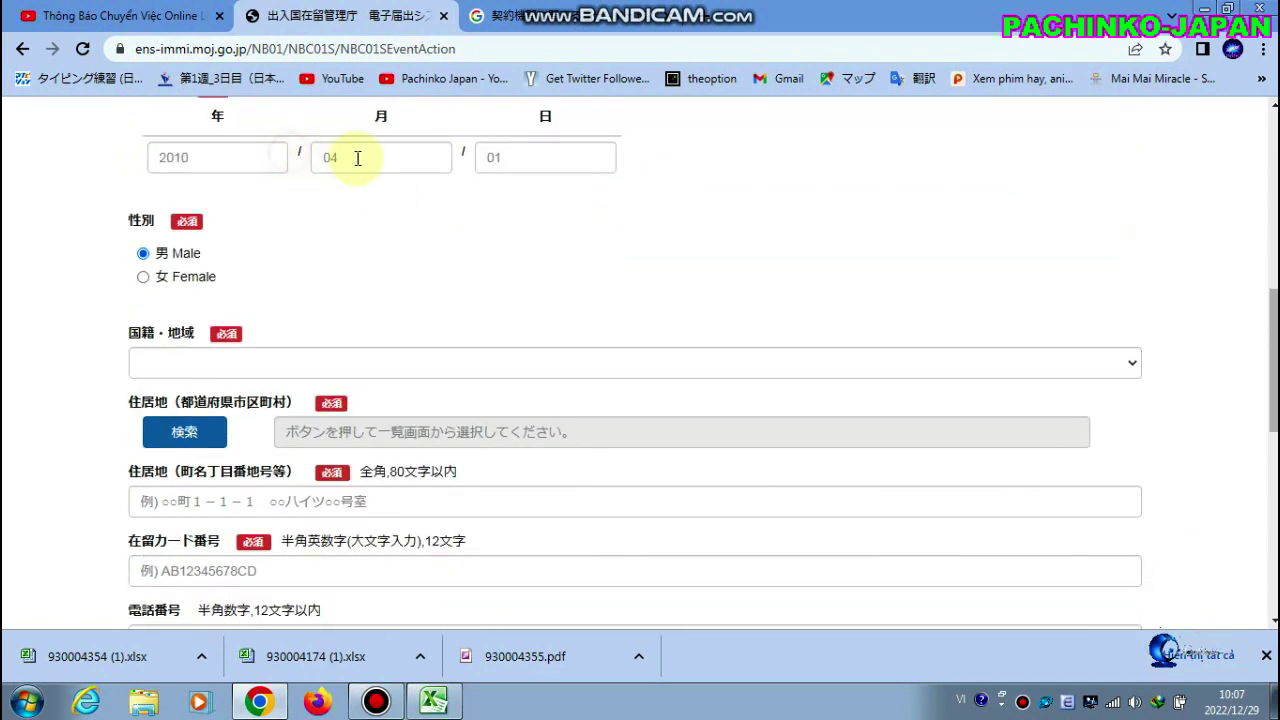
left_click(357, 157)
left_click(544, 155)
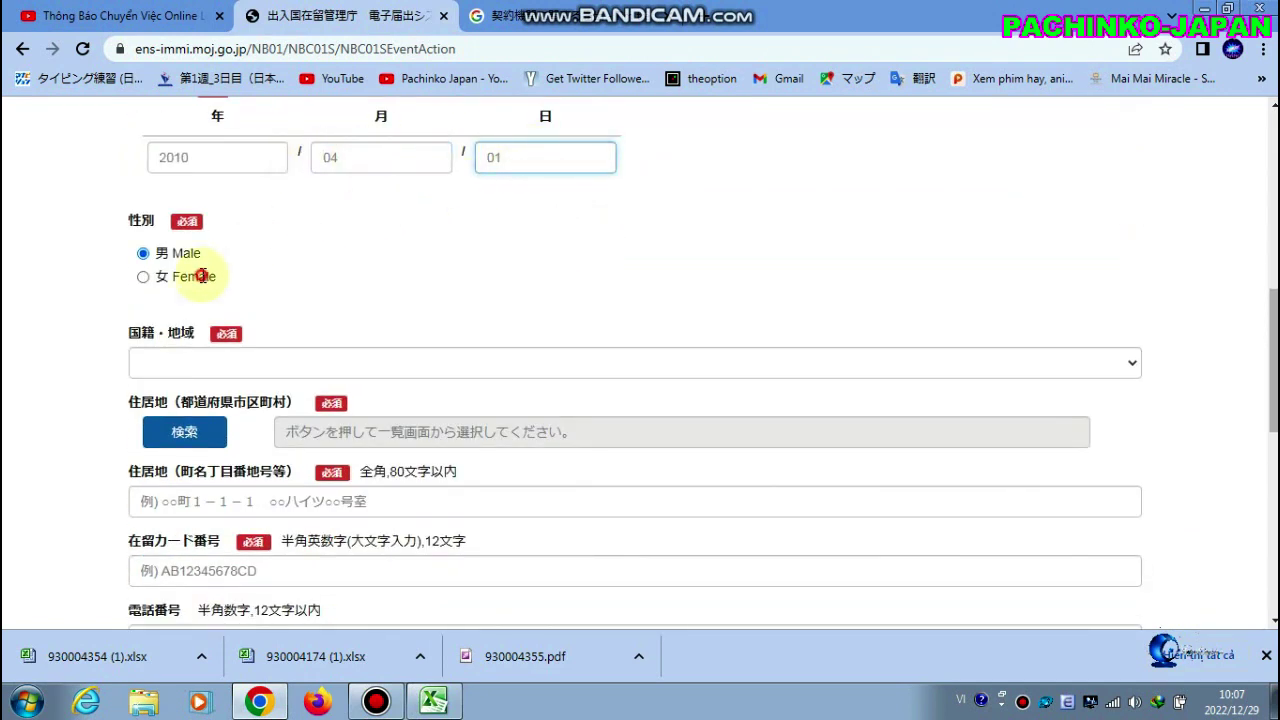
left_click(204, 310)
scroll(200, 366, "down", 2)
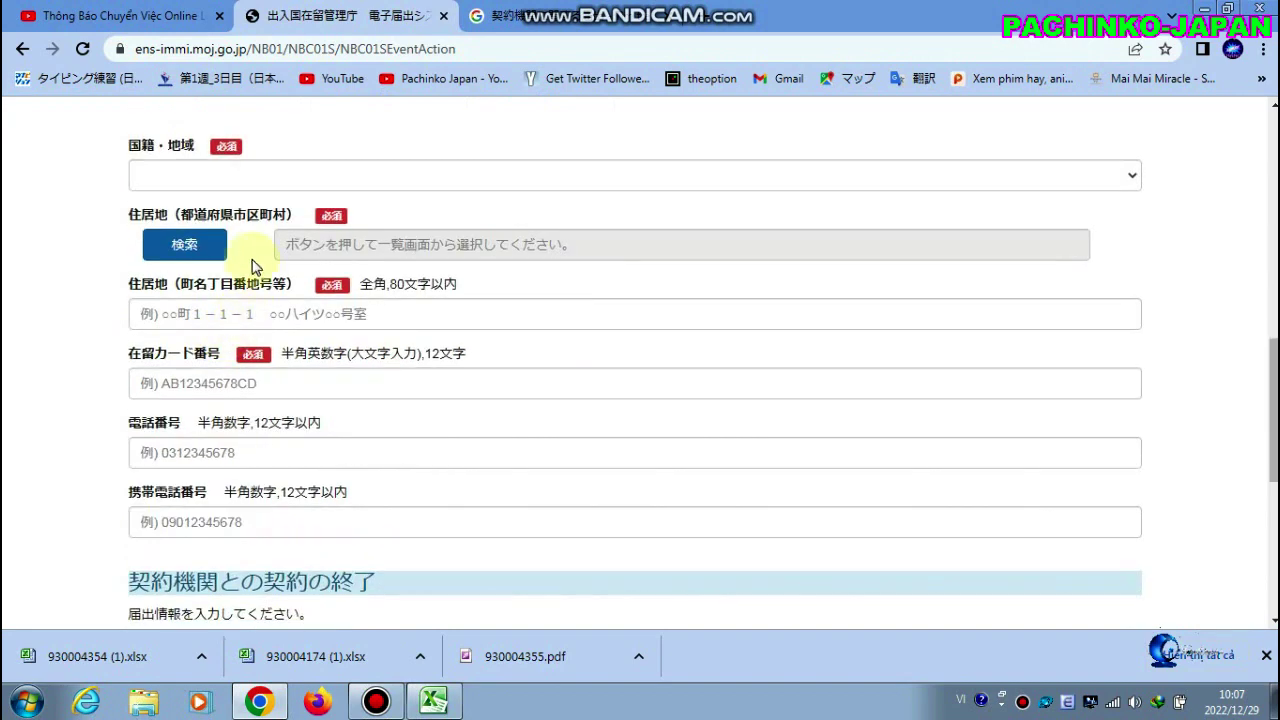
left_click(190, 254)
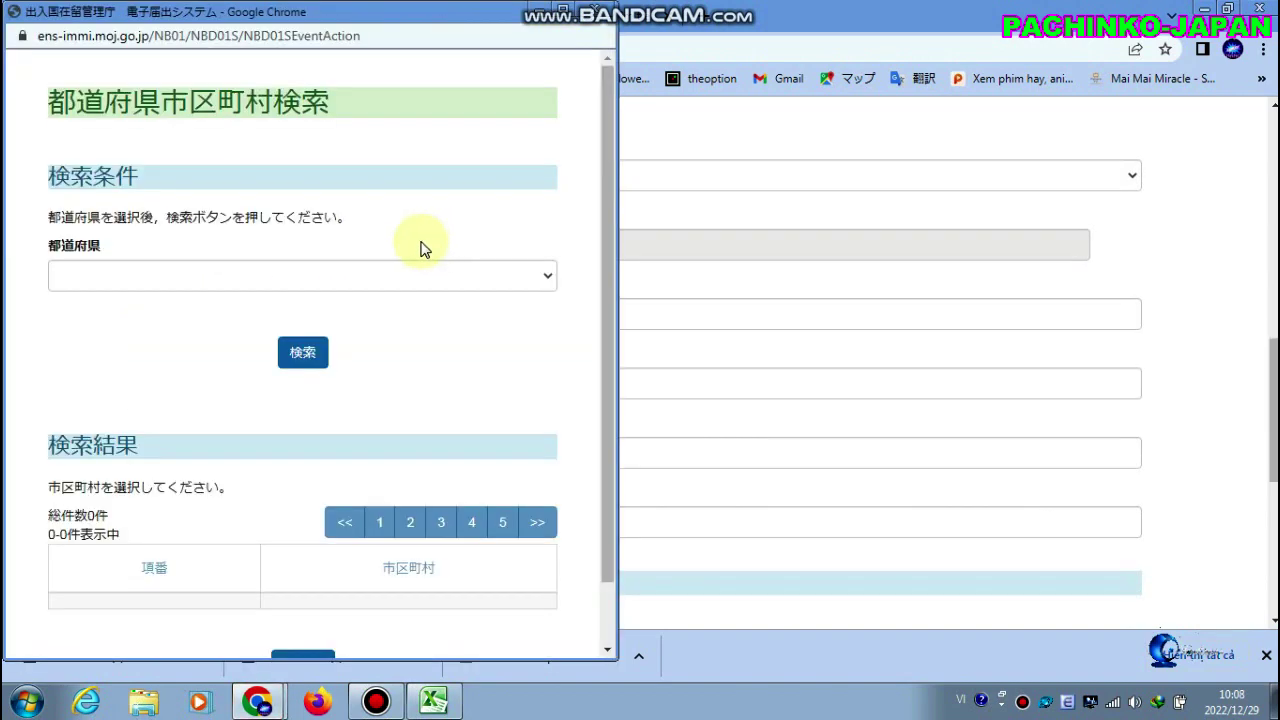
Search municipalities for prefecture 大阪府 and pick 大阪府大阪市西区 as the residence
left_click(551, 280)
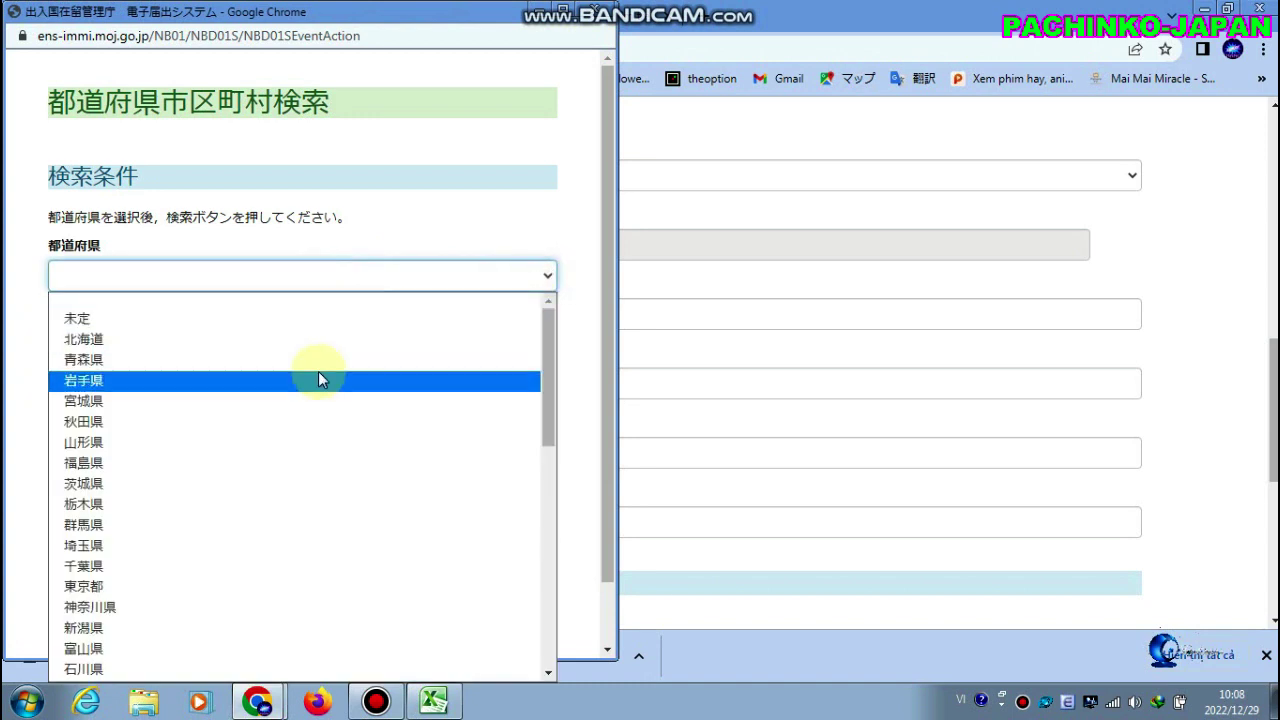
scroll(322, 385, "down", 5)
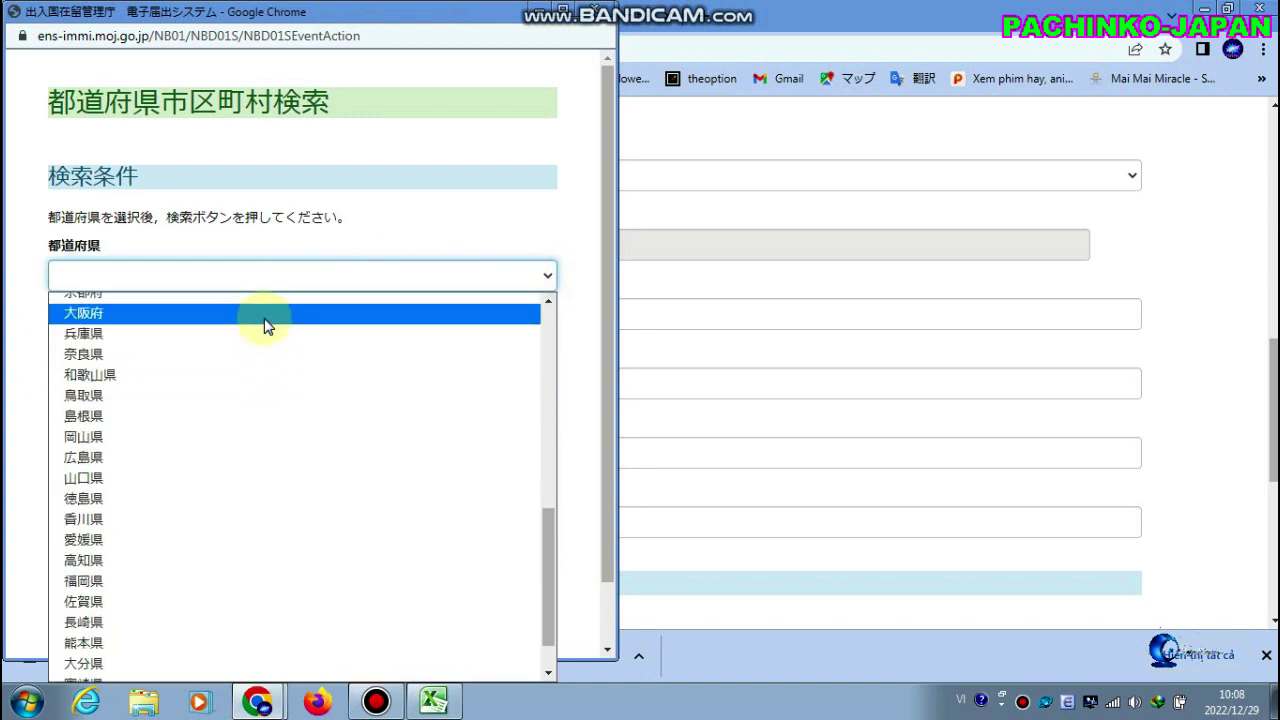
left_click(262, 313)
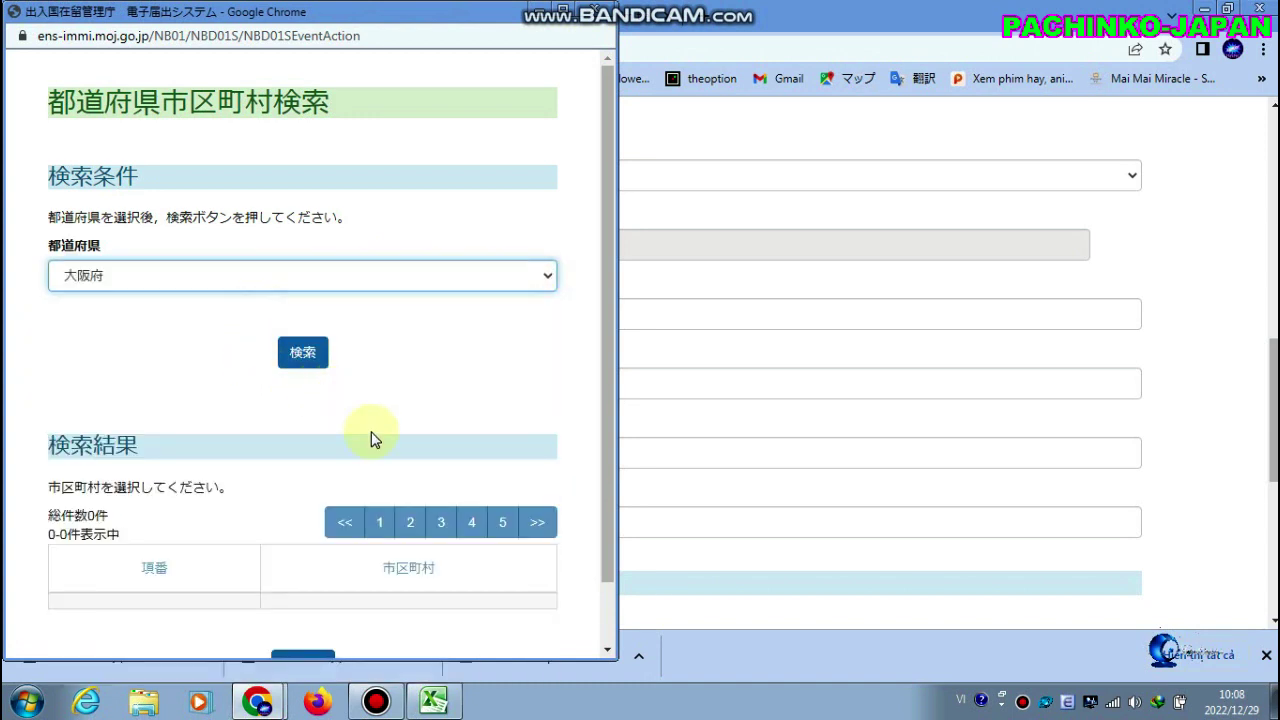
left_click(300, 356)
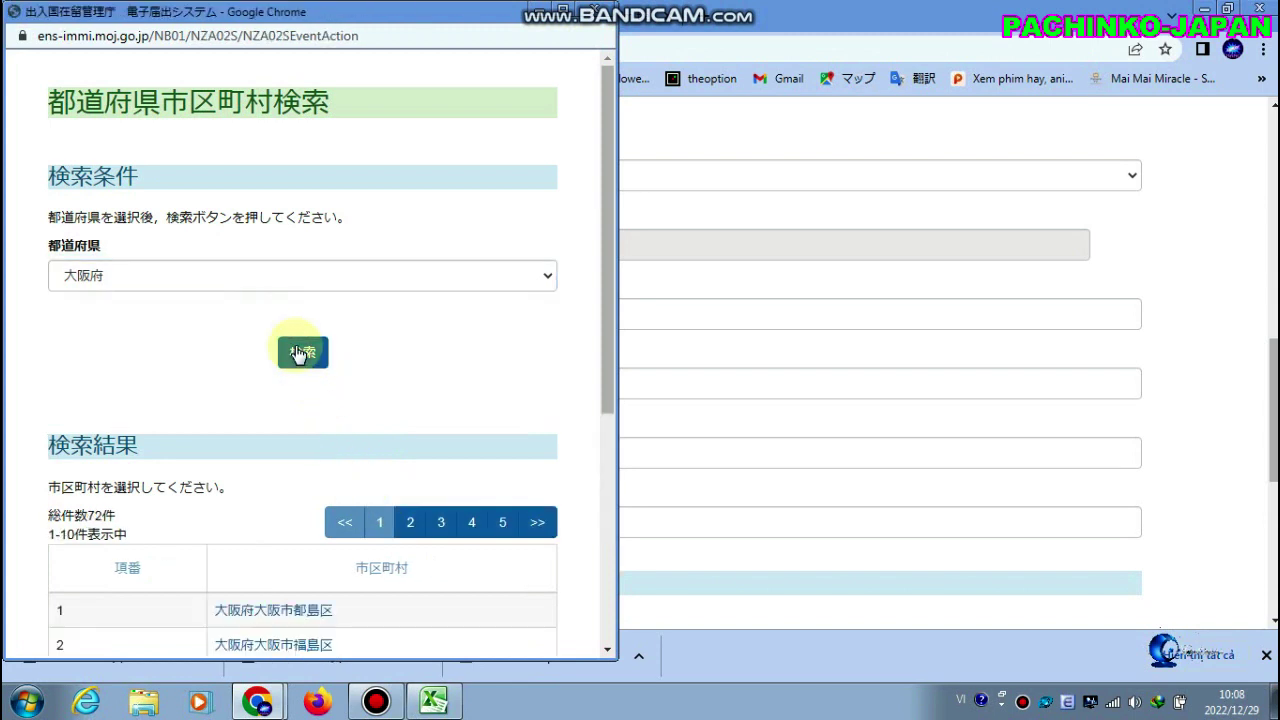
scroll(311, 374, "down", 2)
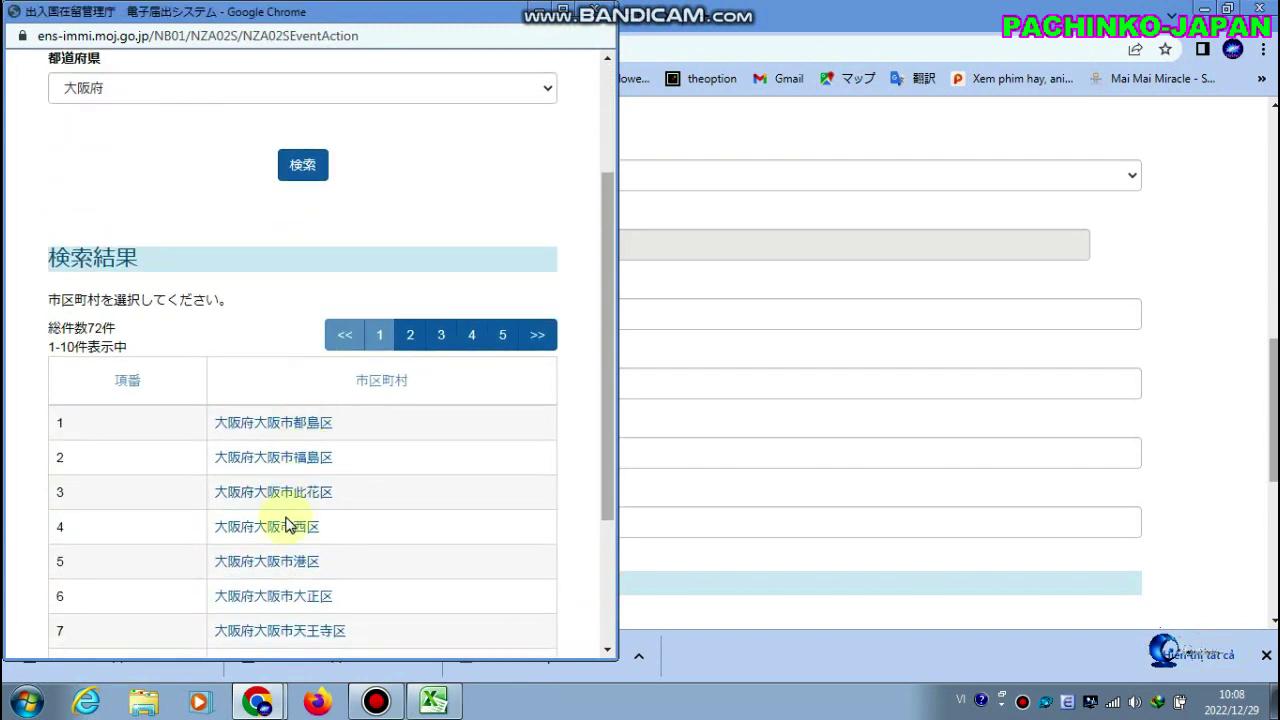
scroll(305, 543, "down", 1)
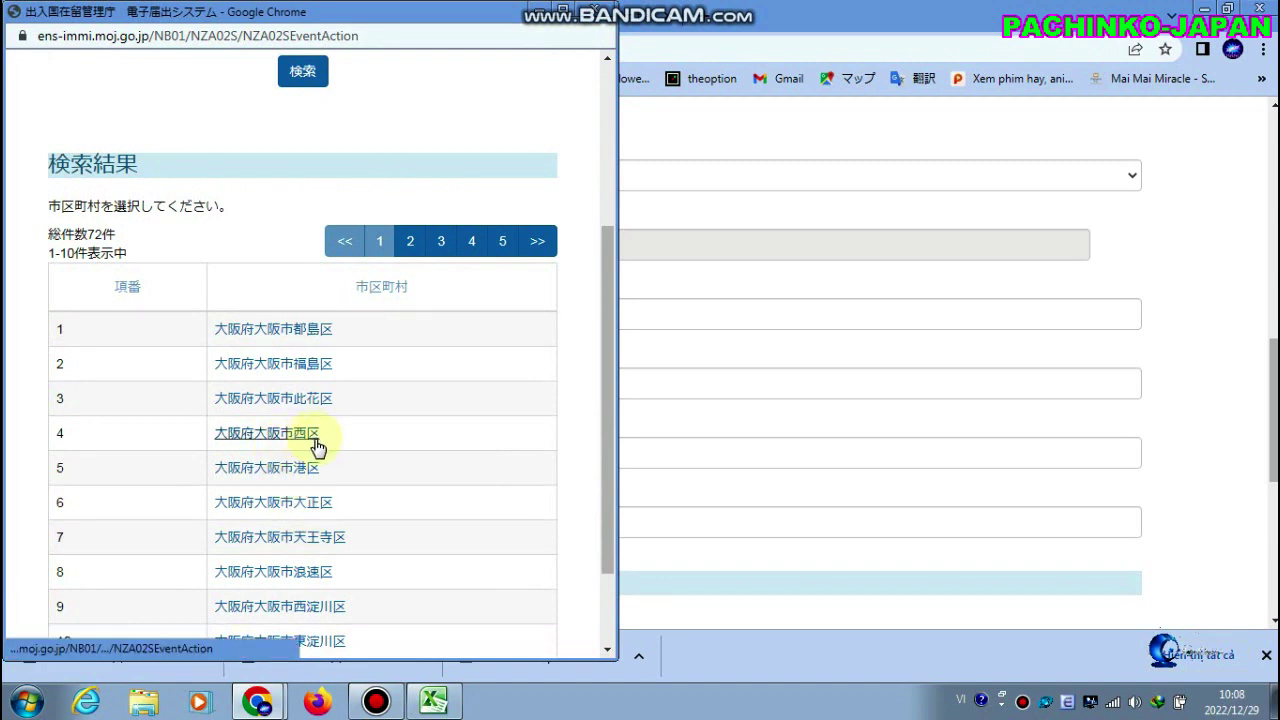
scroll(307, 441, "down", 1)
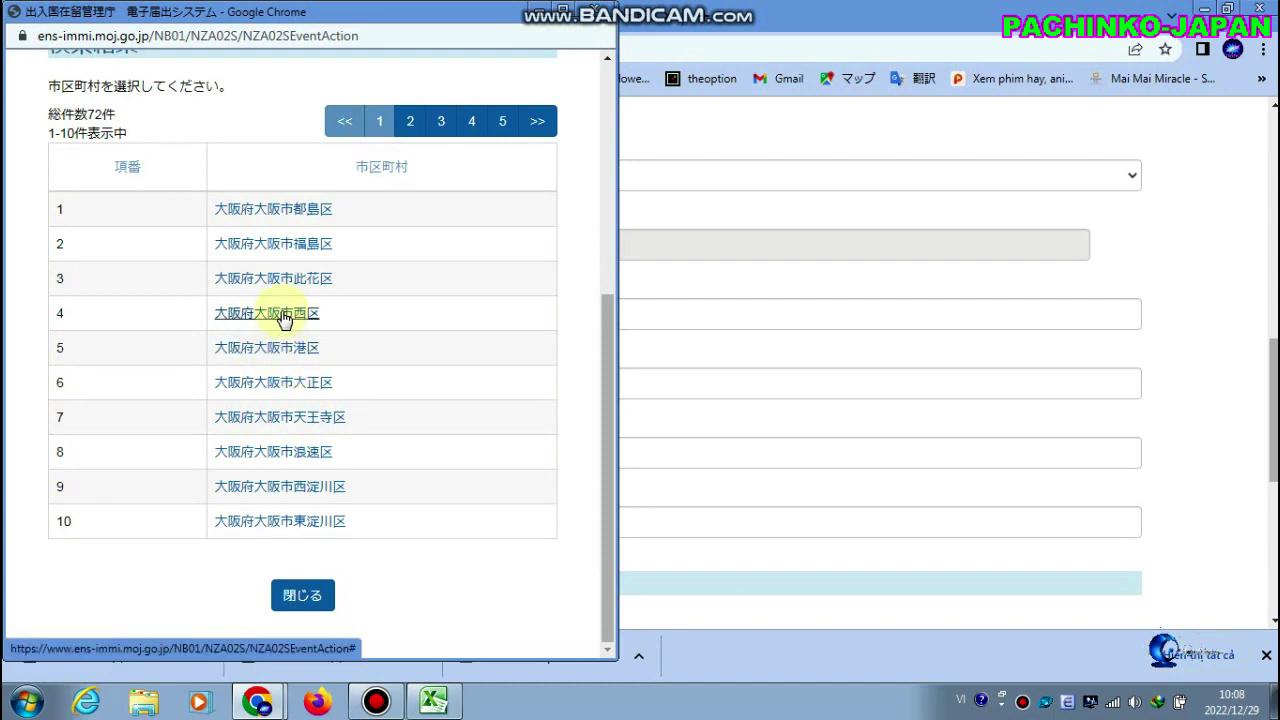
left_click(283, 316)
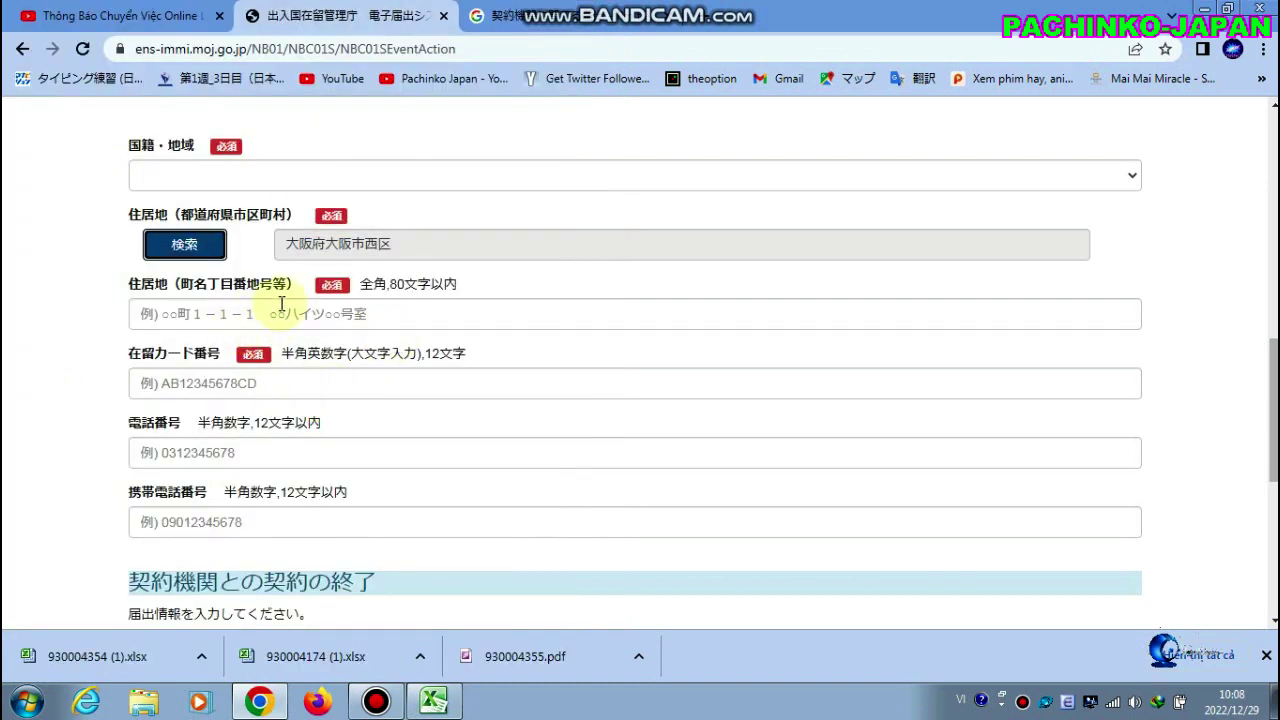
left_click(303, 313)
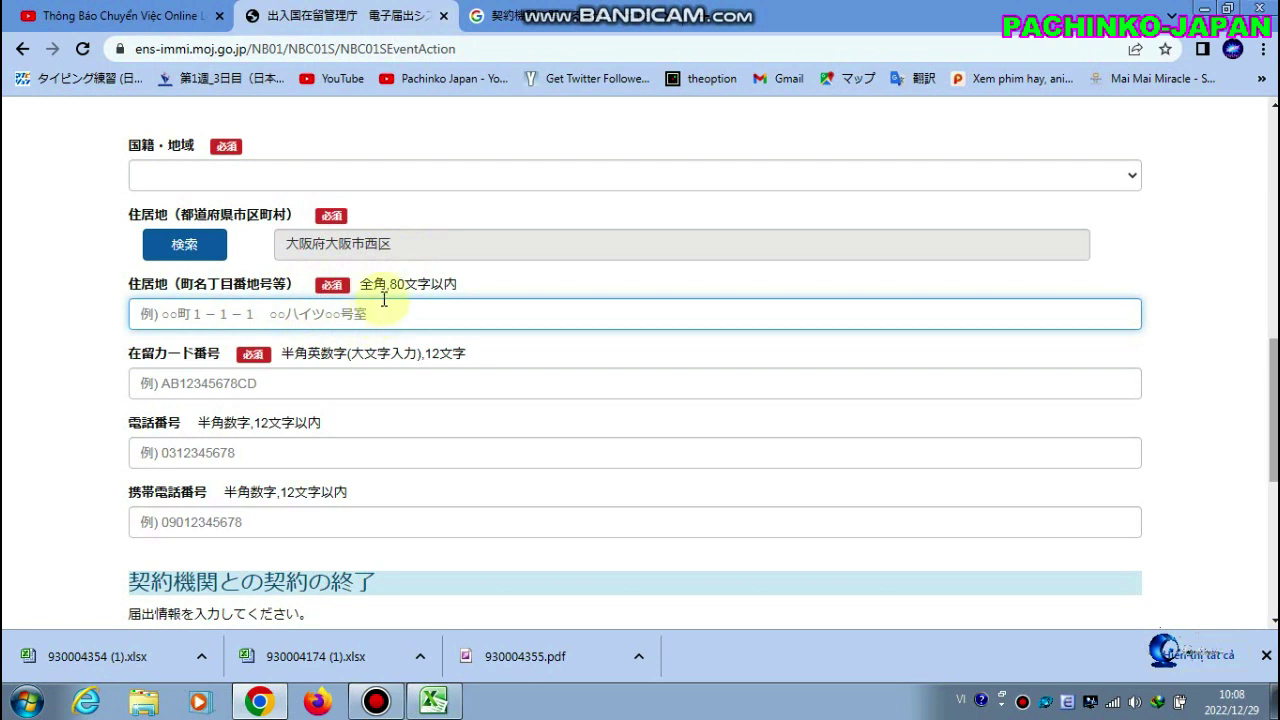
left_click_drag(362, 286, 386, 291)
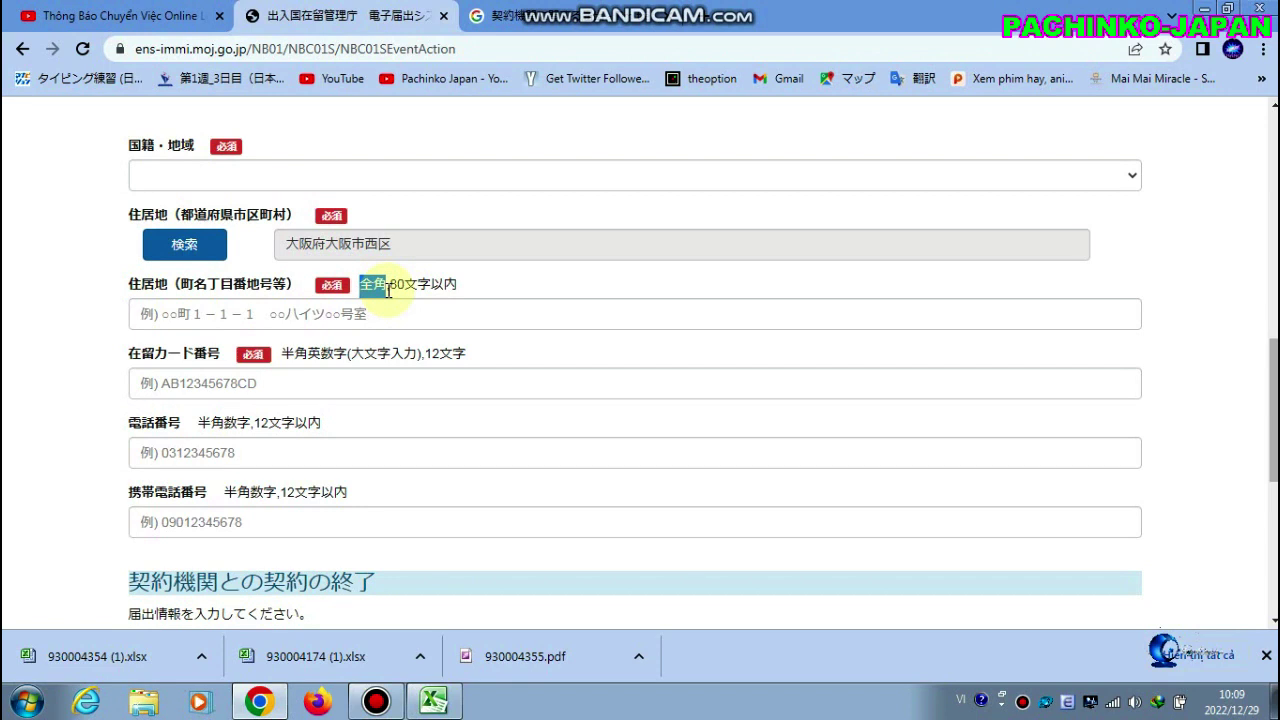
left_click(389, 314)
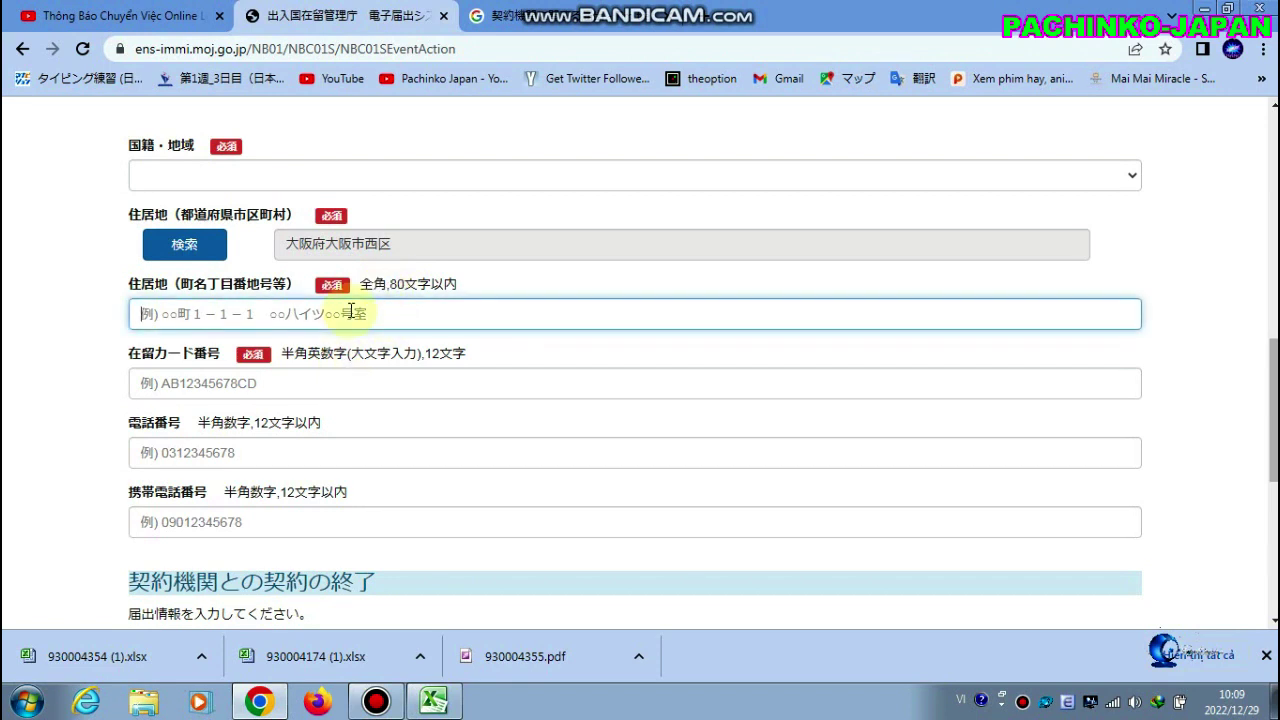
left_click(355, 384)
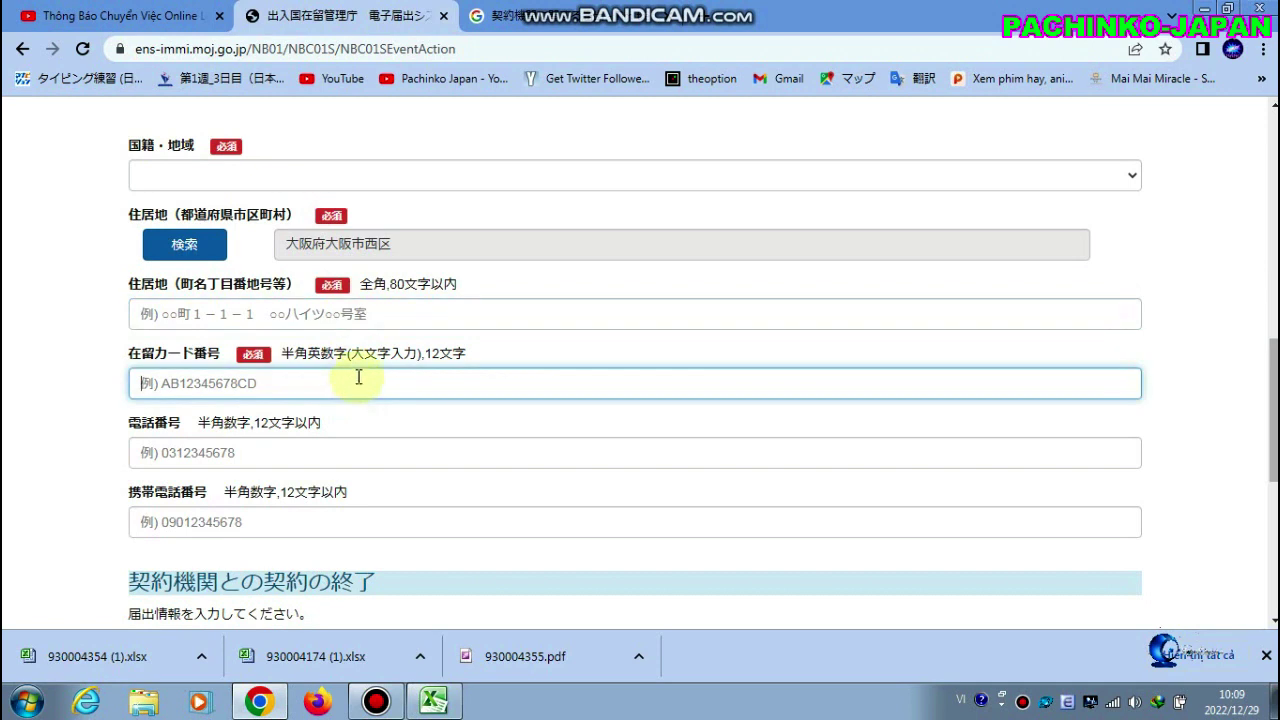
scroll(358, 378, "down", 1)
left_click(374, 359)
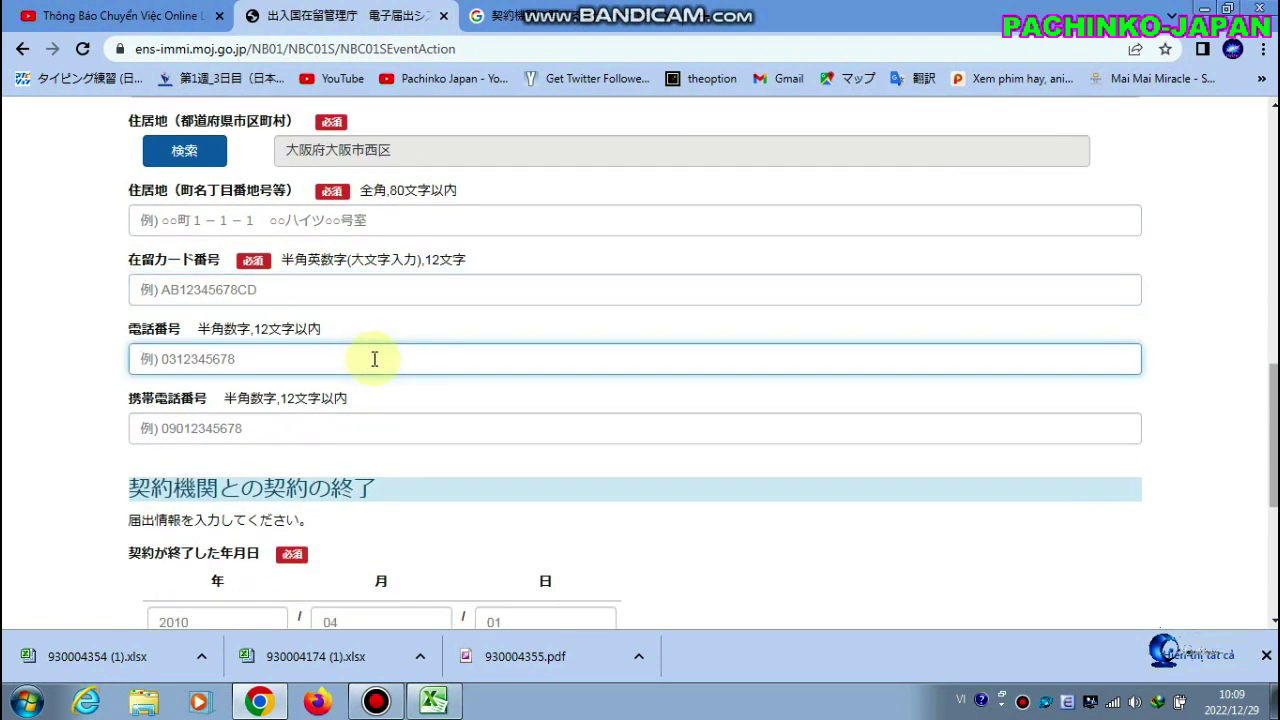
left_click(347, 424)
scroll(347, 424, "down", 3)
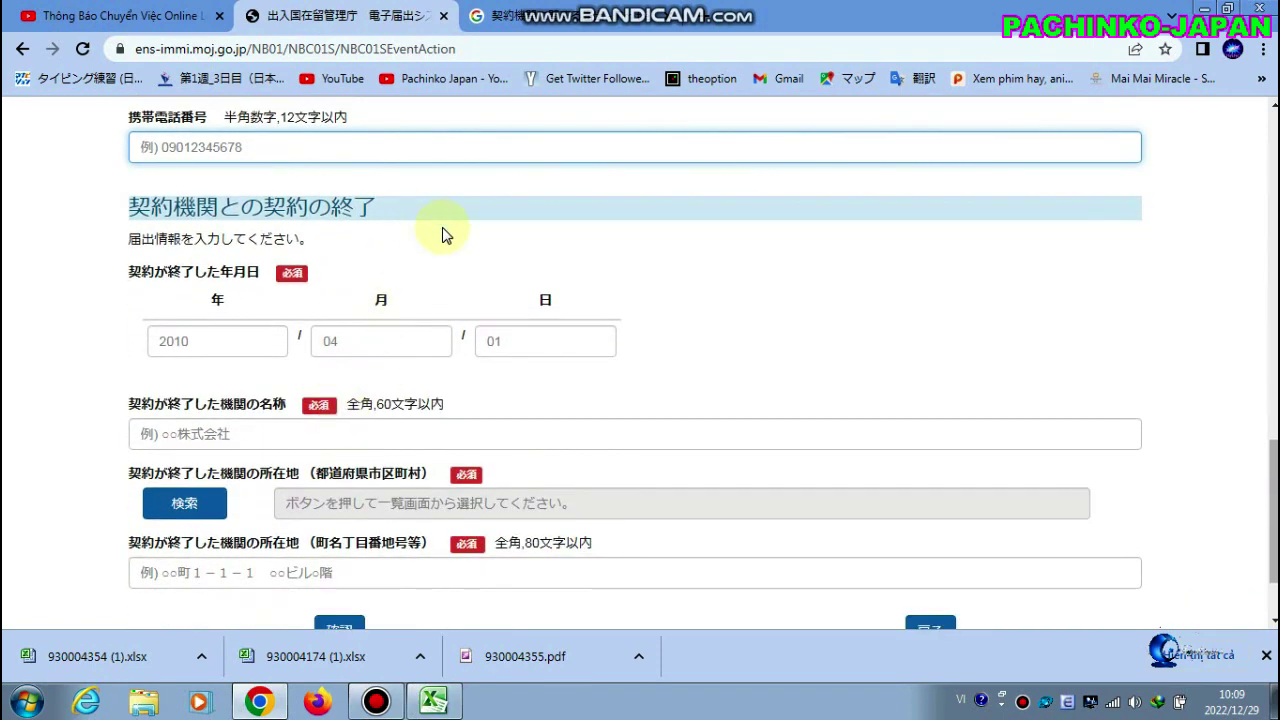
scroll(446, 235, "down", 1)
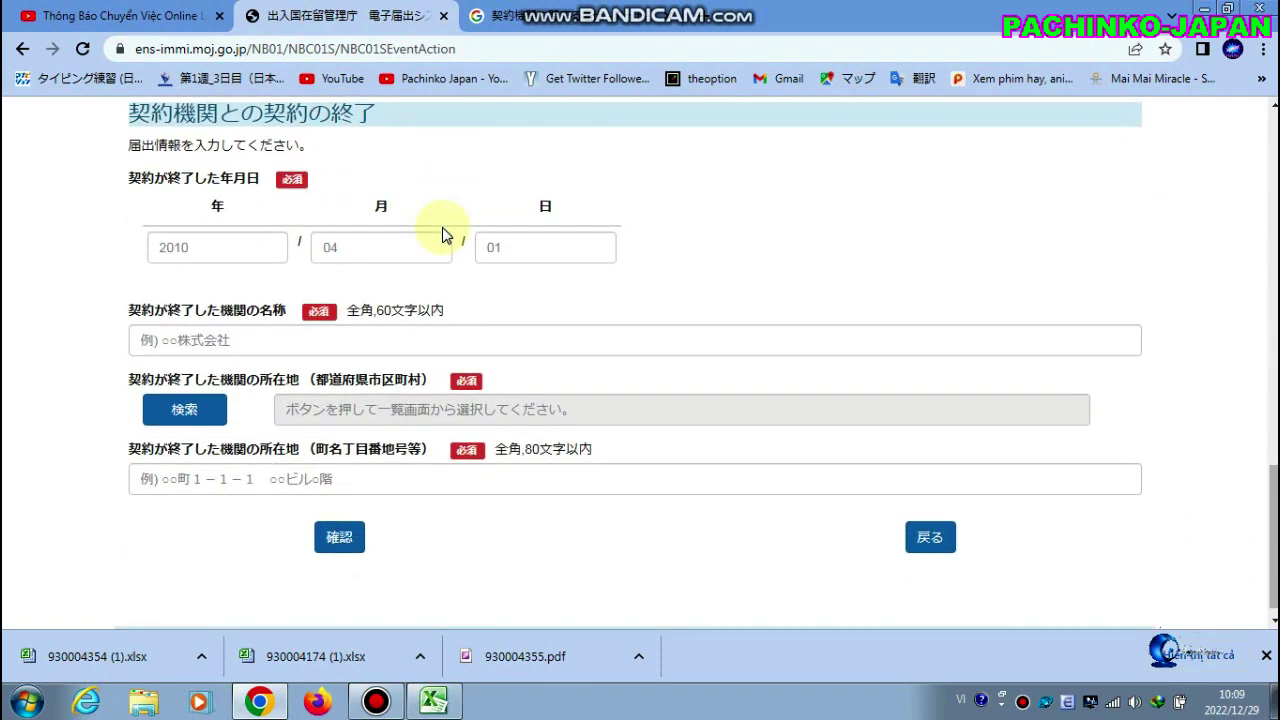
left_click(237, 249)
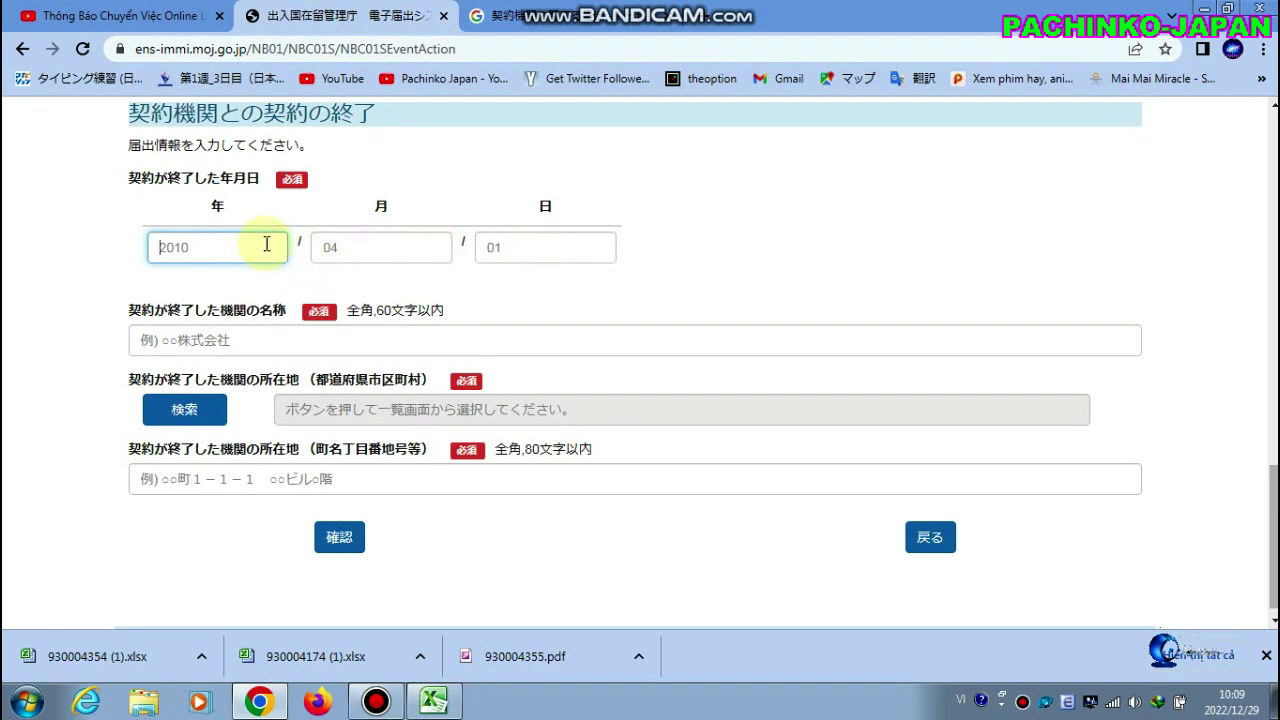
left_click(346, 340)
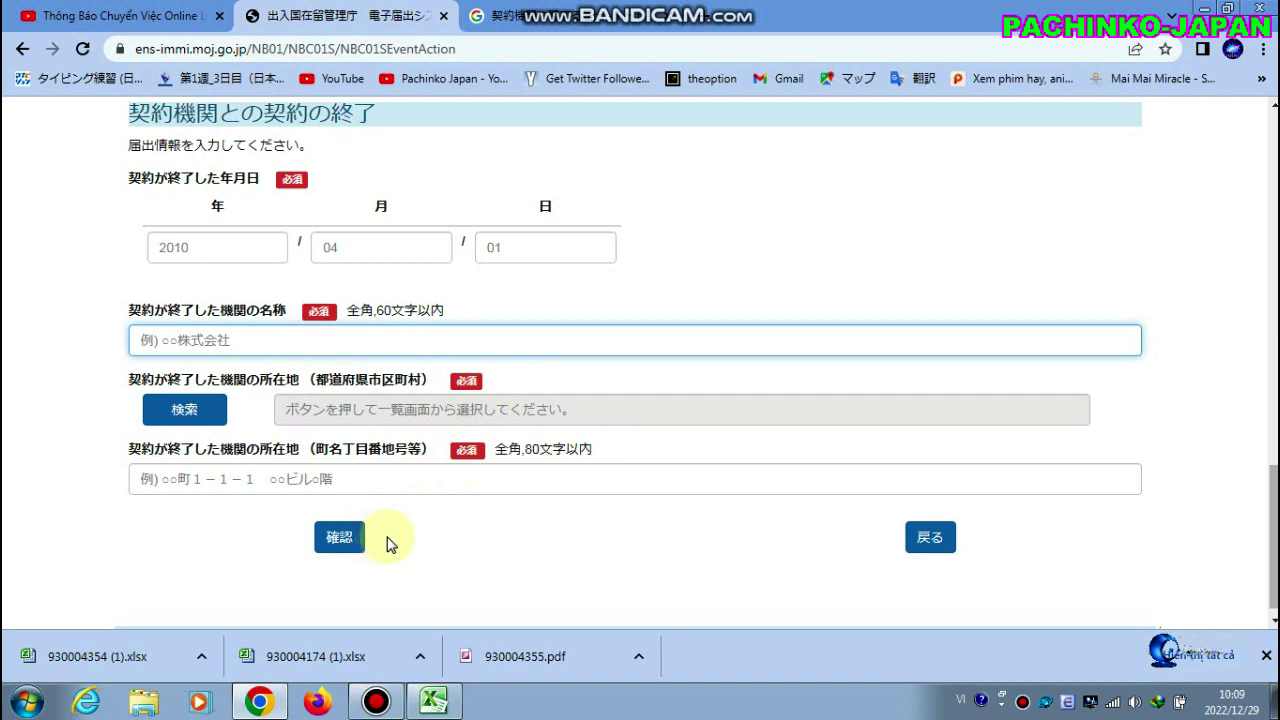
scroll(523, 350, "up", 10)
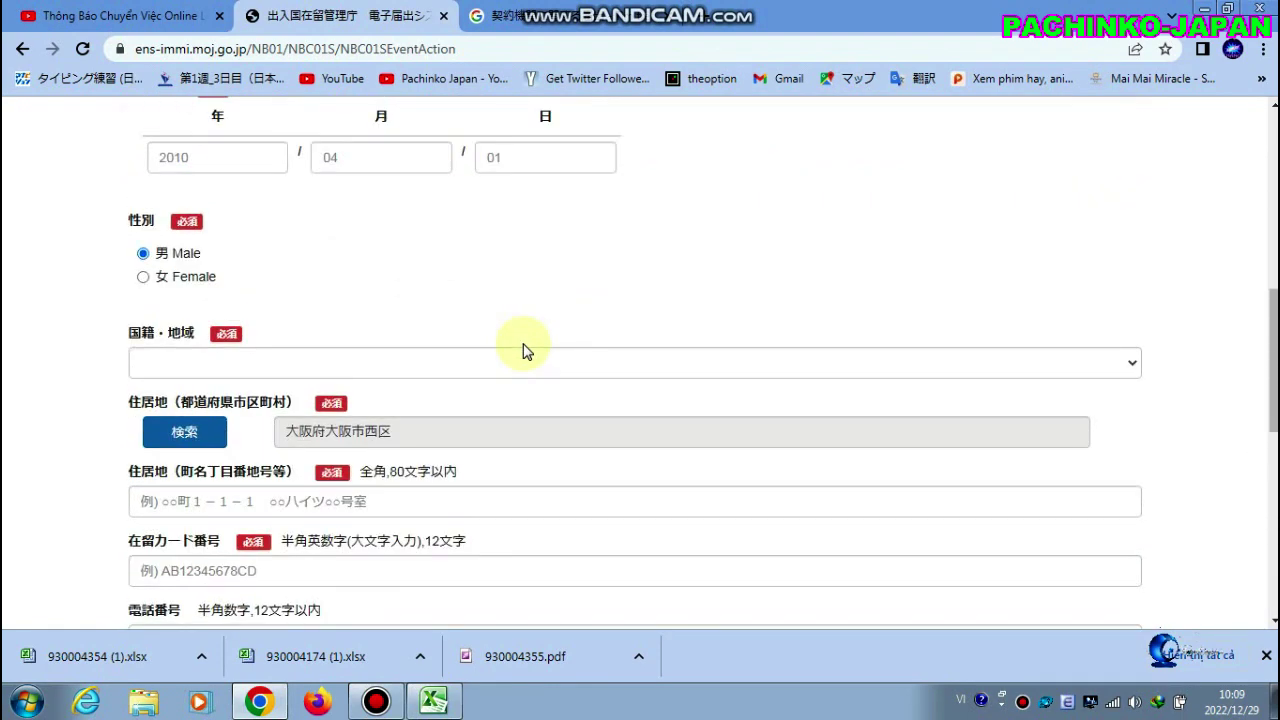
scroll(523, 350, "up", 4)
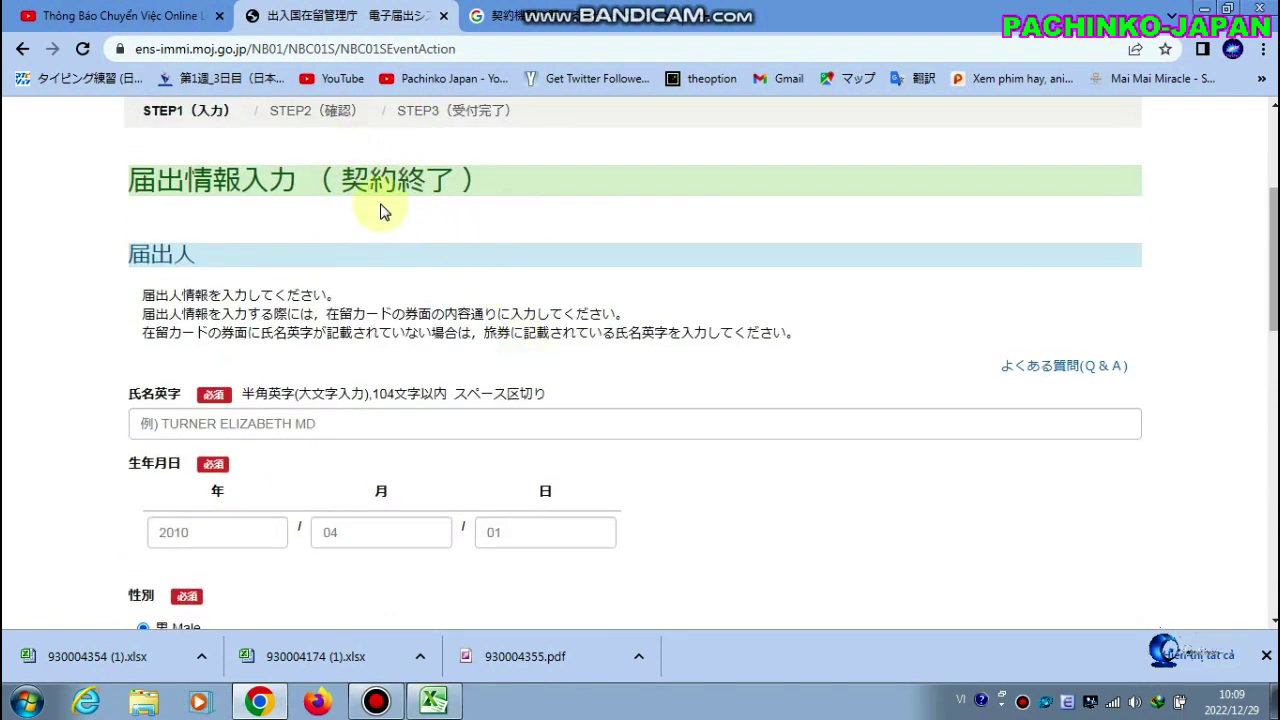
Go back to the notification choices and start the 新たな契約締結 new-contract form
left_click(21, 49)
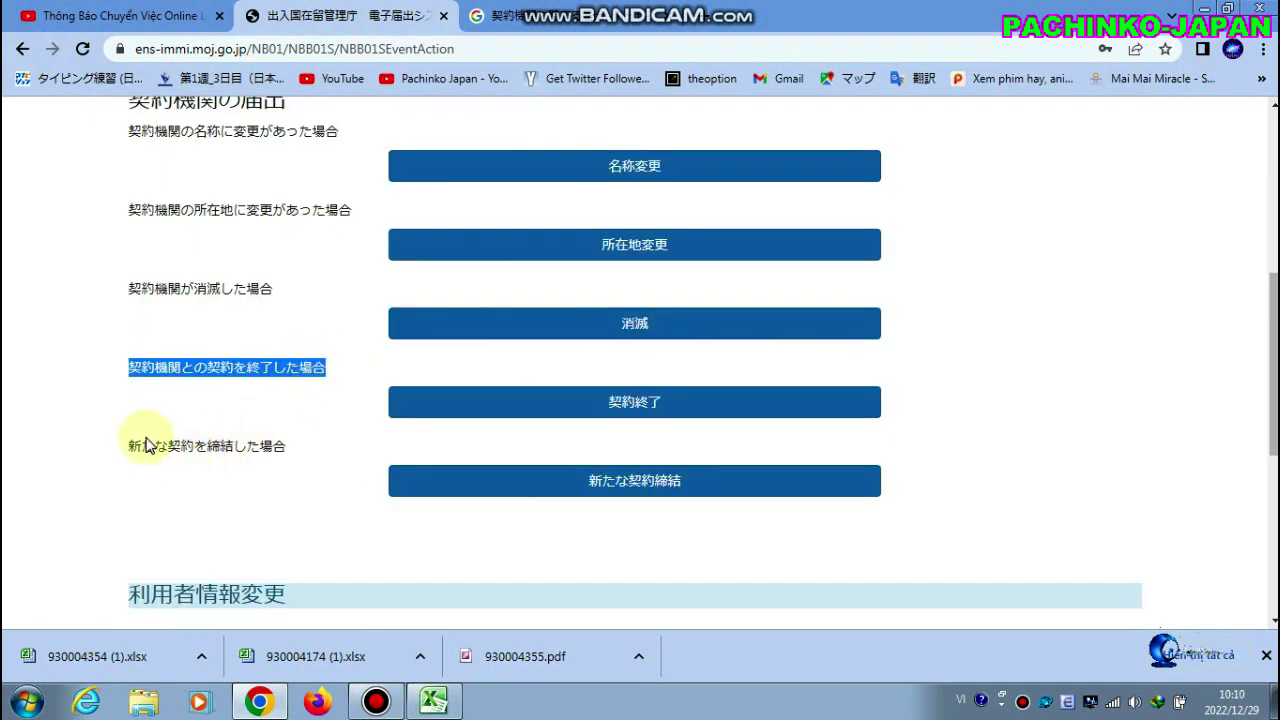
left_click_drag(128, 442, 320, 463)
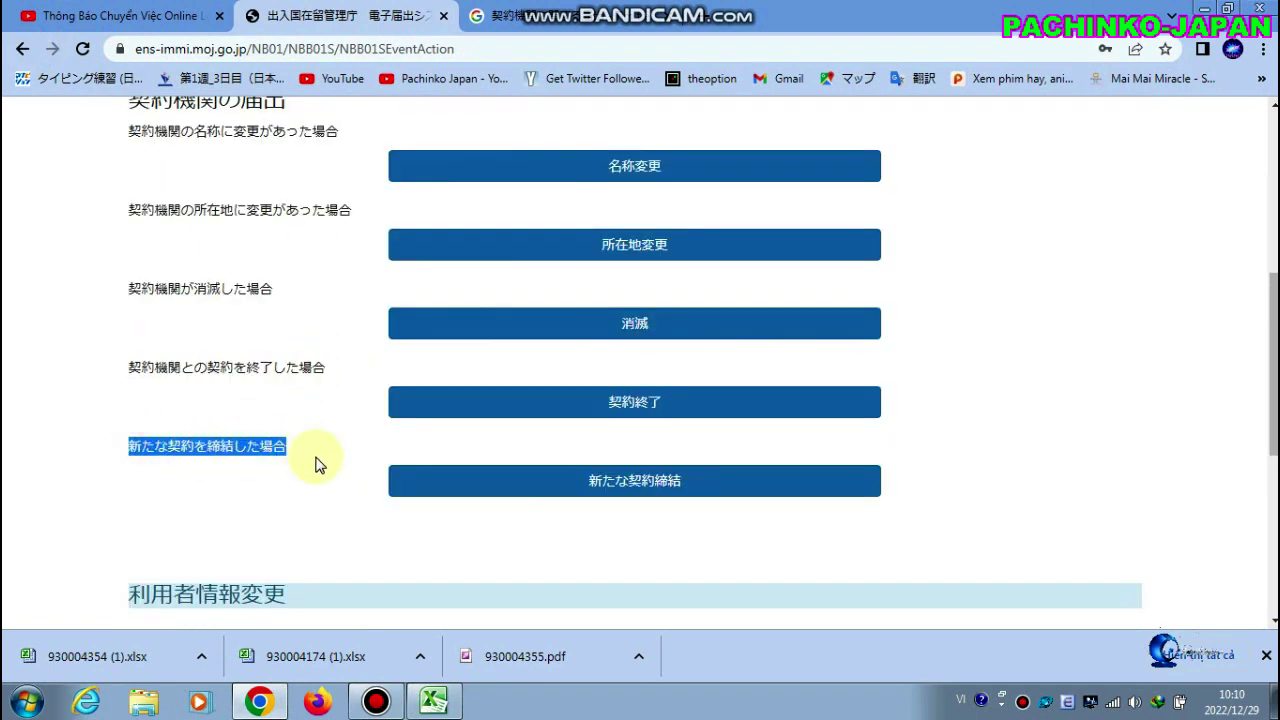
left_click(505, 485)
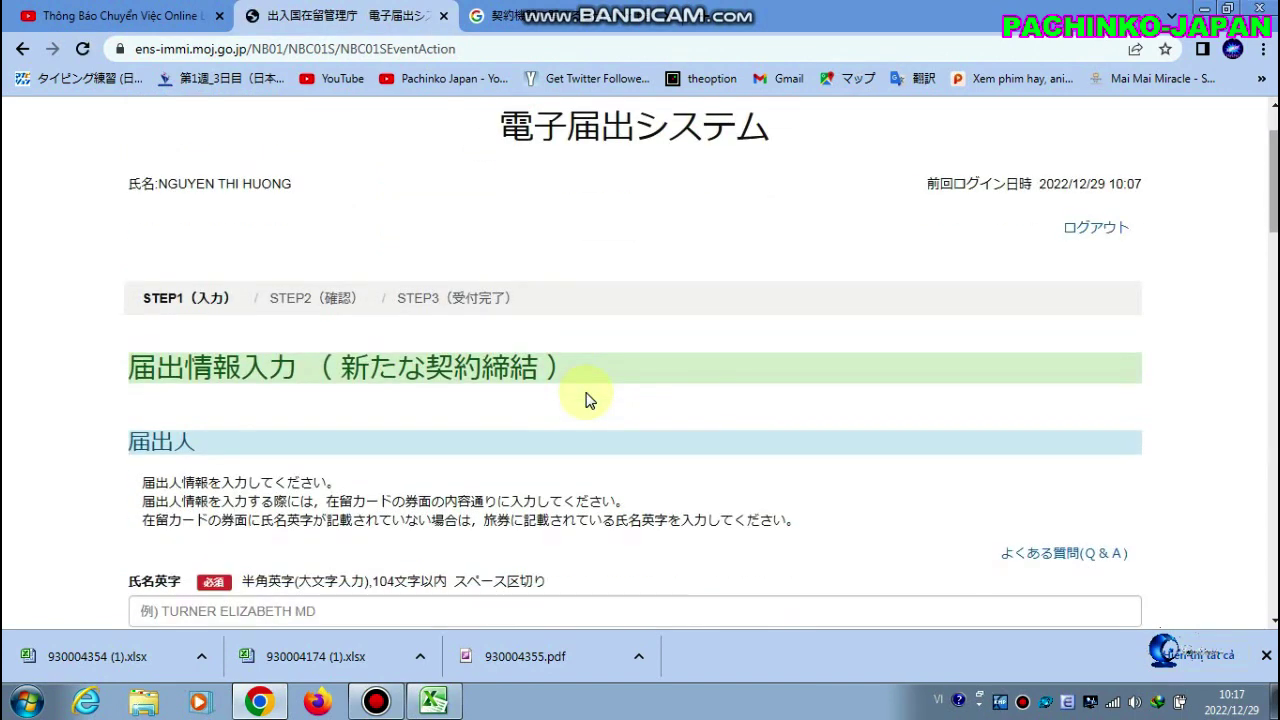
scroll(658, 335, "down", 2)
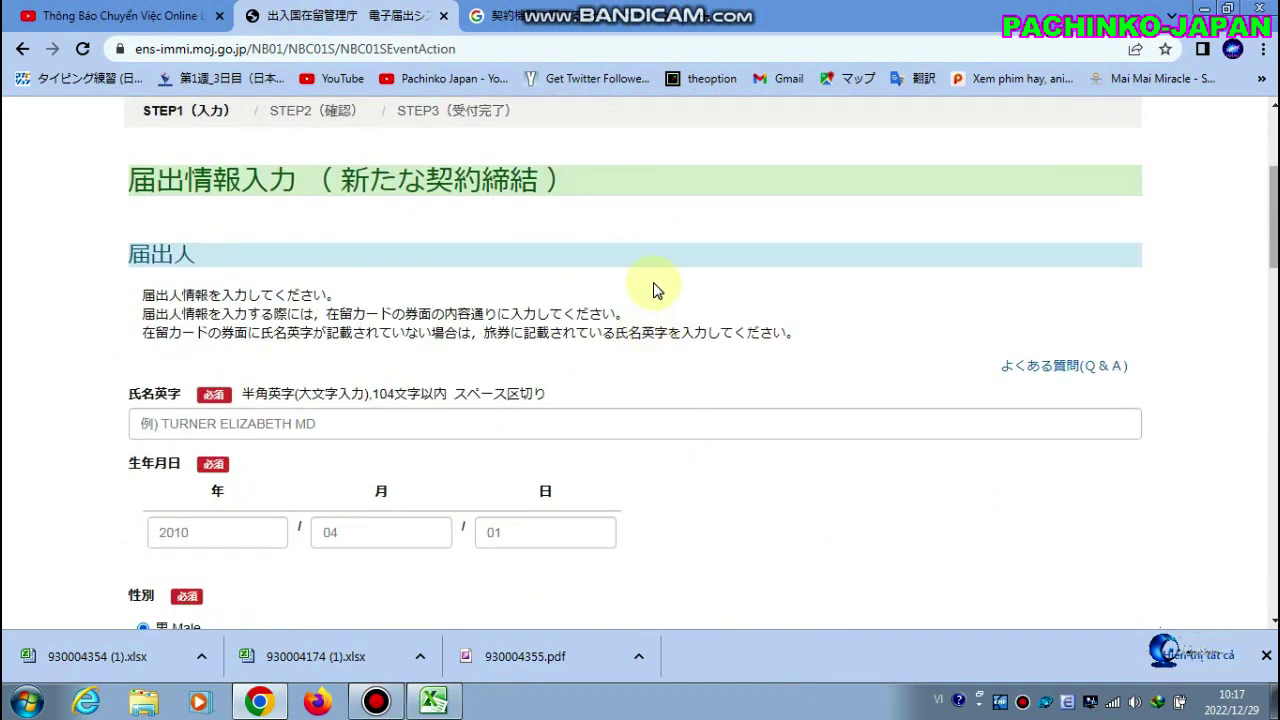
scroll(658, 310, "up", 3)
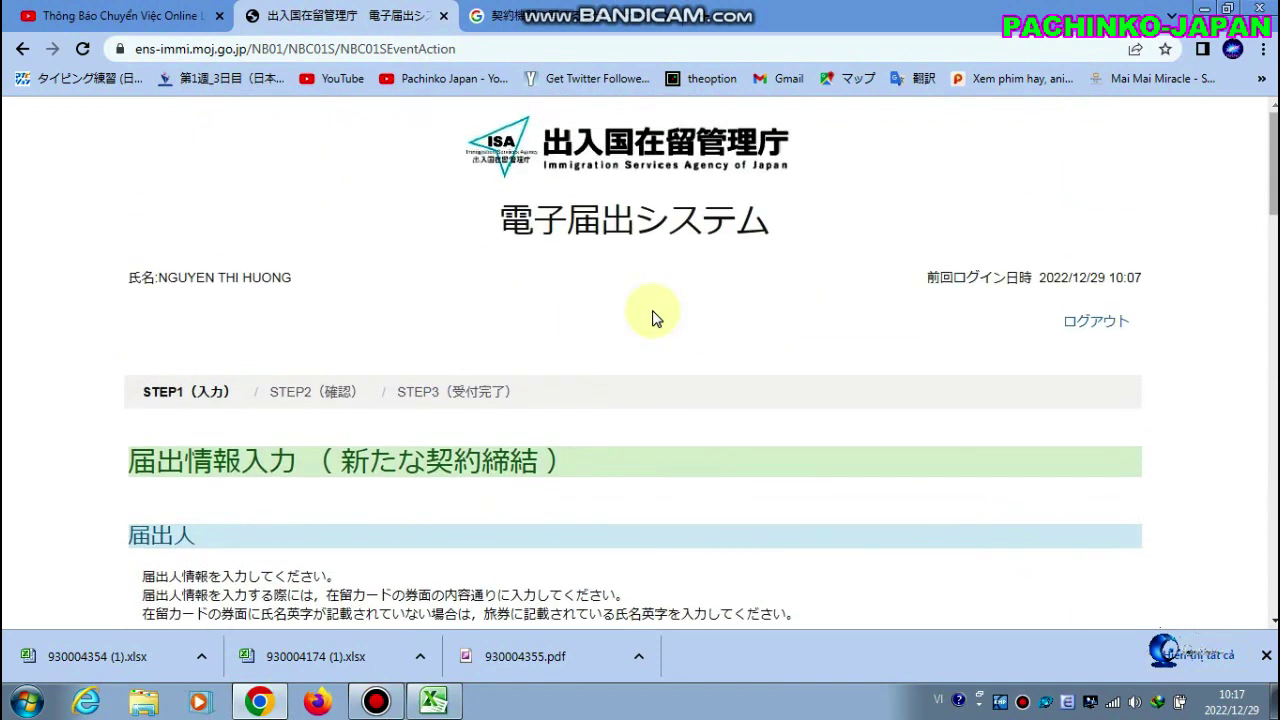
scroll(652, 318, "down", 3)
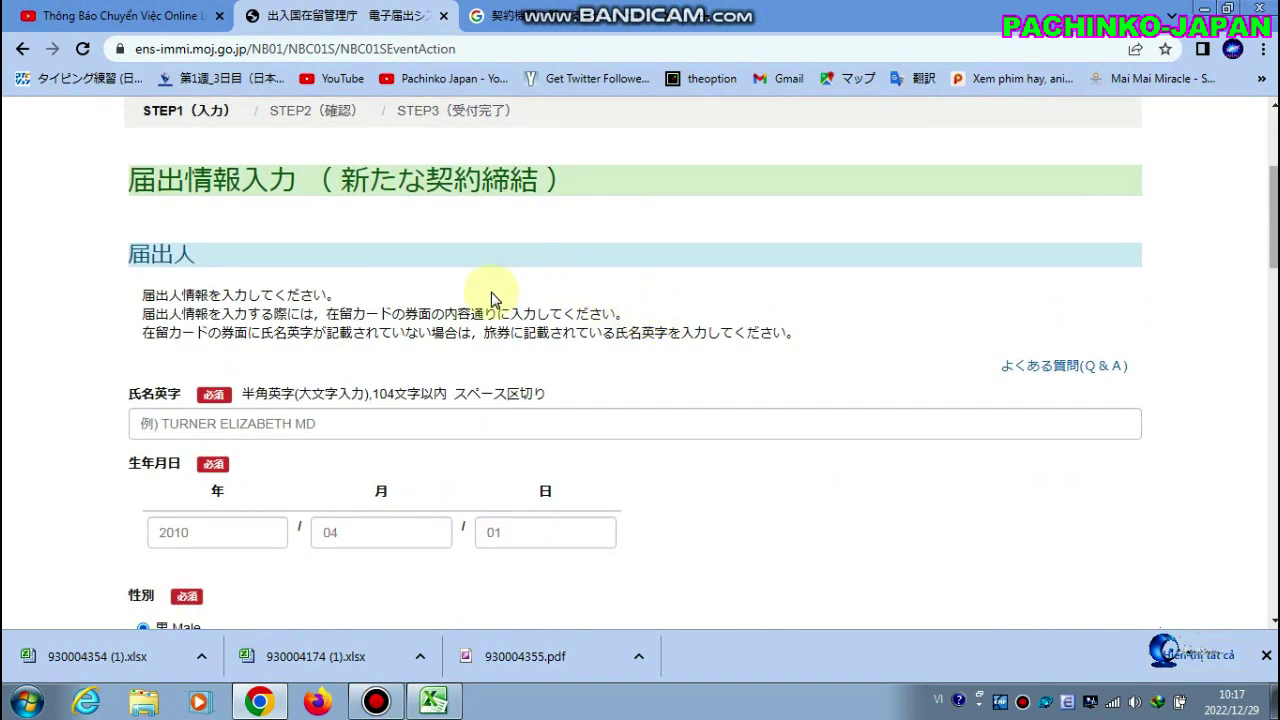
left_click(468, 420)
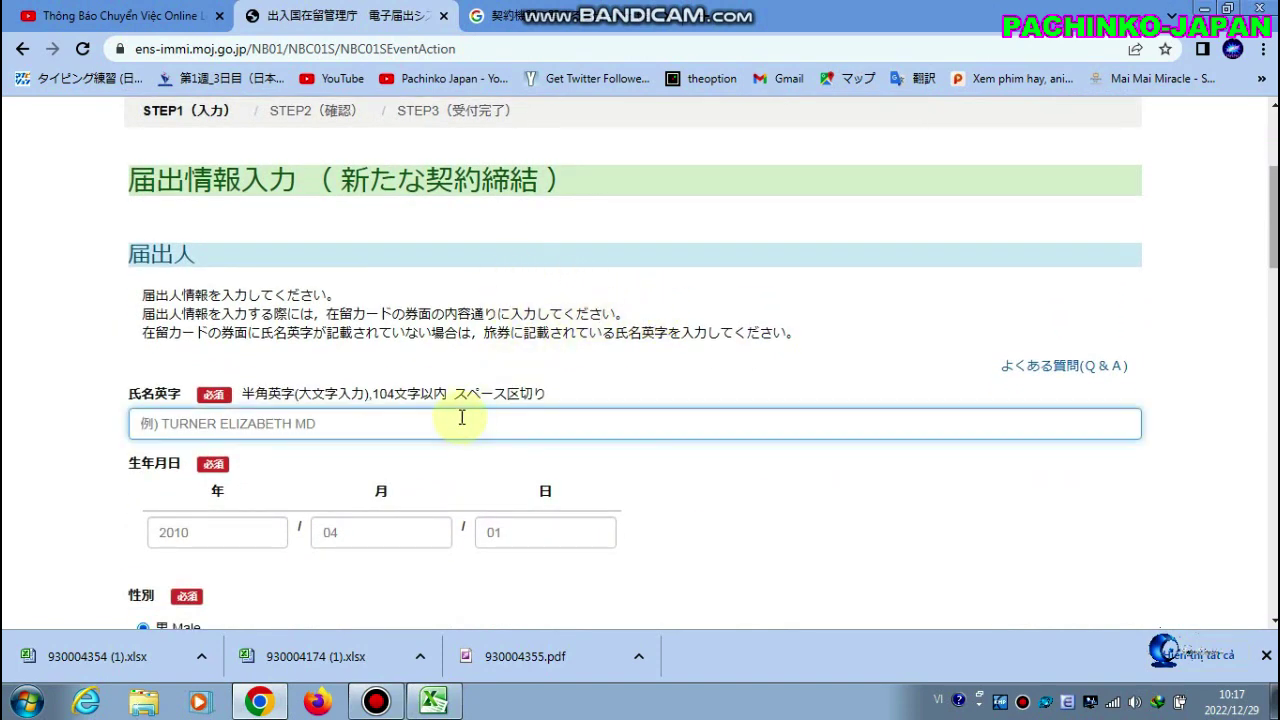
scroll(462, 418, "down", 1)
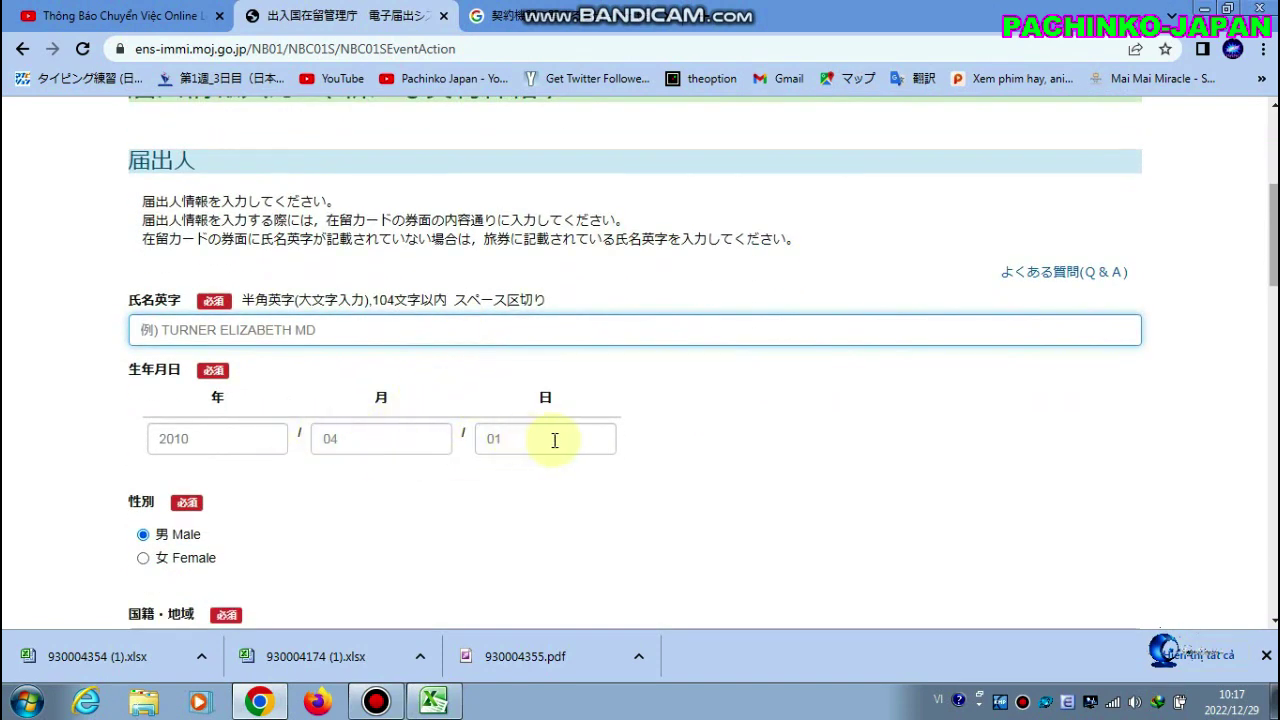
scroll(255, 420, "down", 2)
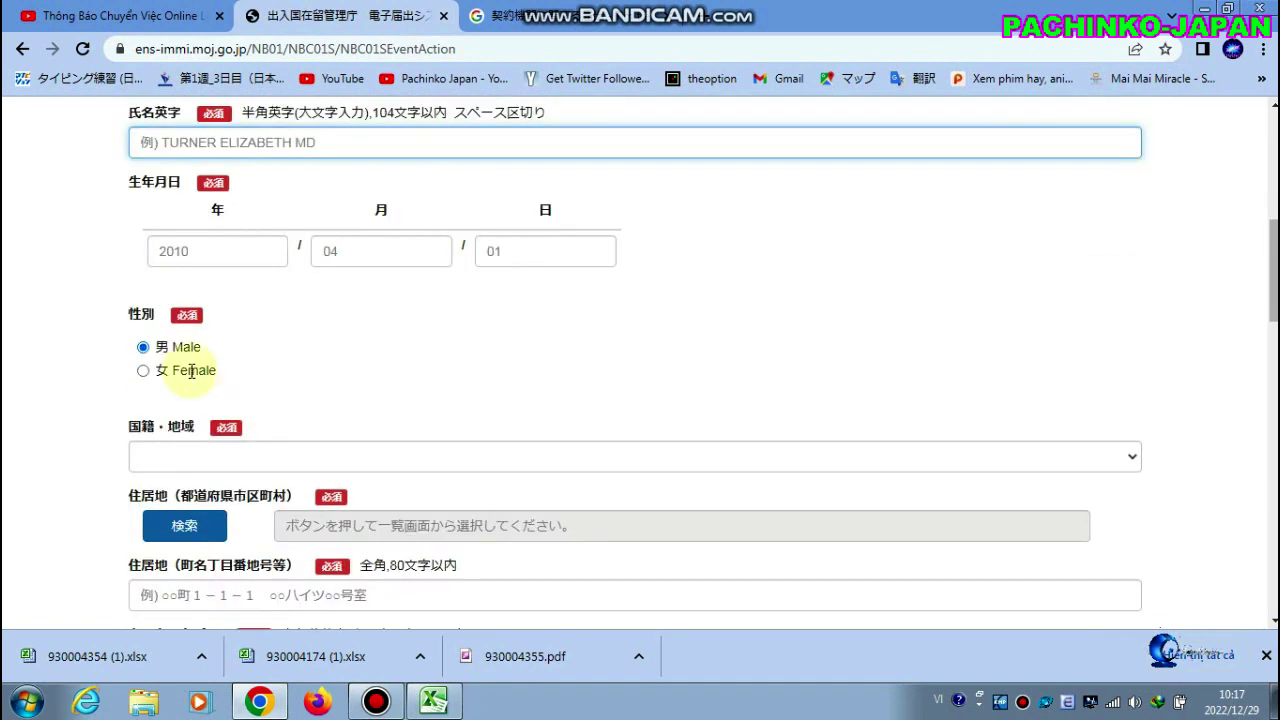
scroll(191, 371, "down", 1)
scroll(268, 360, "down", 1)
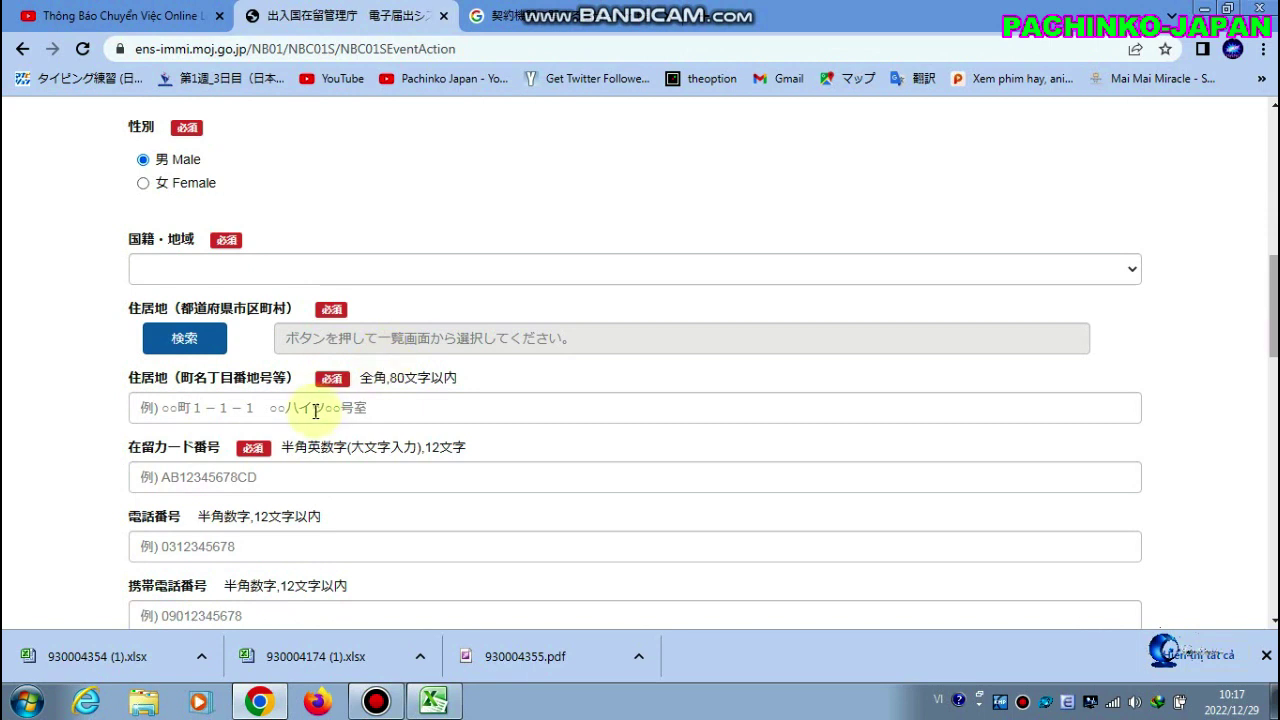
scroll(313, 410, "down", 1)
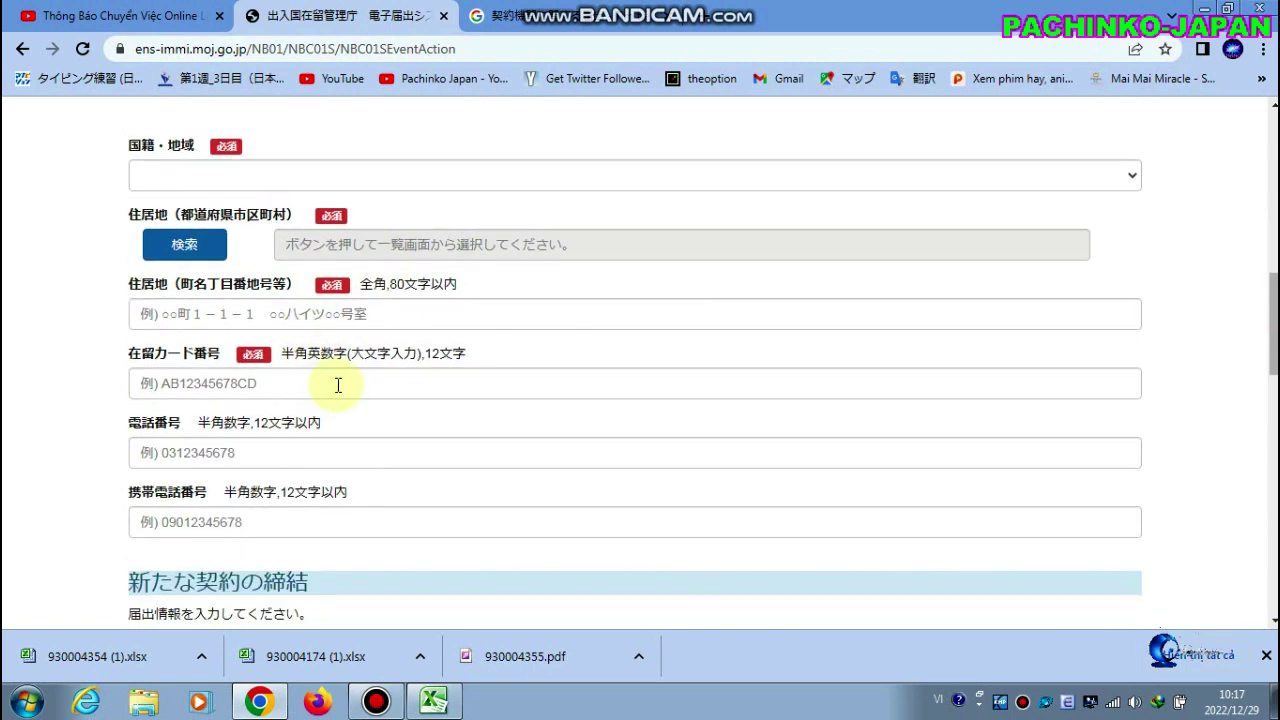
scroll(360, 373, "down", 1)
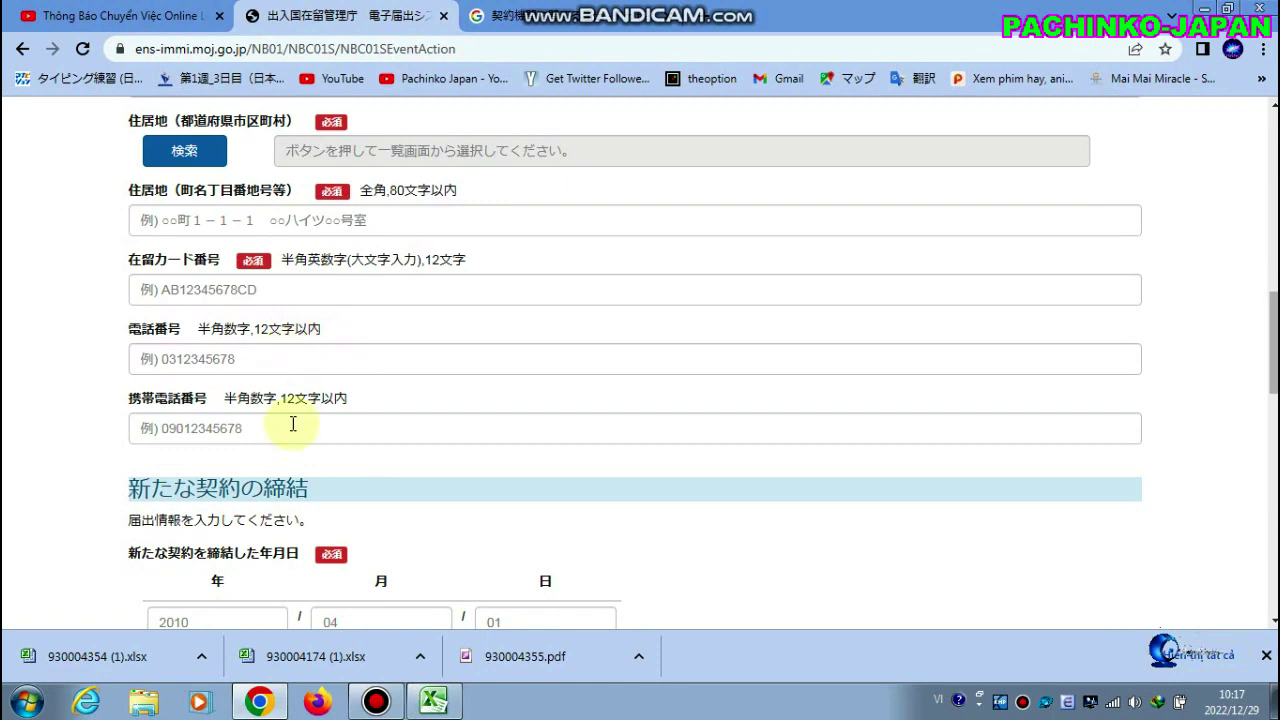
scroll(293, 424, "down", 4)
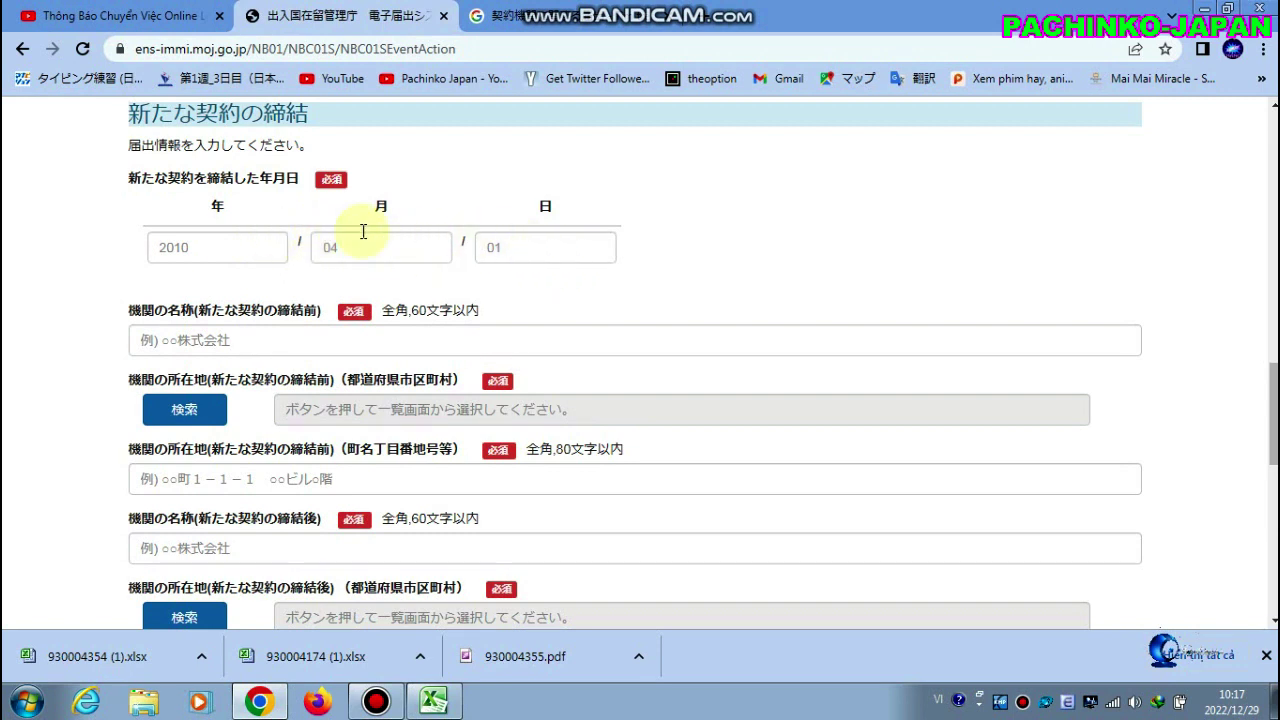
Open the 新たな機関における活動の内容 dropdown on the new-contract form
left_click(394, 246)
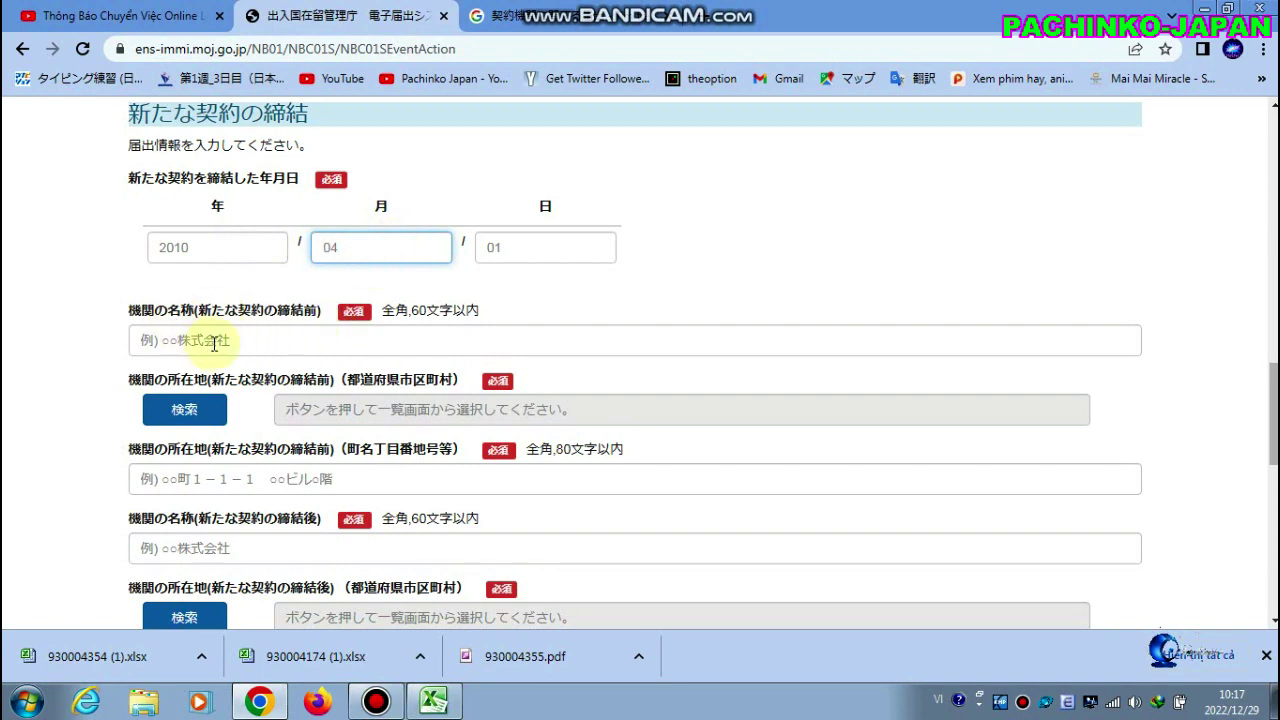
scroll(213, 343, "down", 1)
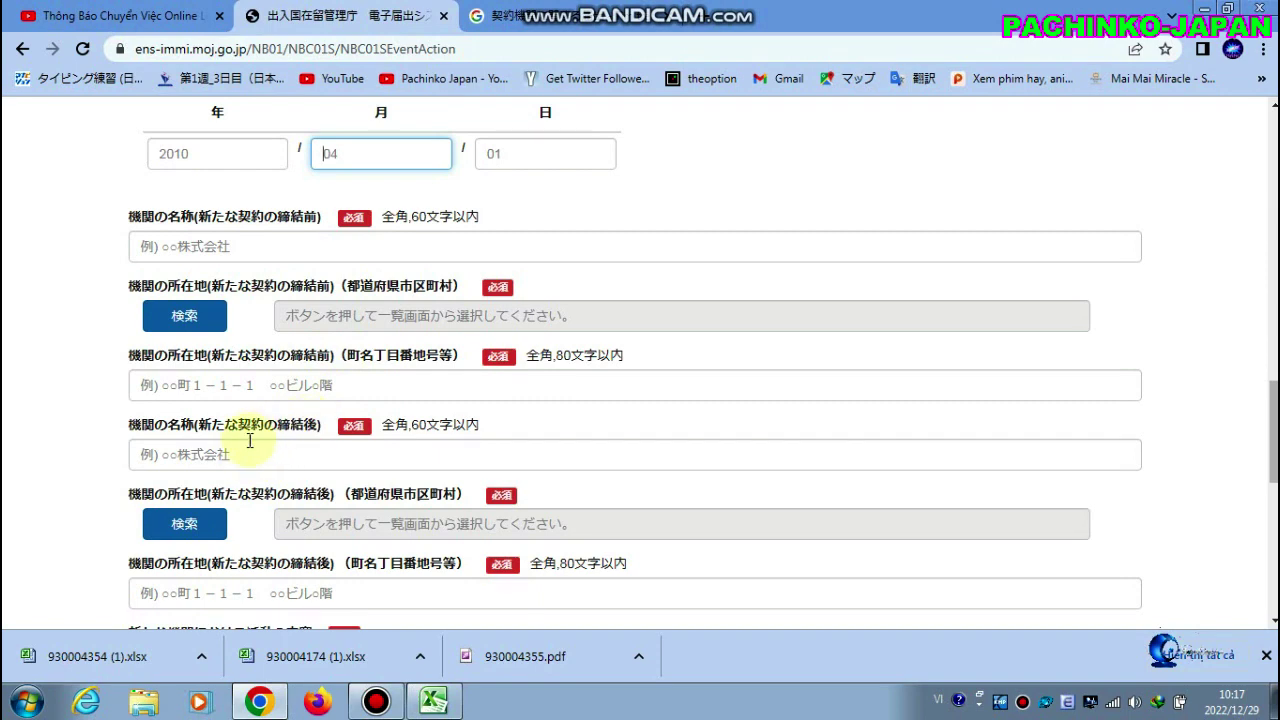
scroll(268, 454, "down", 1)
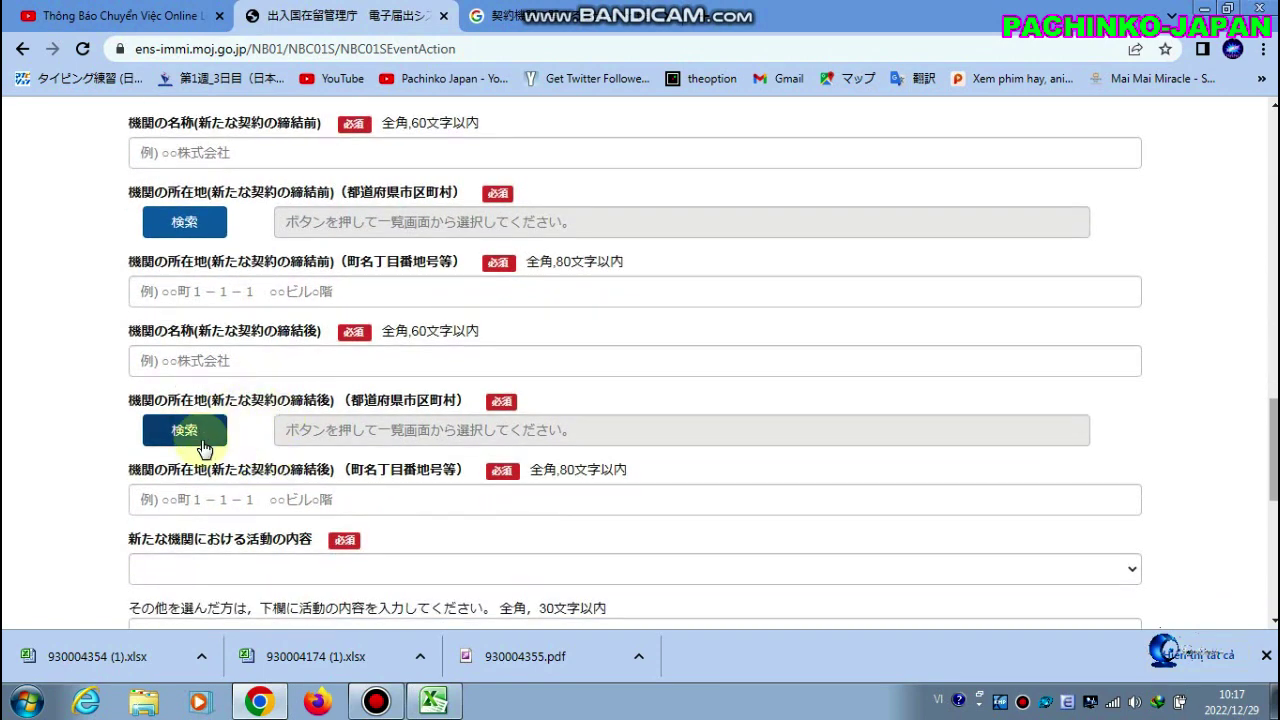
scroll(248, 447, "down", 2)
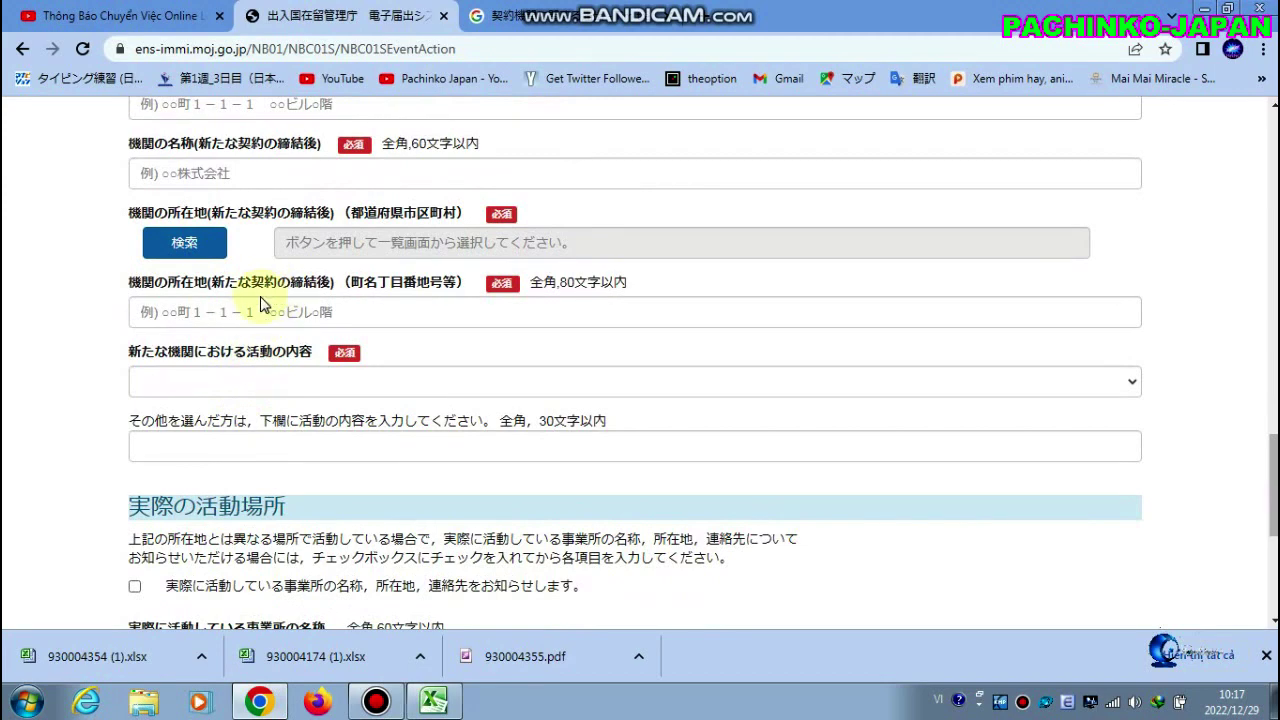
left_click(250, 382)
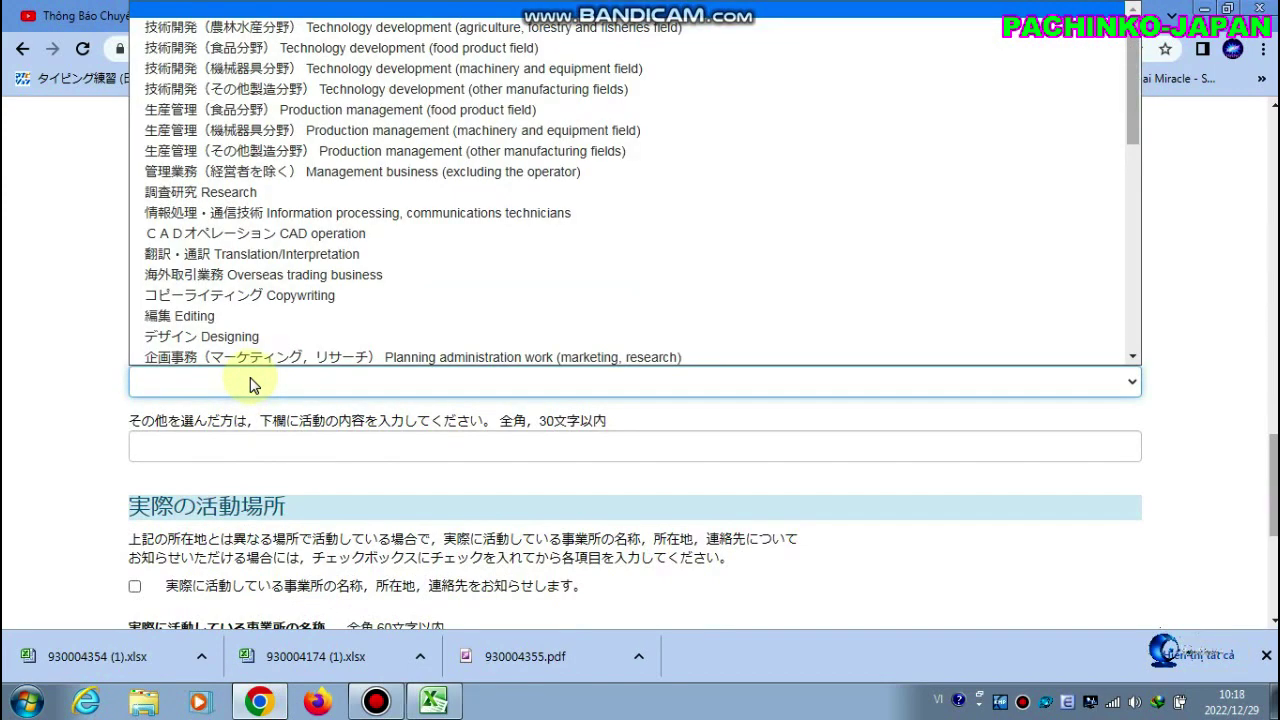
Look through the activity options, then close the dropdown with no activity selected
scroll(275, 135, "down", 4)
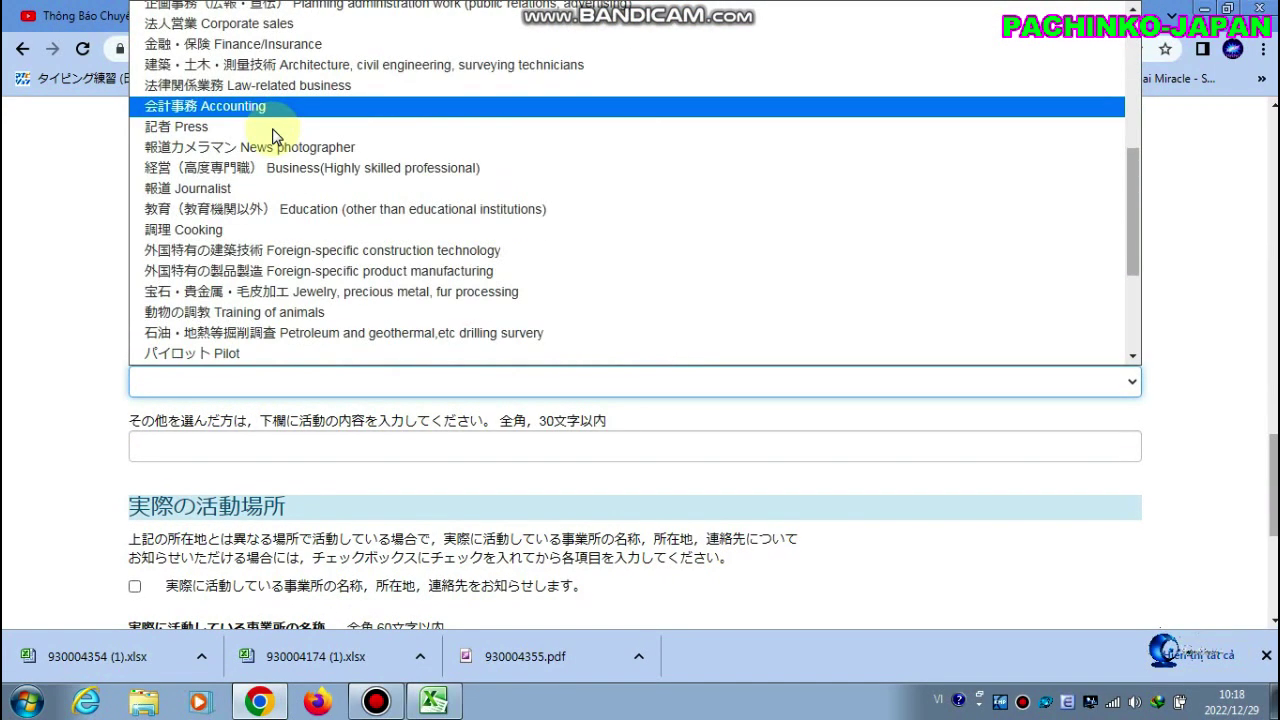
scroll(272, 170, "down", 2)
scroll(257, 251, "up", 5)
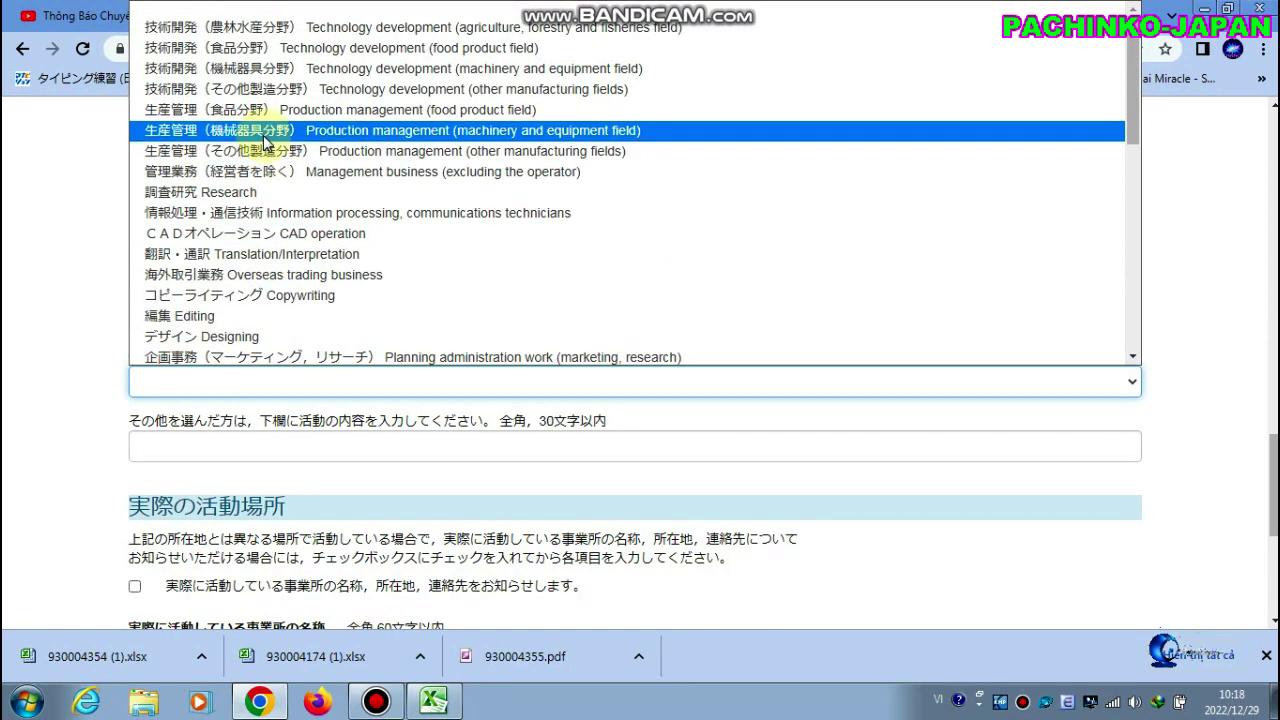
left_click(62, 270)
scroll(328, 449, "down", 2)
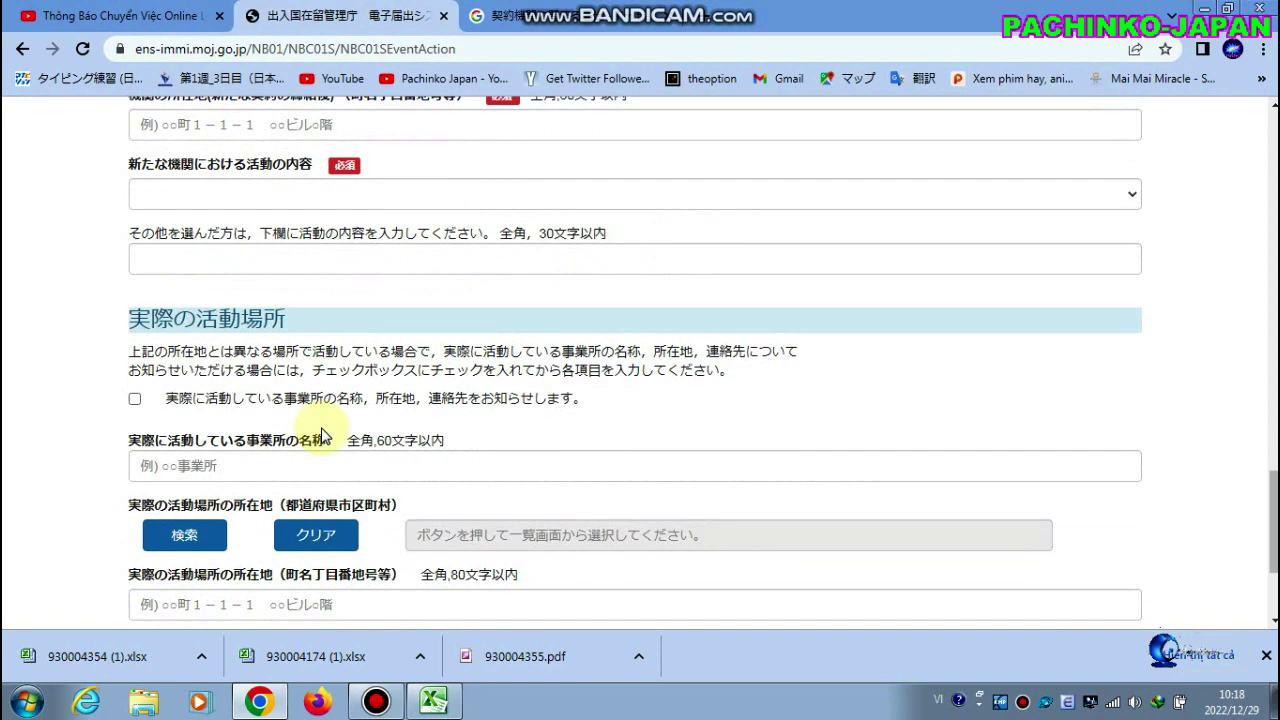
scroll(325, 453, "down", 2)
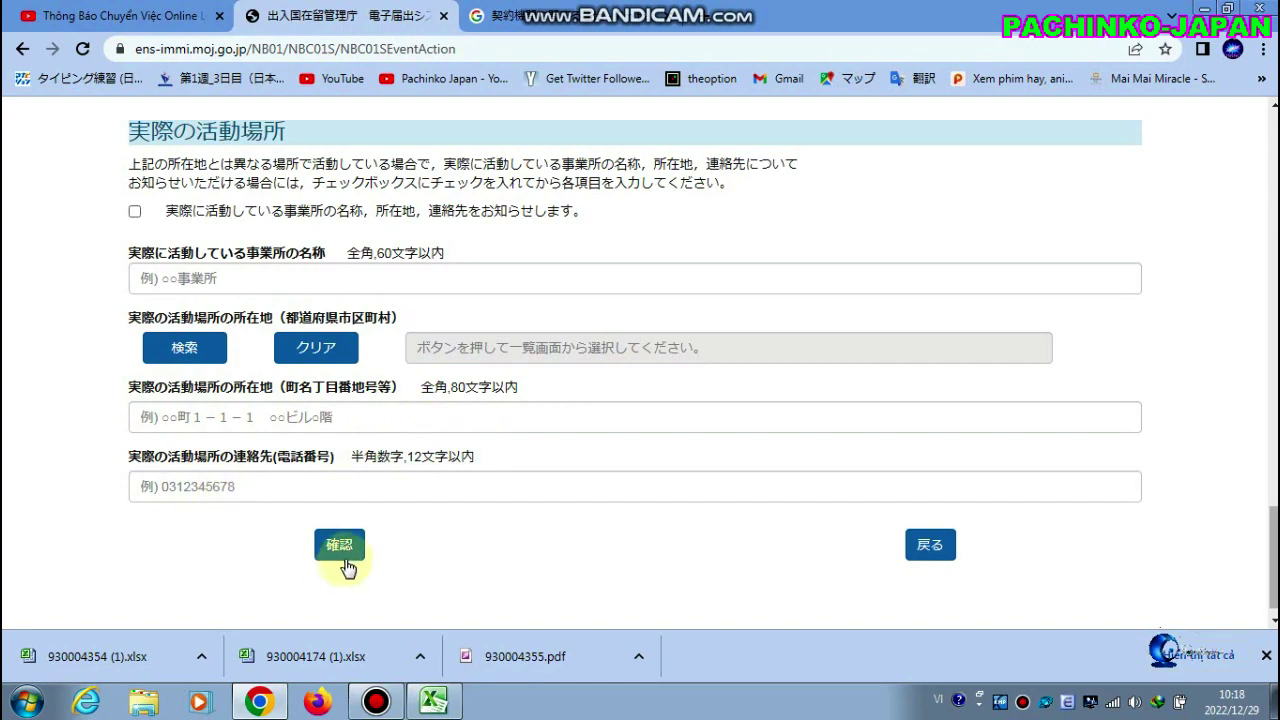
scroll(659, 380, "up", 3)
scroll(659, 380, "up", 10)
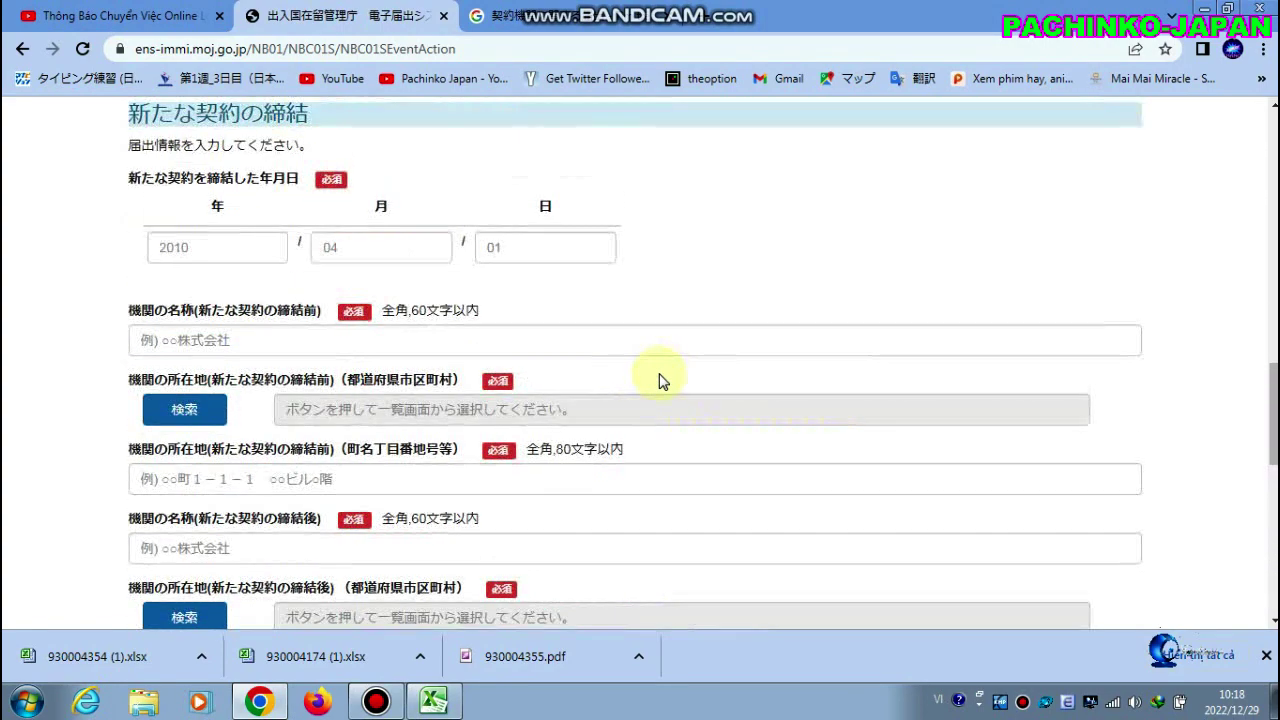
scroll(659, 380, "up", 1)
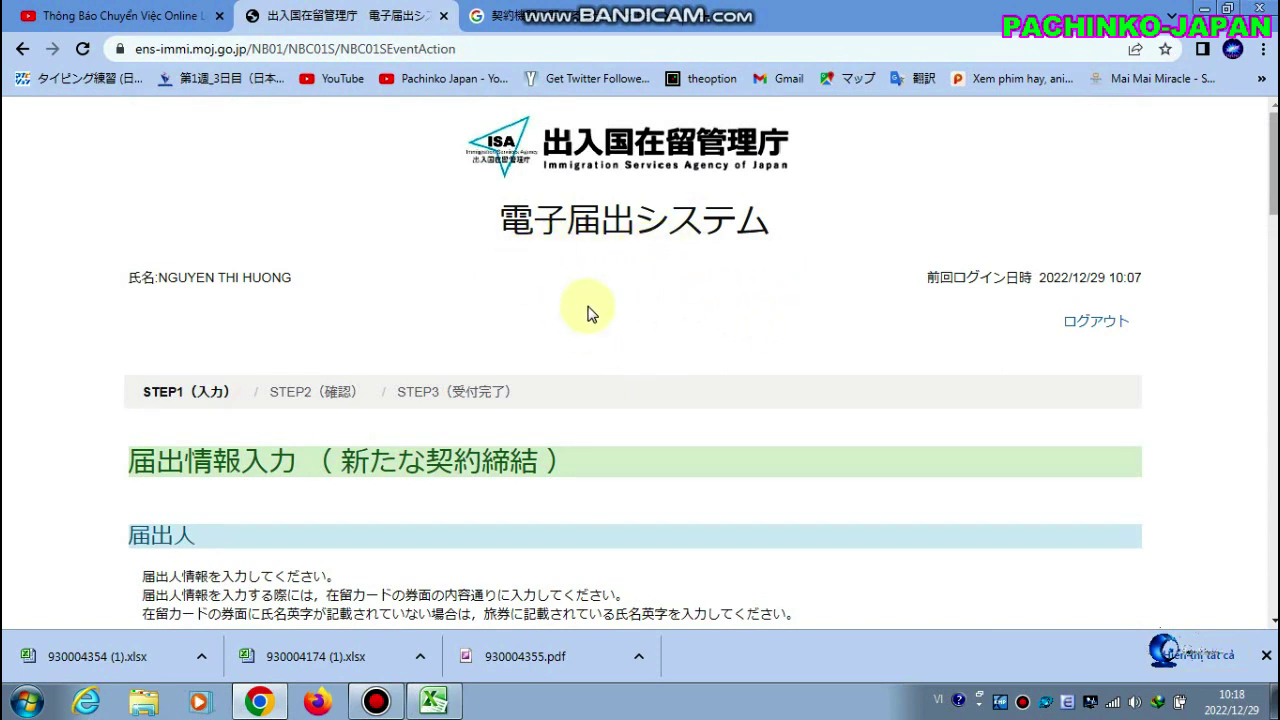
scroll(545, 358, "down", 1)
scroll(548, 360, "down", 6)
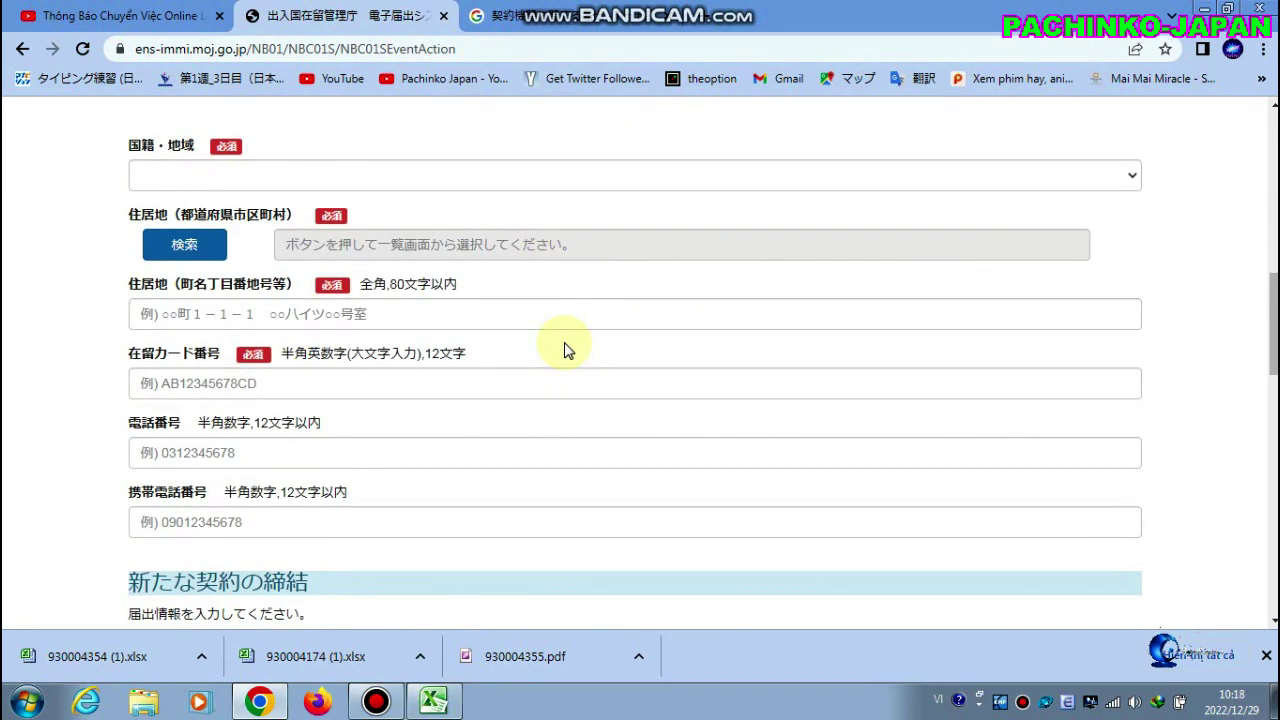
scroll(566, 350, "up", 7)
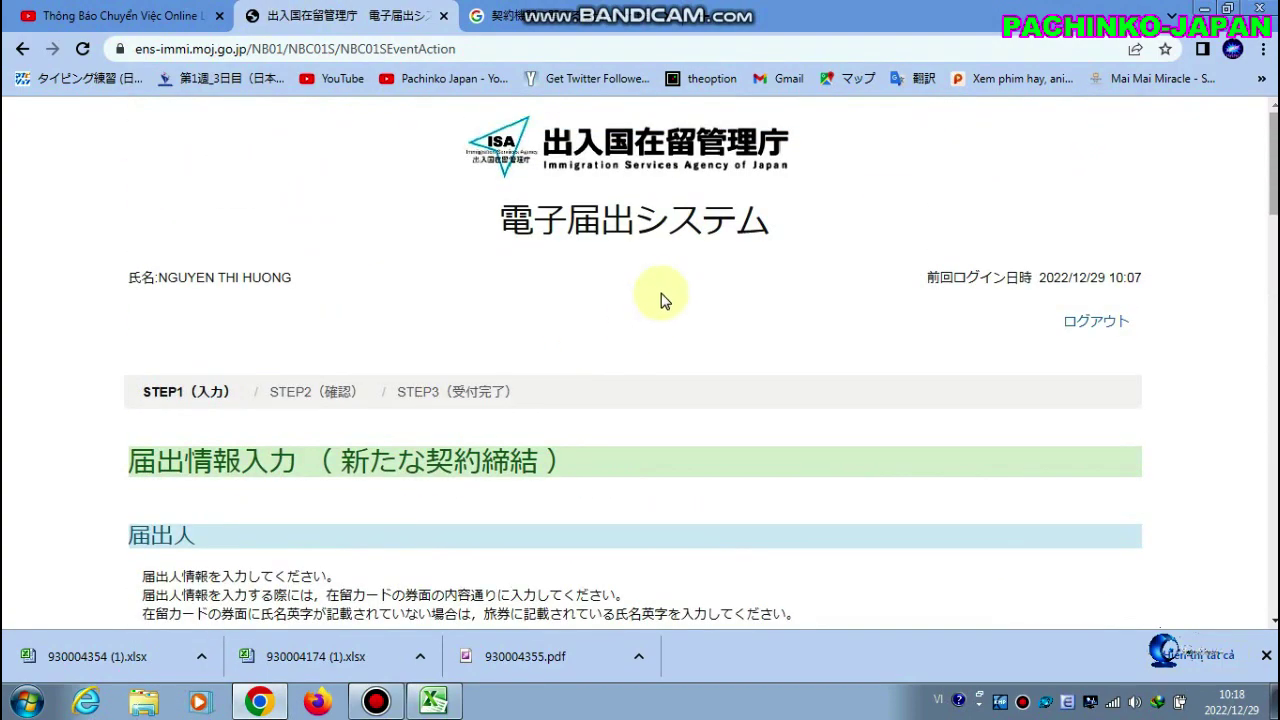
scroll(610, 338, "down", 2)
scroll(613, 338, "down", 2)
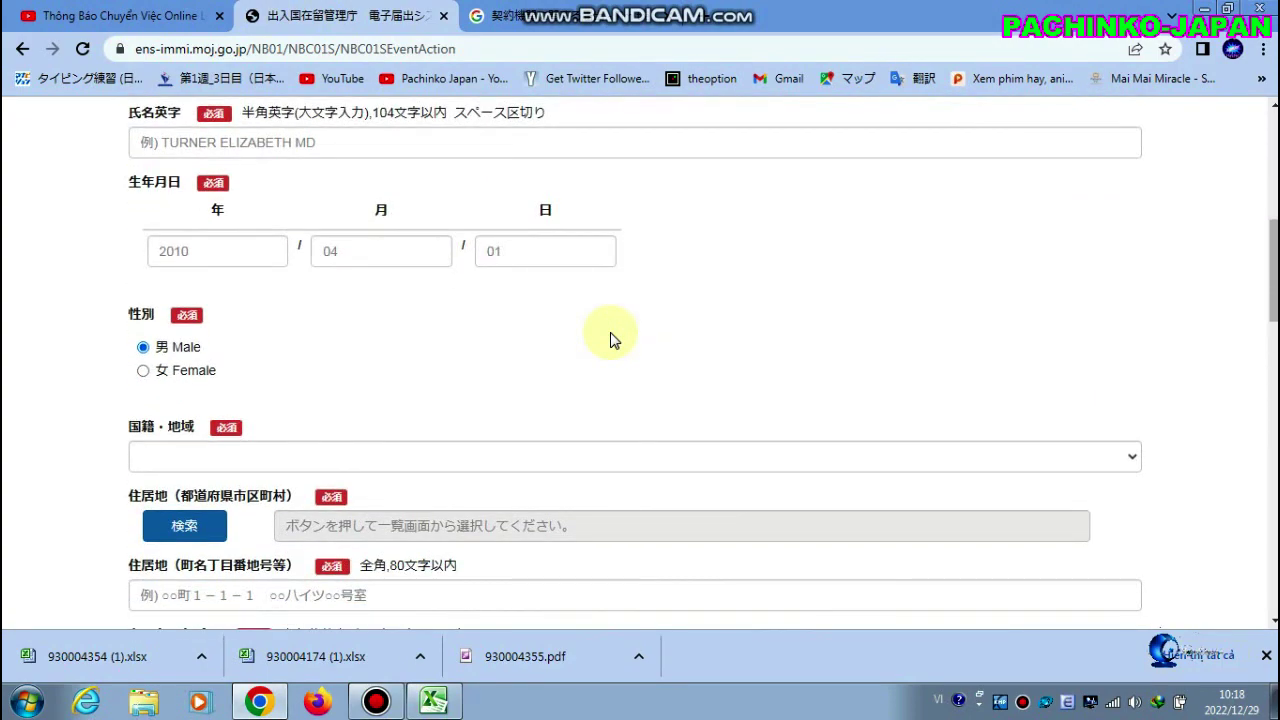
scroll(613, 340, "down", 2)
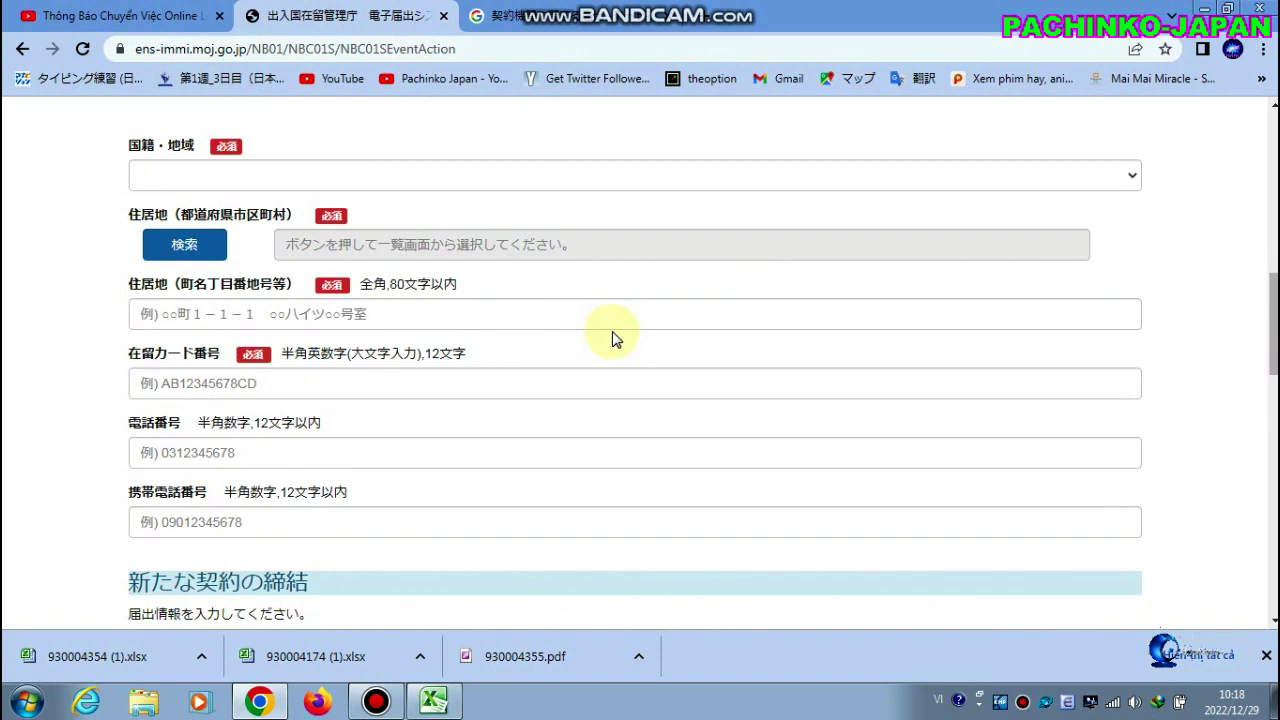
scroll(613, 338, "down", 2)
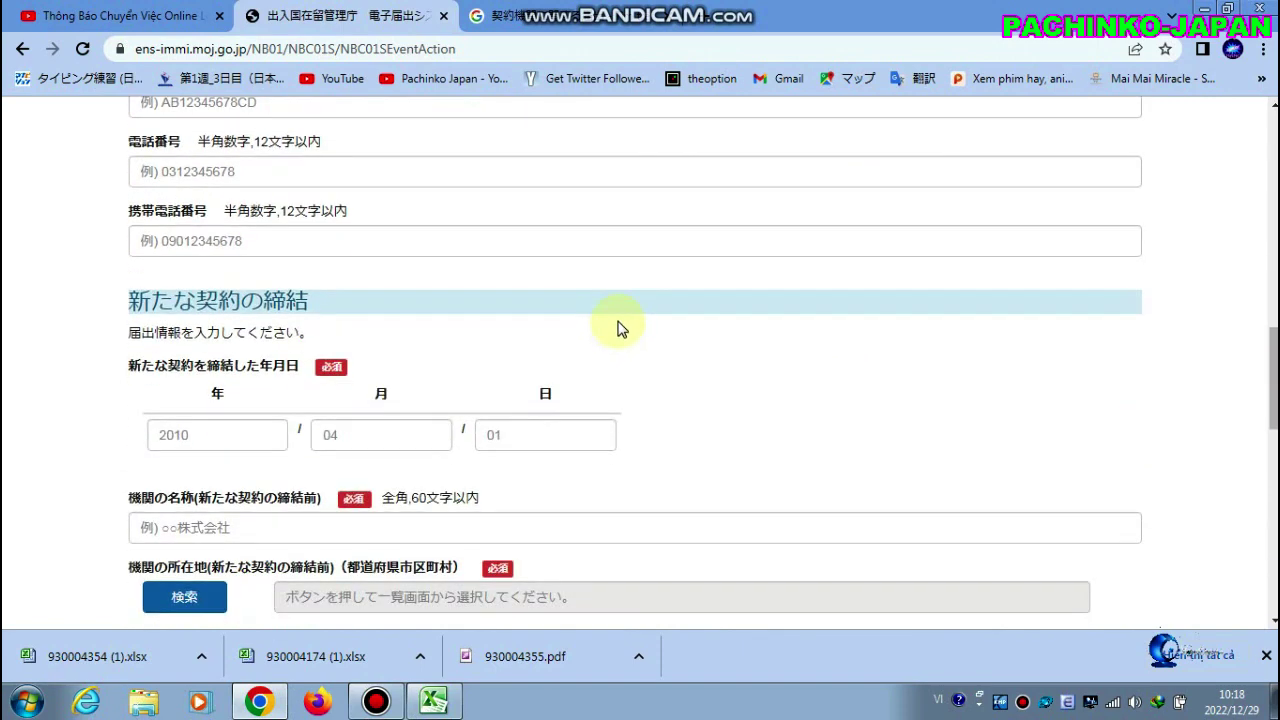
scroll(620, 328, "down", 2)
scroll(619, 321, "down", 2)
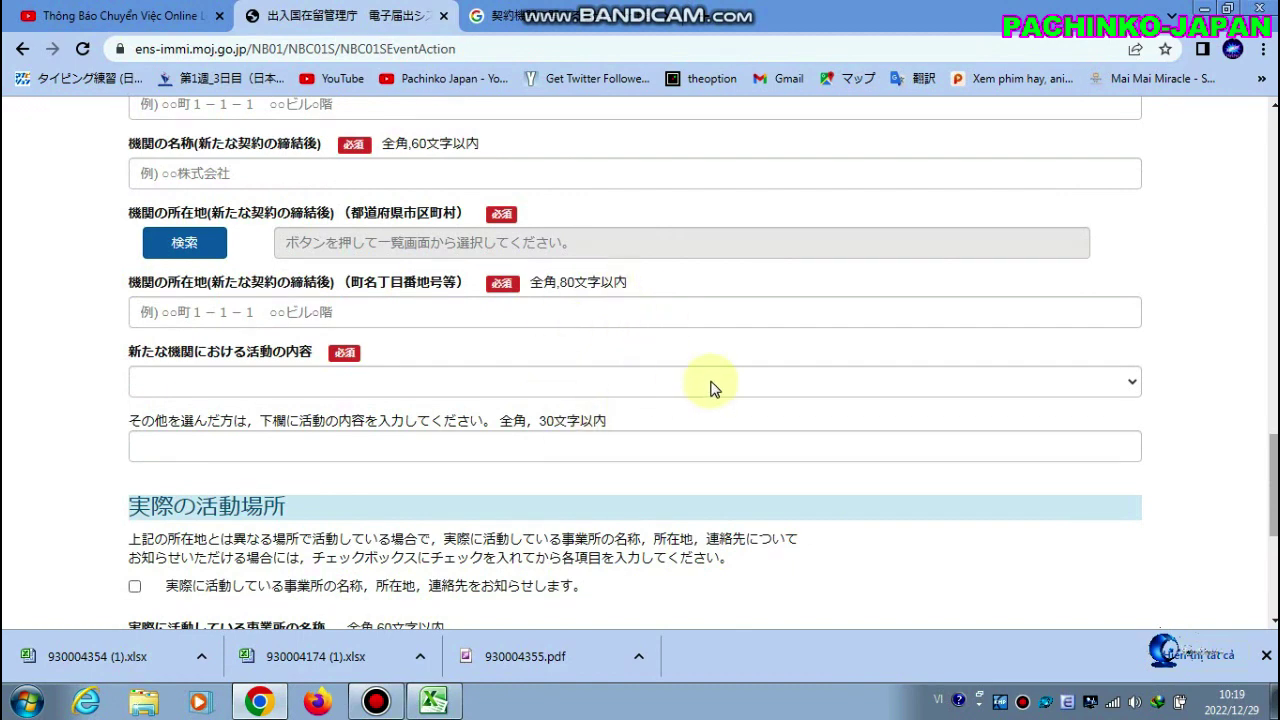
scroll(712, 381, "down", 3)
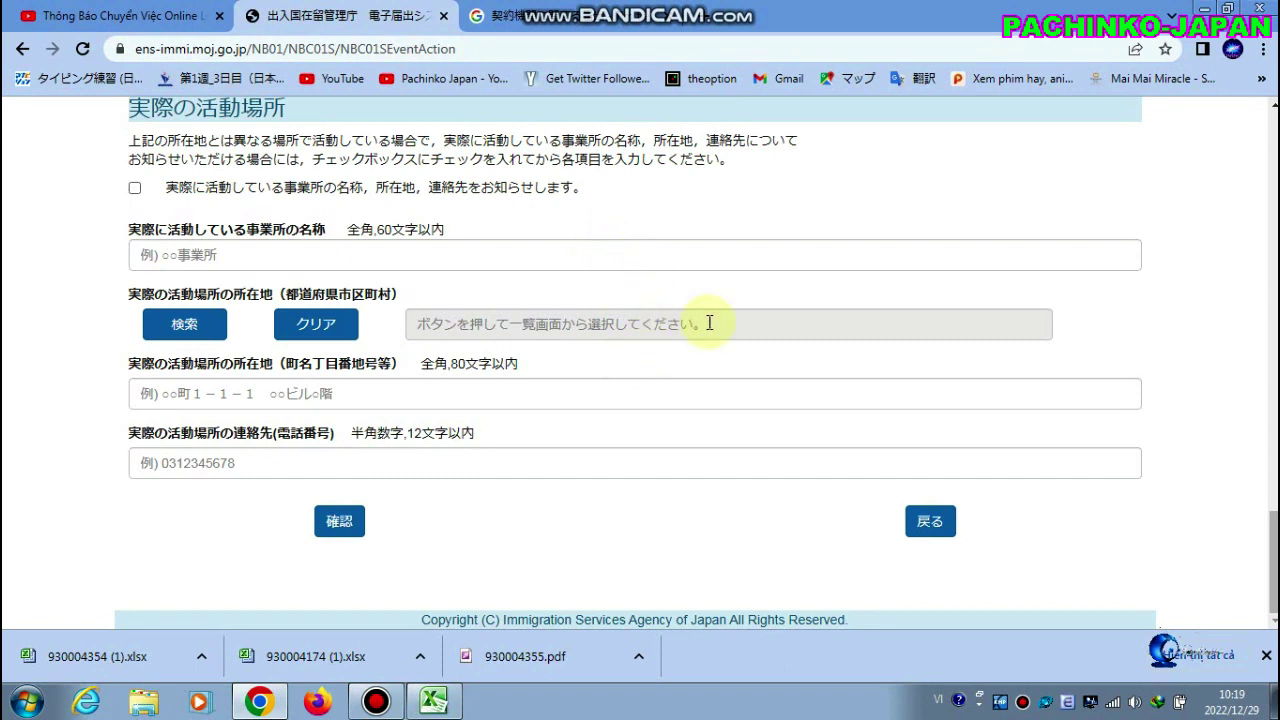
left_click(376, 700)
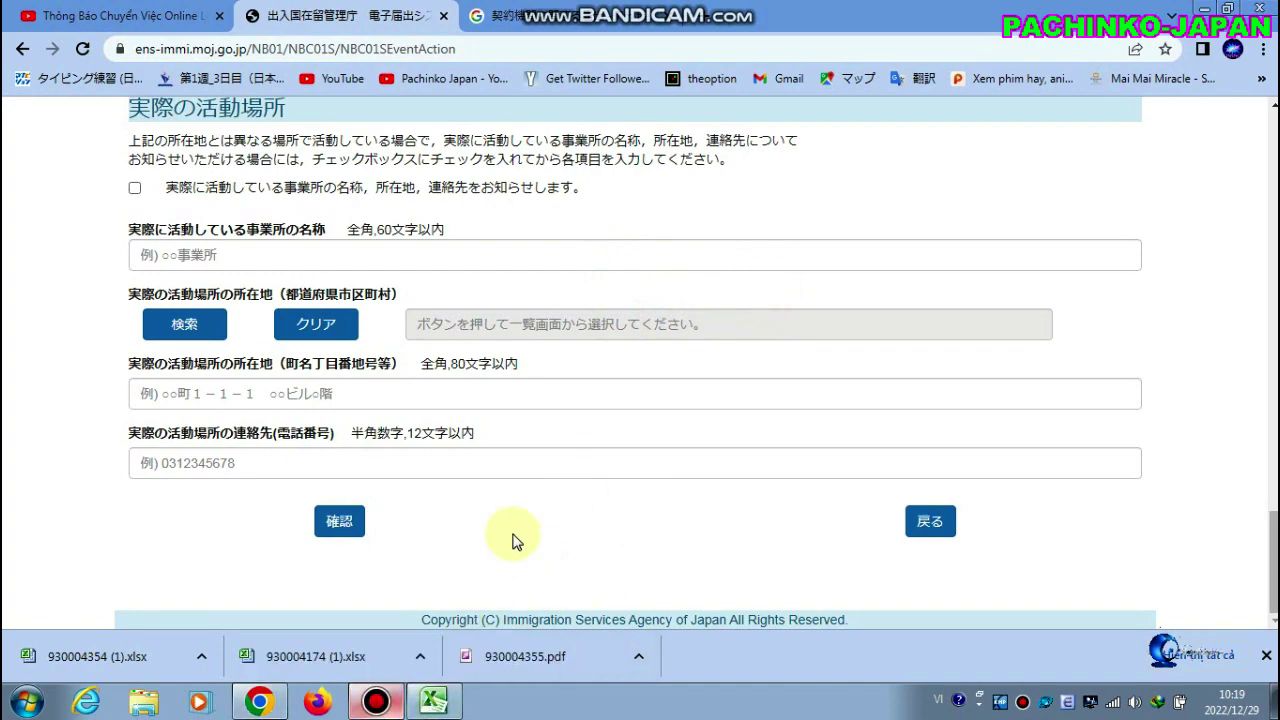